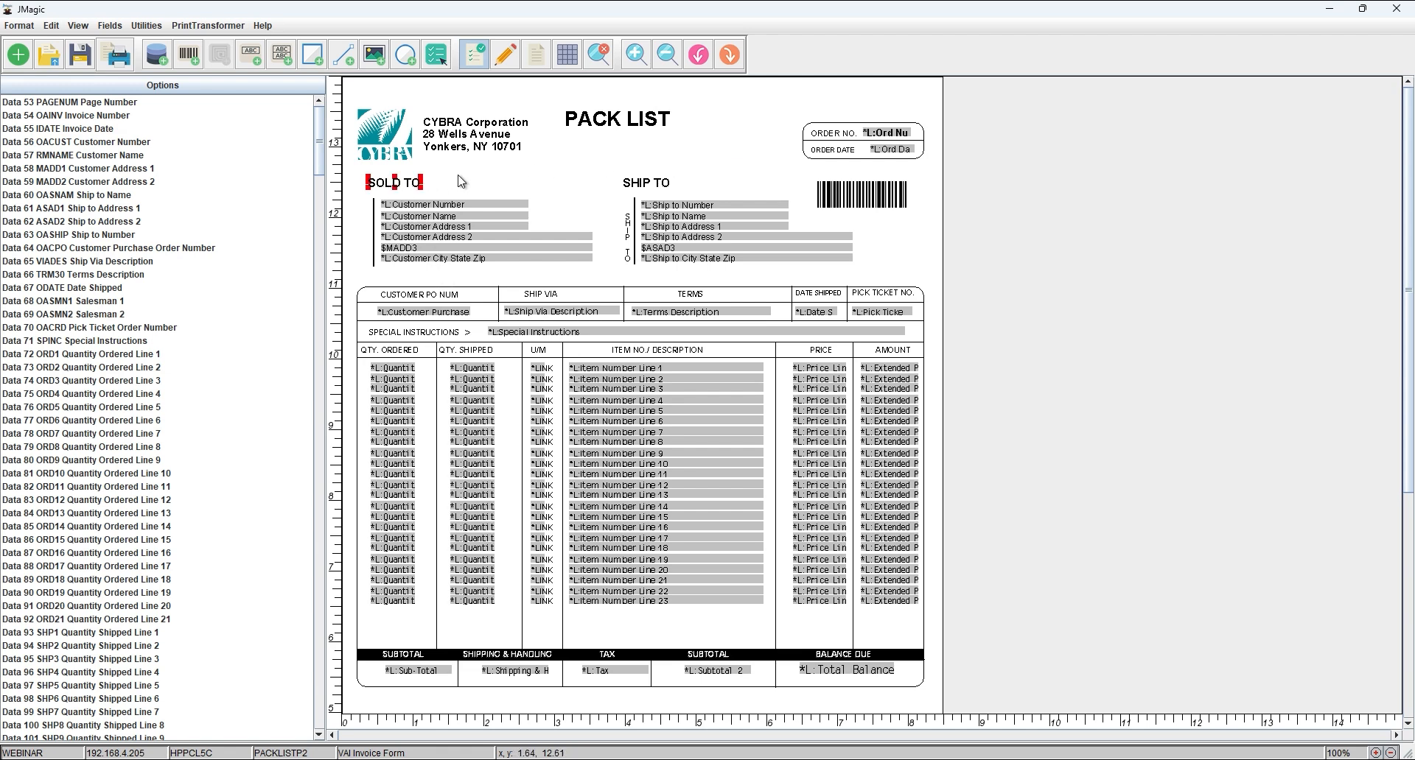
- Review the text field properties of the SOLD TO heading on the pack list form
double_click(401, 187)
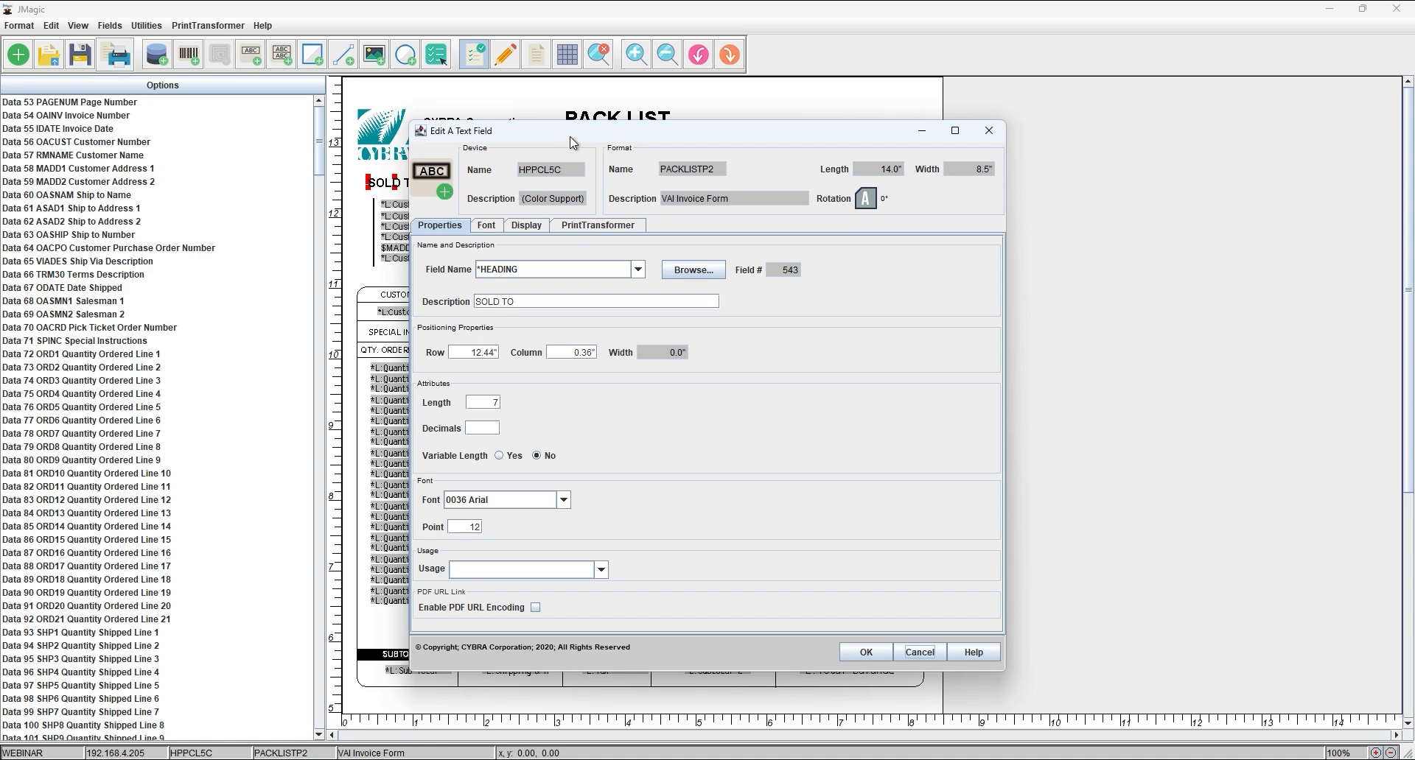
left_click_drag(793, 153, 721, 149)
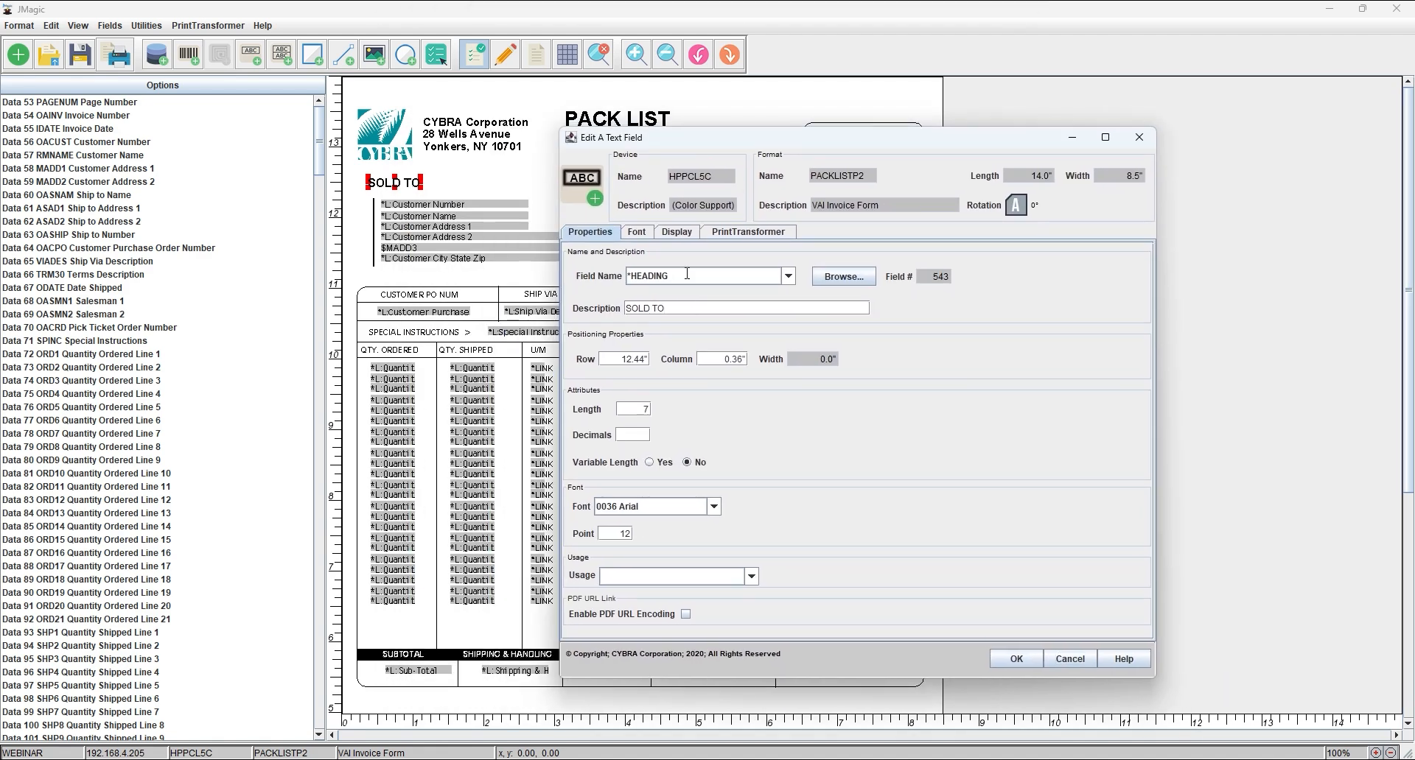
left_click_drag(687, 274, 560, 270)
left_click(693, 306)
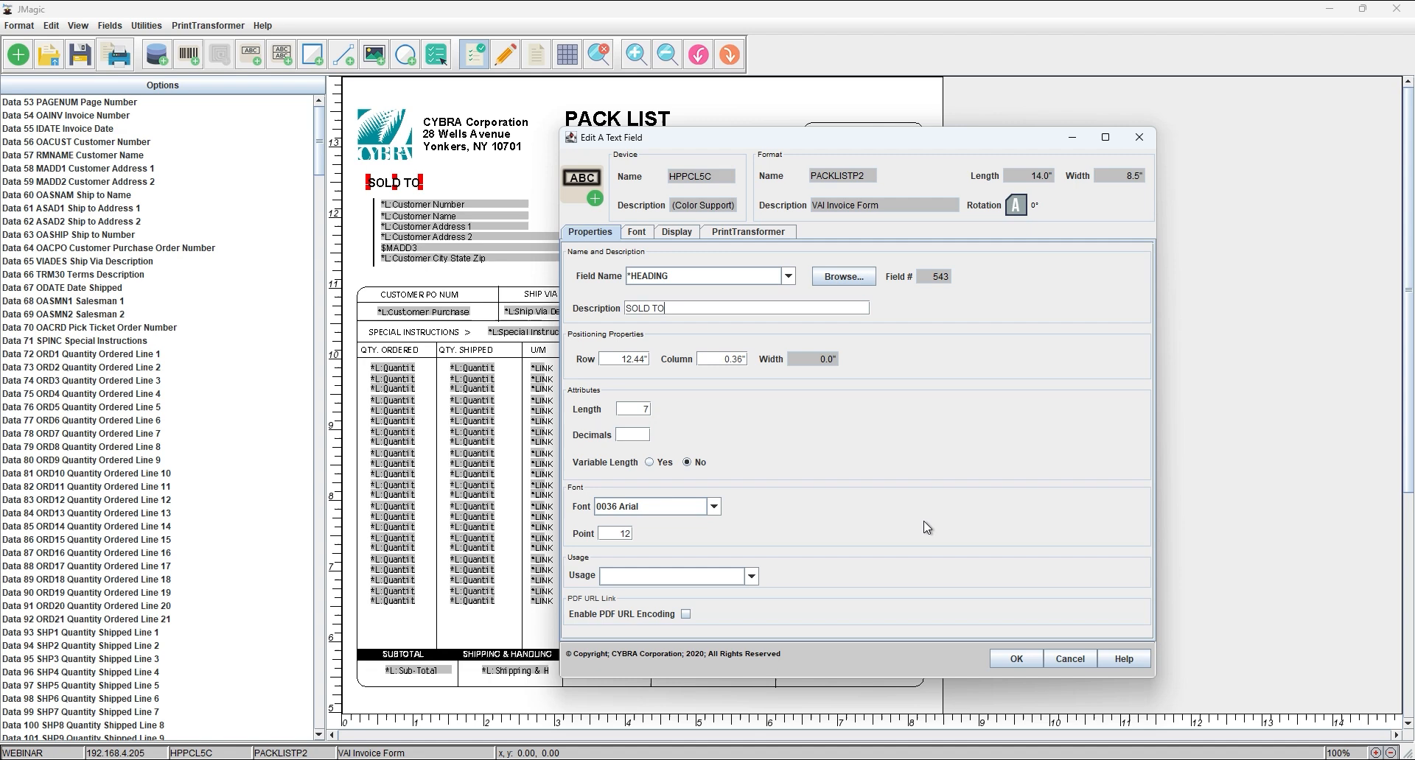
left_click(1026, 658)
- Compare the text field properties of the PACK LIST heading with those of the SOLD TO heading
double_click(622, 120)
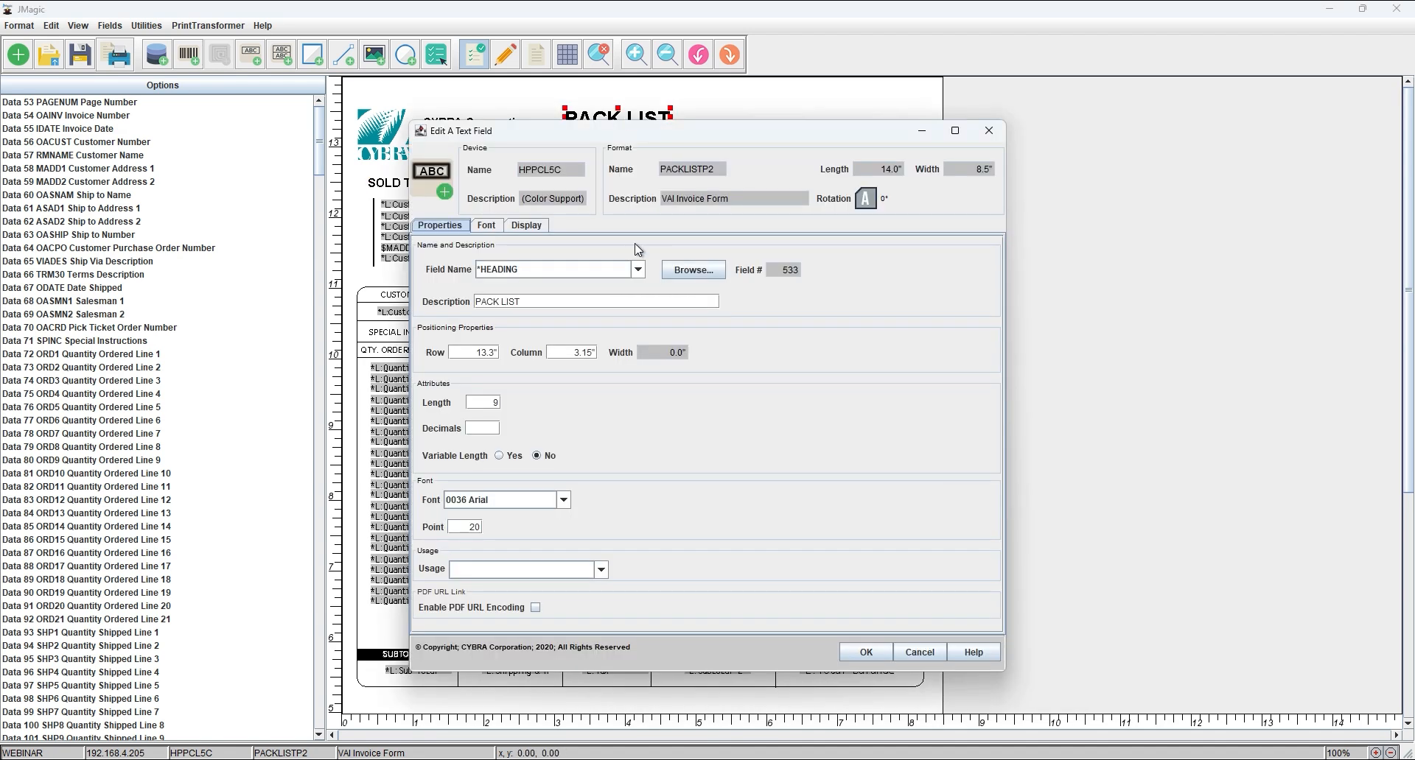
left_click(866, 652)
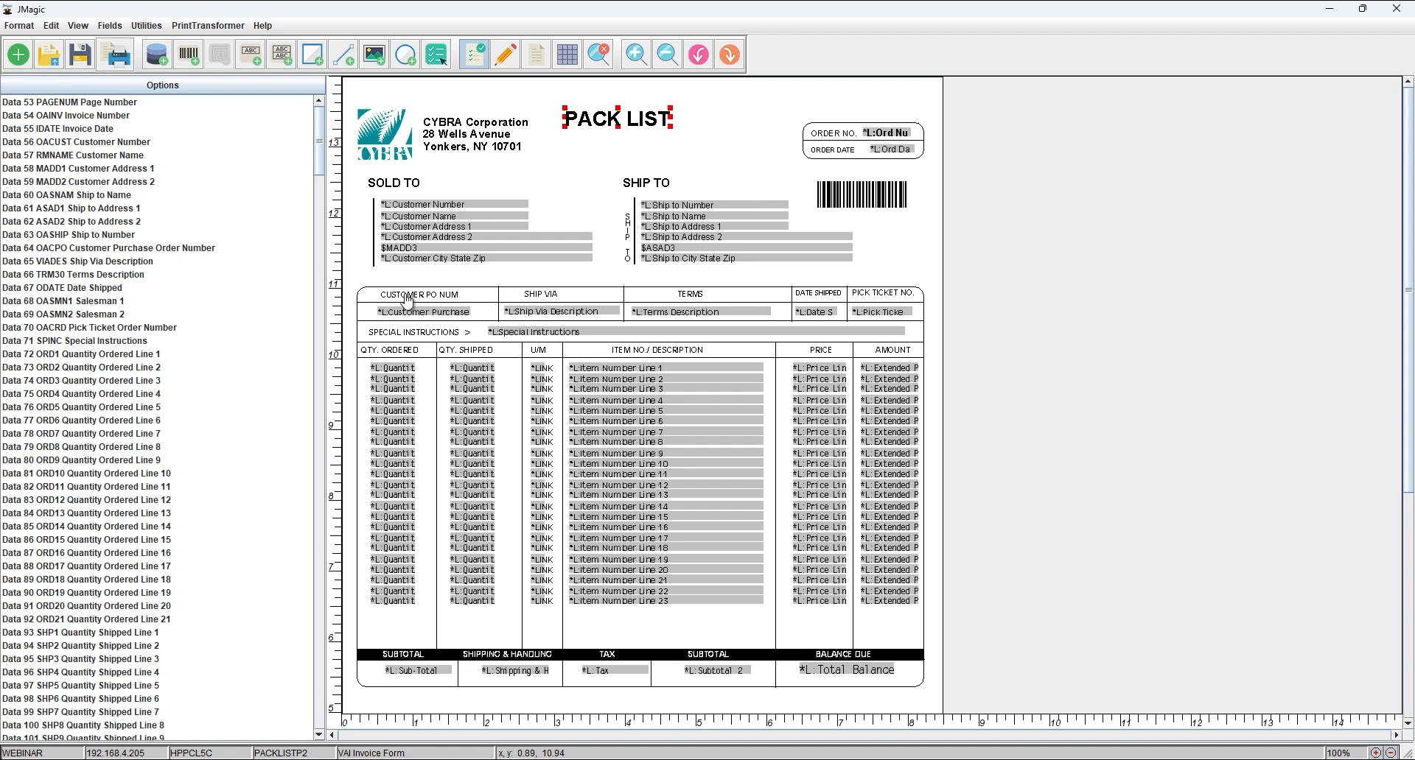
left_click(548, 181)
double_click(594, 119)
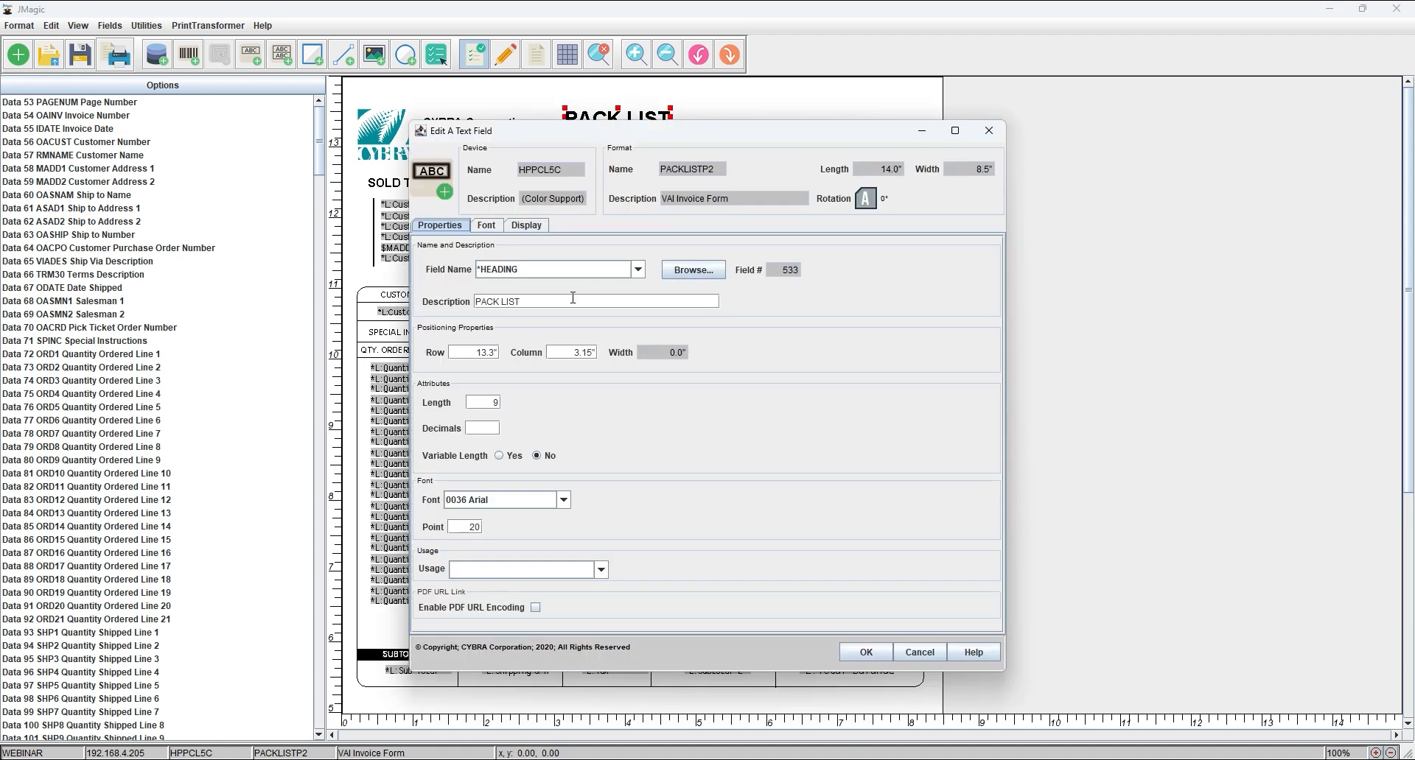
left_click(538, 302)
left_click(919, 655)
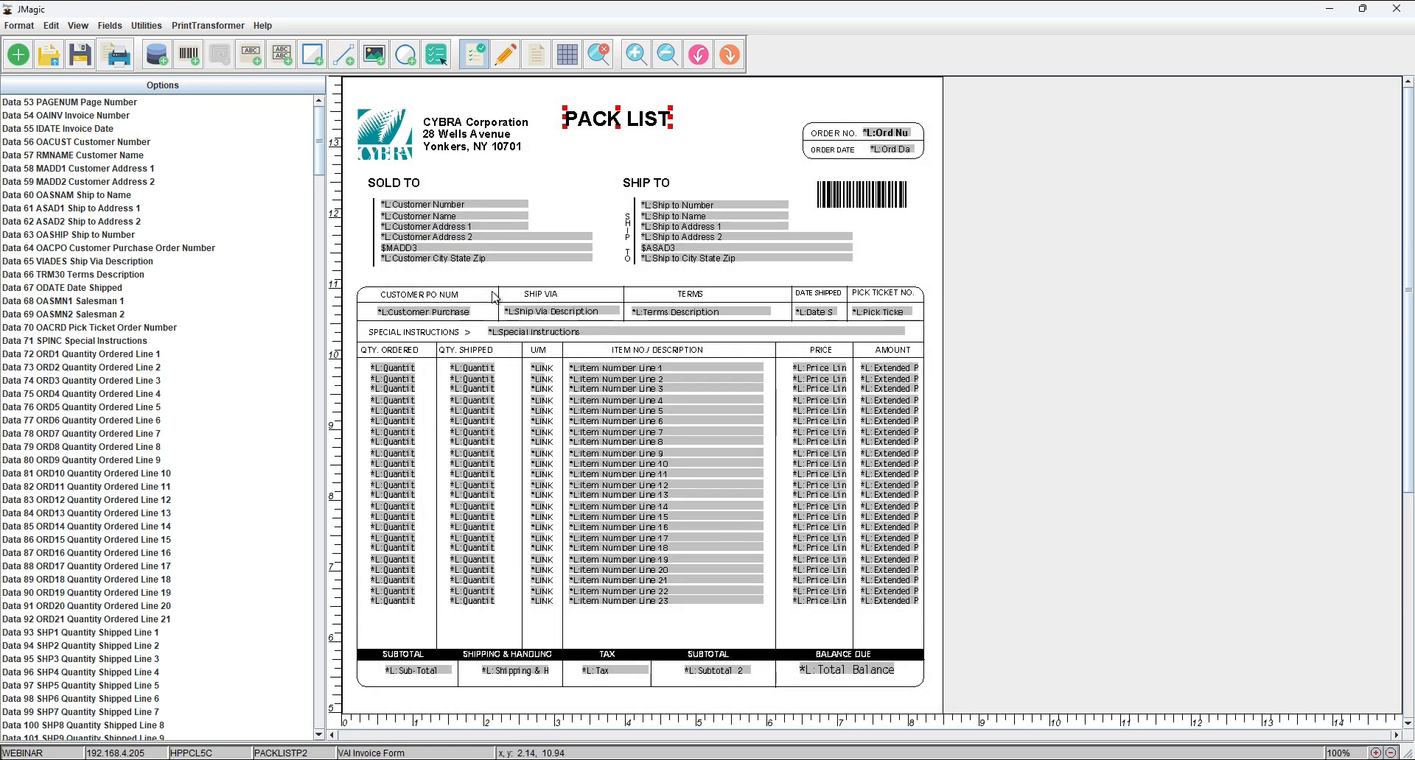
double_click(402, 190)
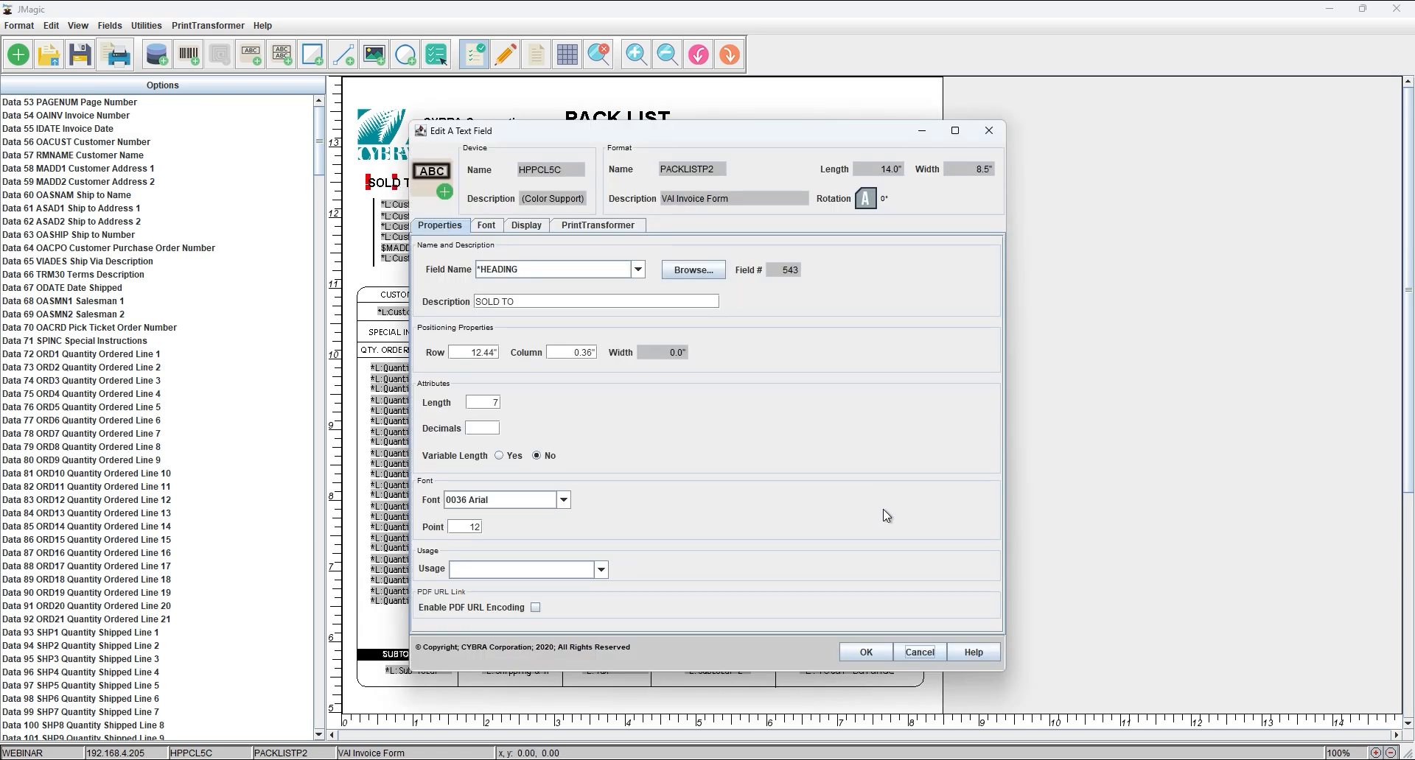
left_click(918, 652)
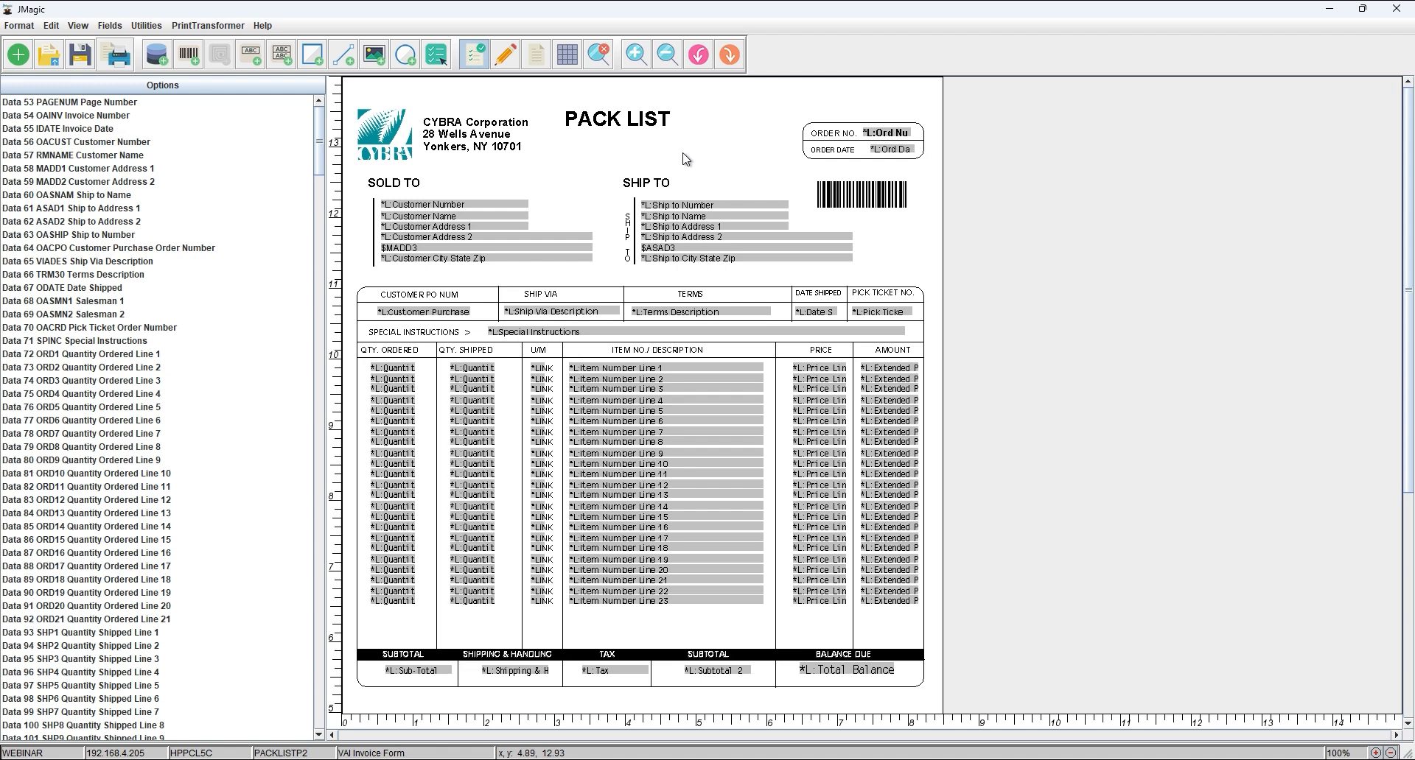
- Open the PrintTransformer translations and add PACK LIST as a new base word
left_click(209, 28)
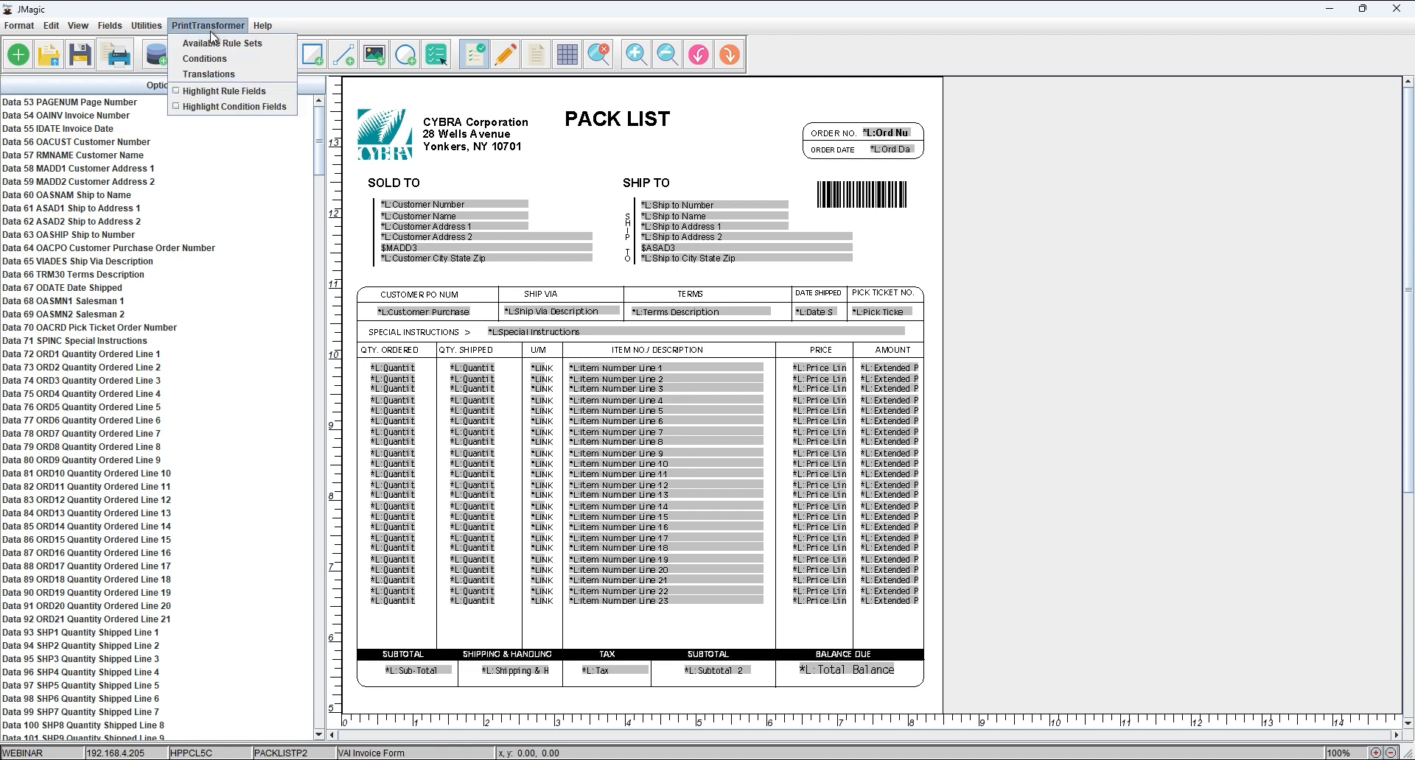
left_click(205, 76)
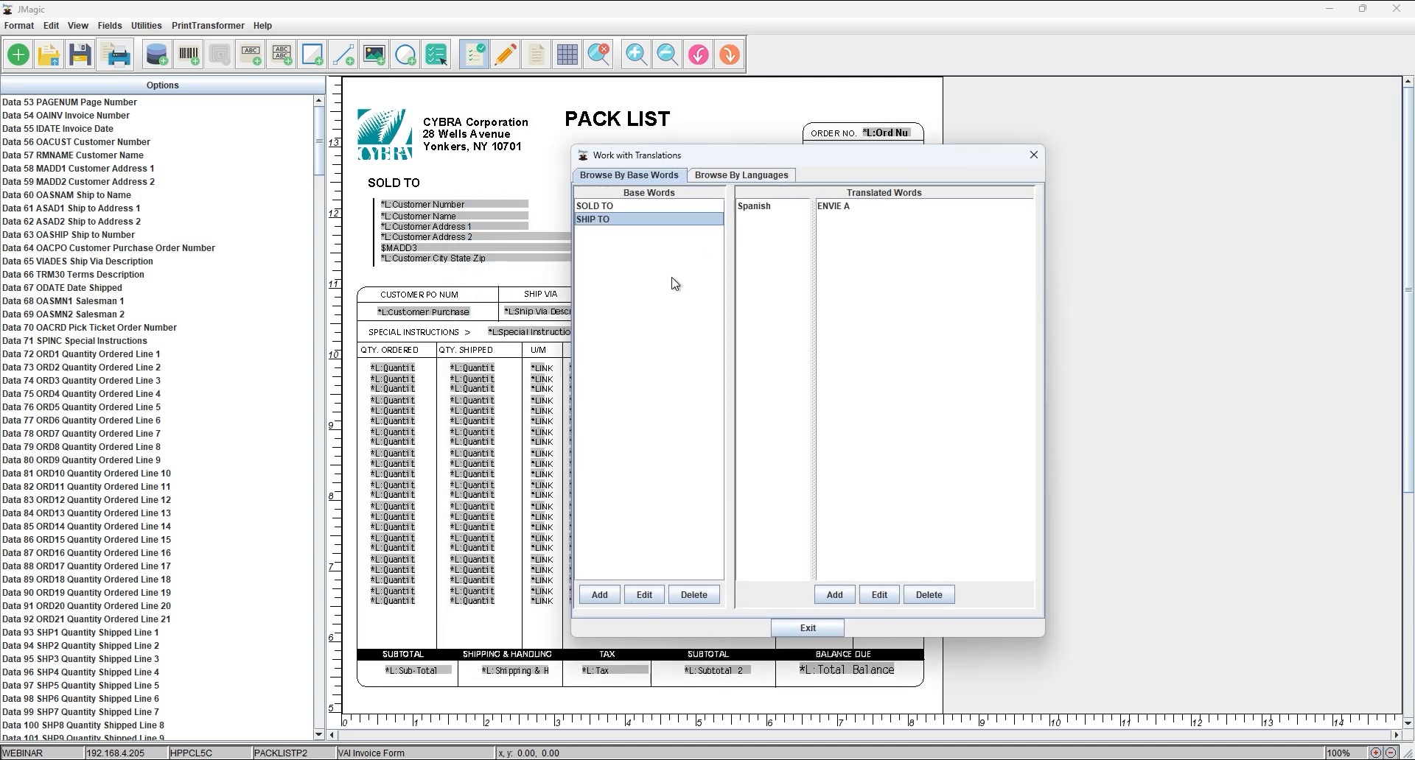
left_click_drag(722, 156, 740, 157)
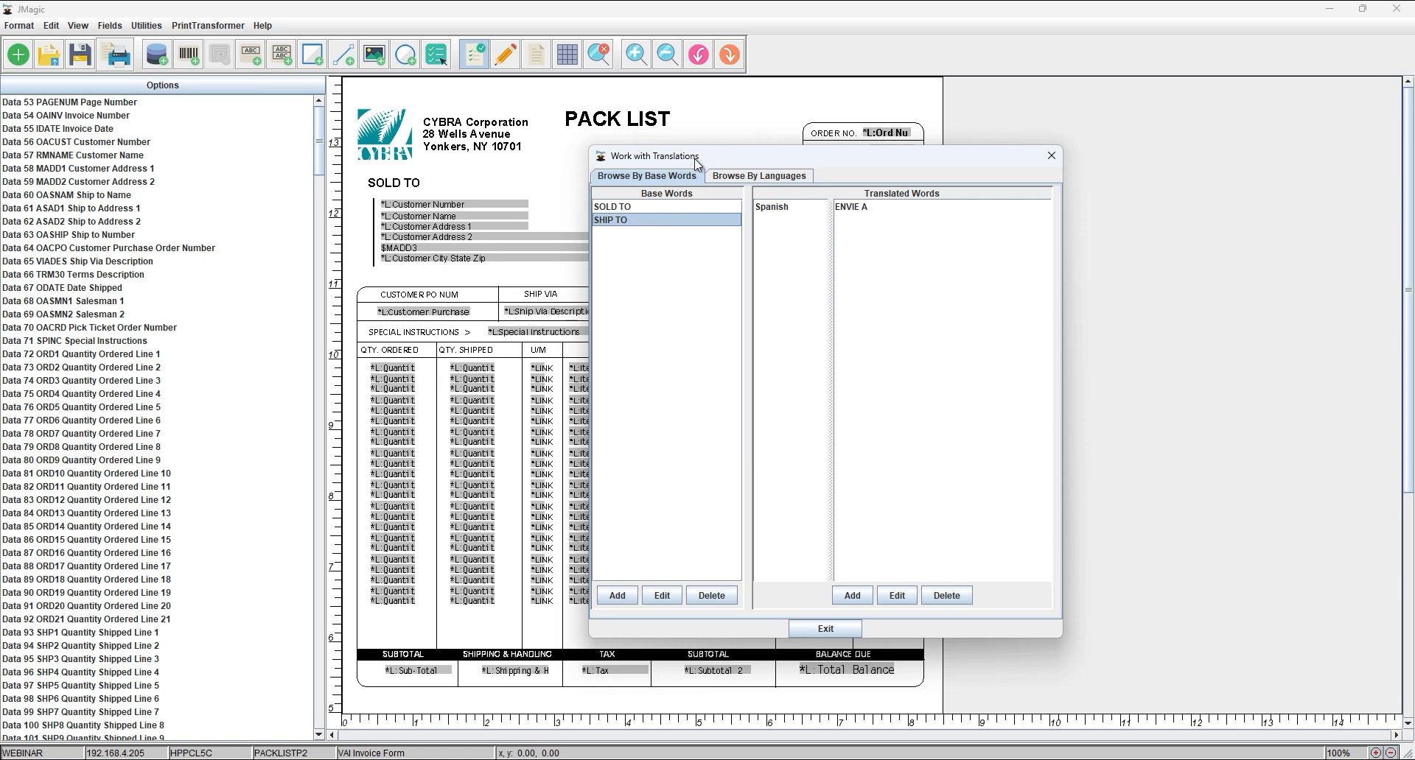
mouse_move(696, 159)
left_mouse_down()
mouse_move(697, 207)
mouse_move(697, 162)
left_mouse_up()
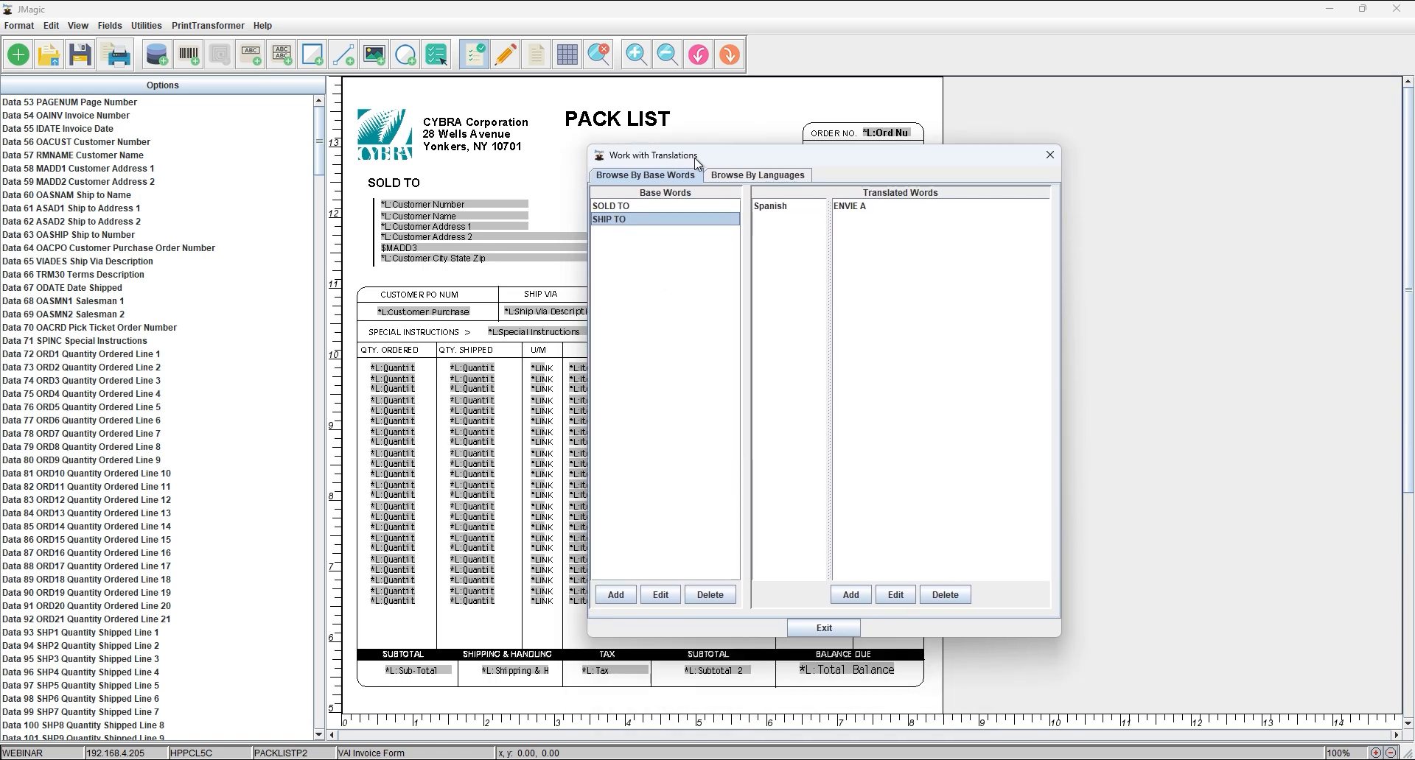
left_click(616, 596)
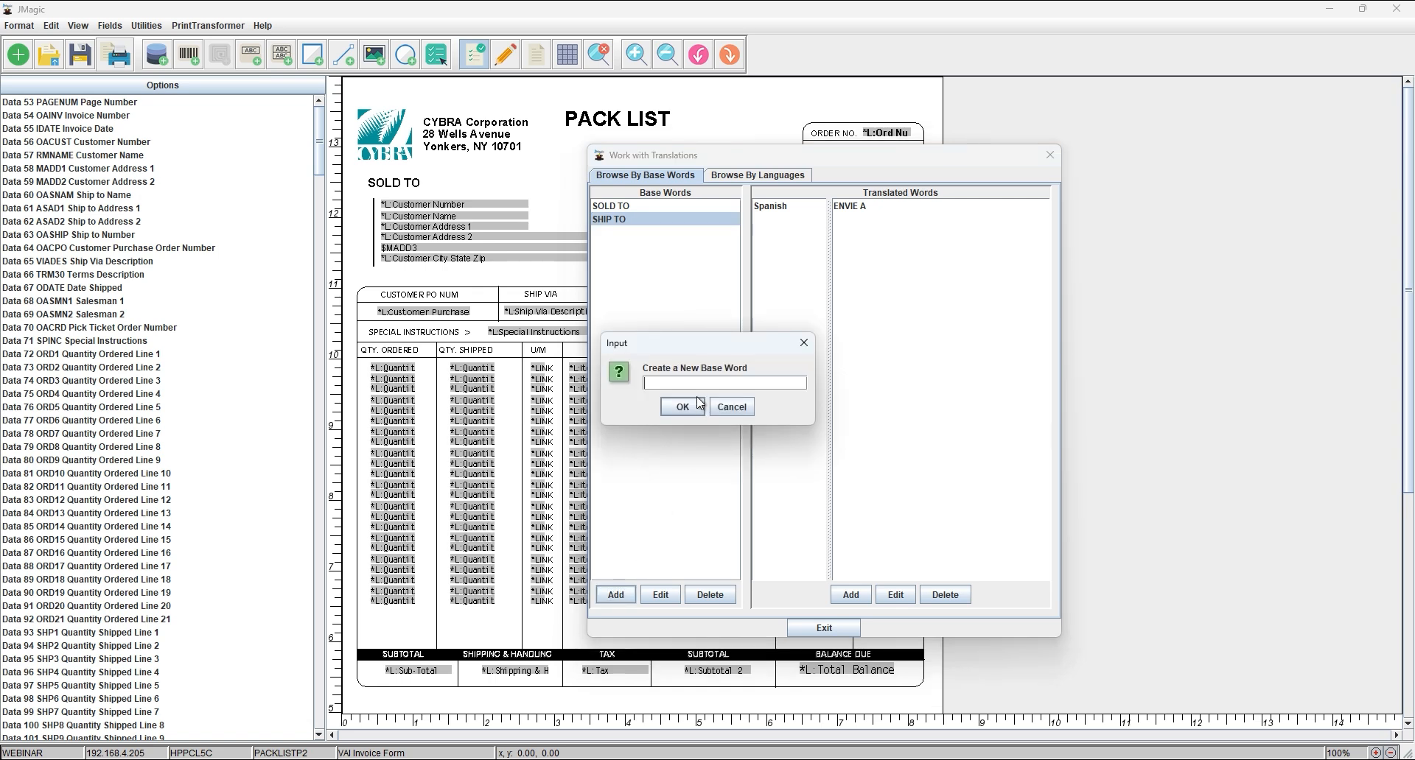
type("POA")
type("ACK")
type(" LIS")
type("T")
left_click(692, 407)
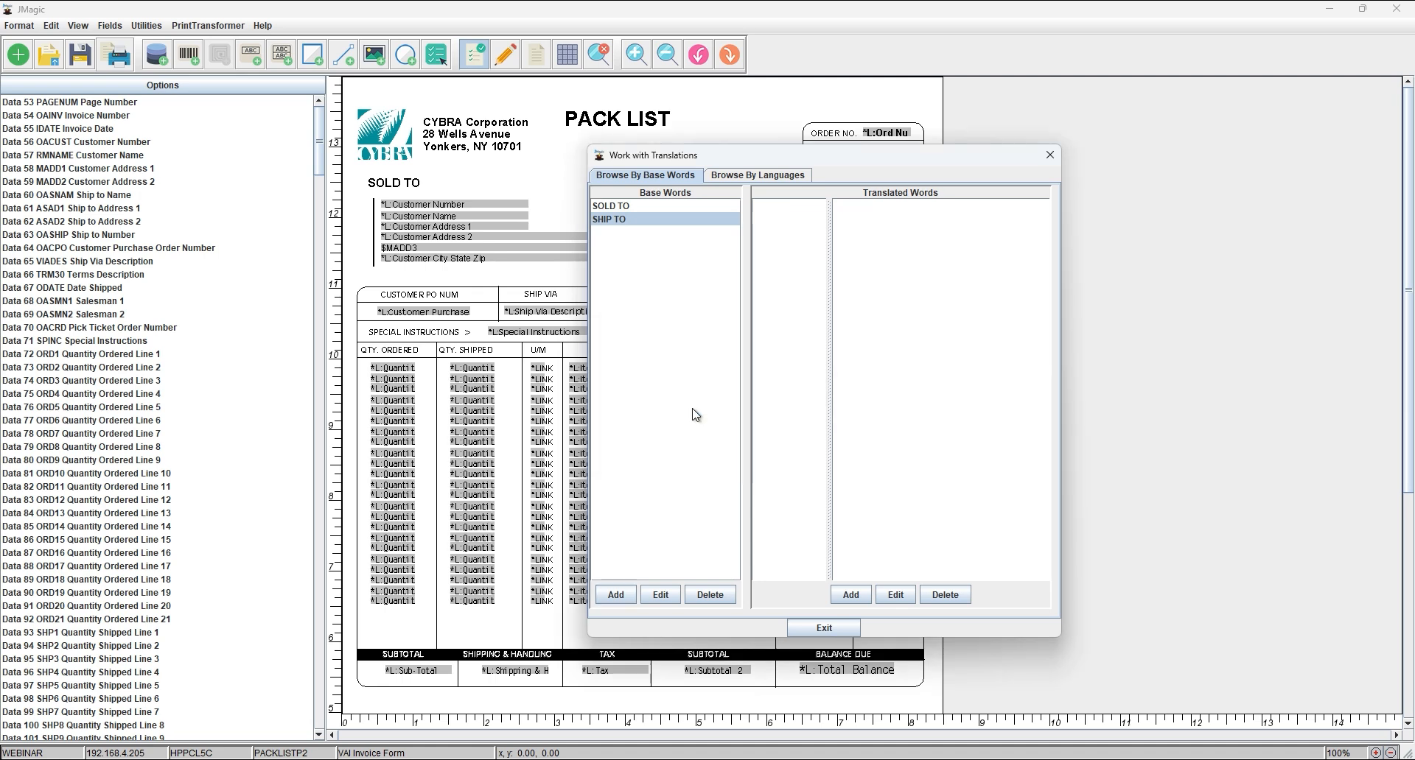
- Add the Spanish translation LISTA DE EMBALAJE to the base word PACK LIST
left_click(625, 233)
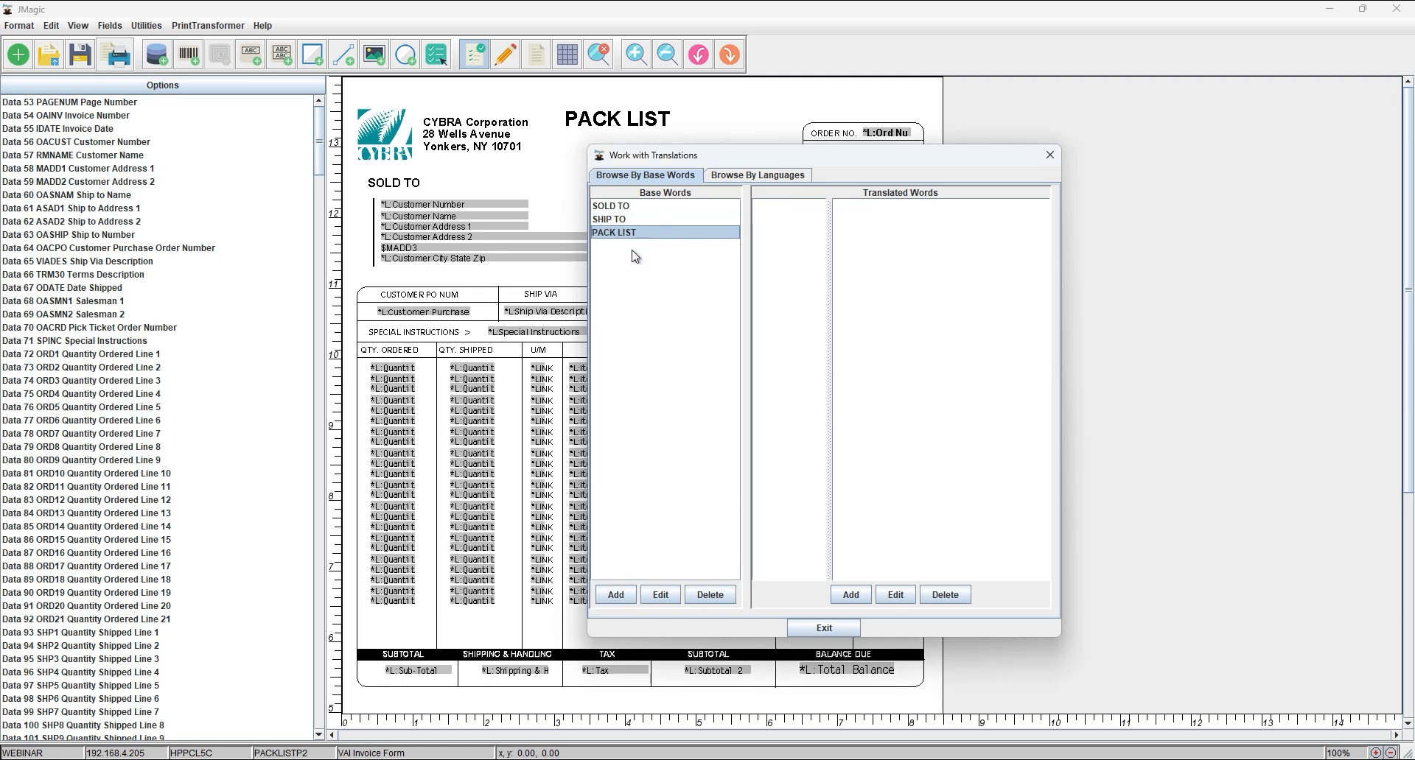
left_click(852, 594)
left_click(607, 390)
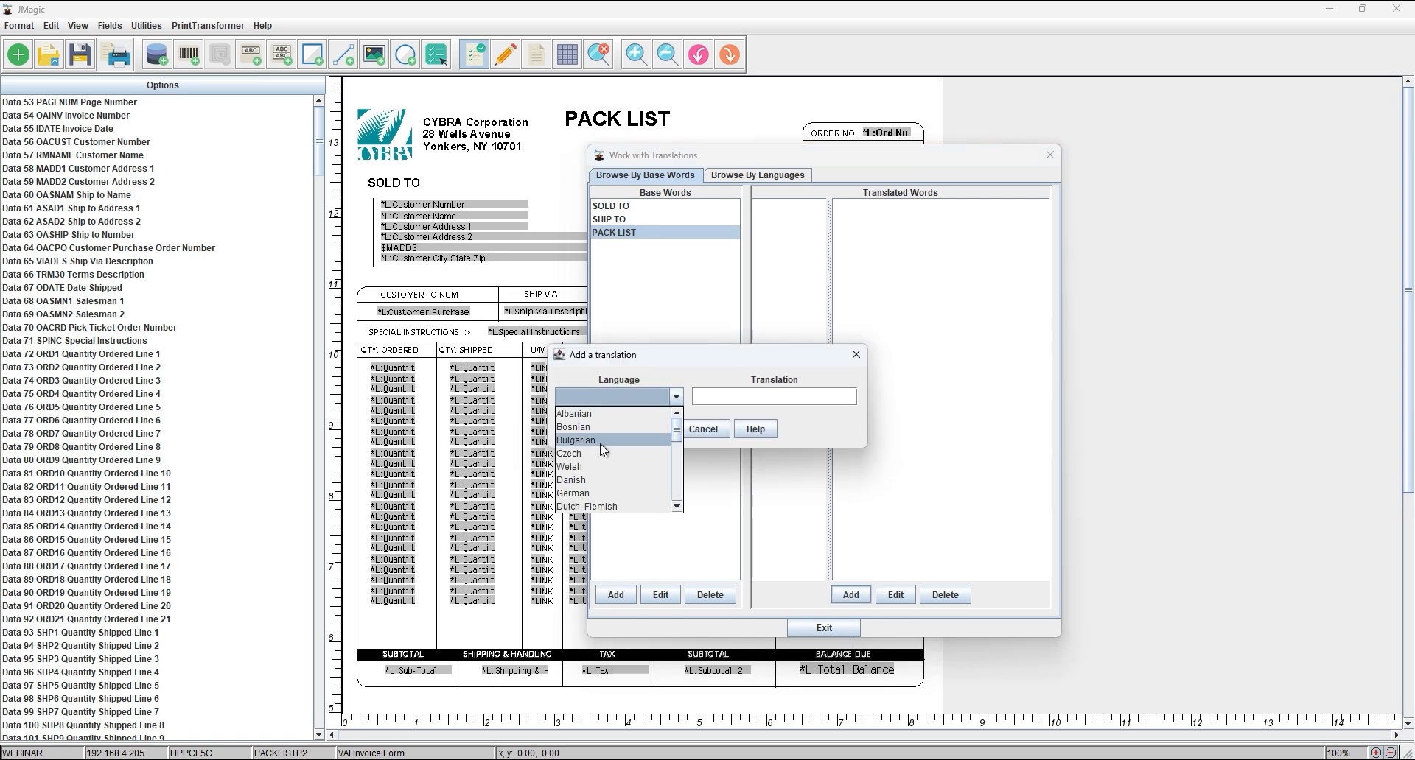
scroll(608, 439, "down", 1)
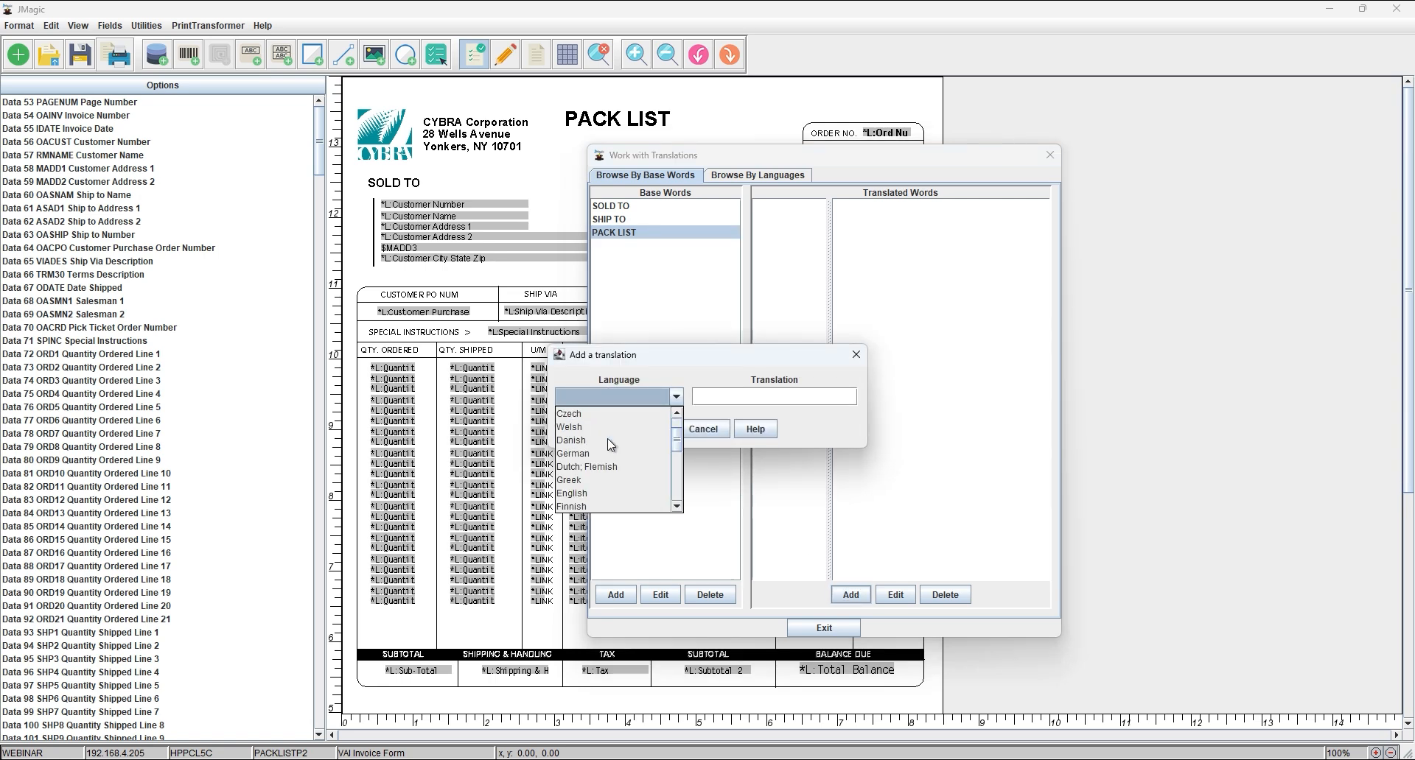
scroll(611, 438, "down", 1)
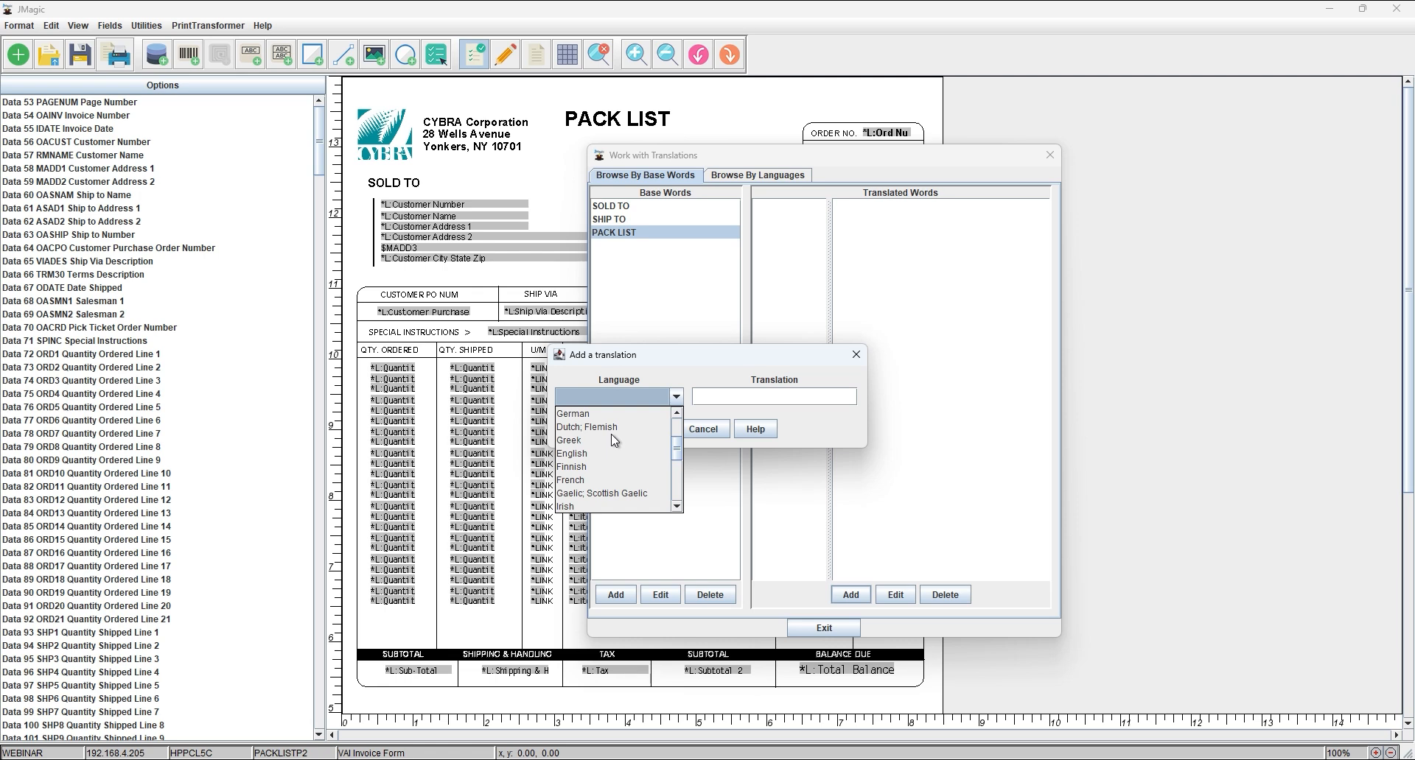
scroll(603, 442, "down", 2)
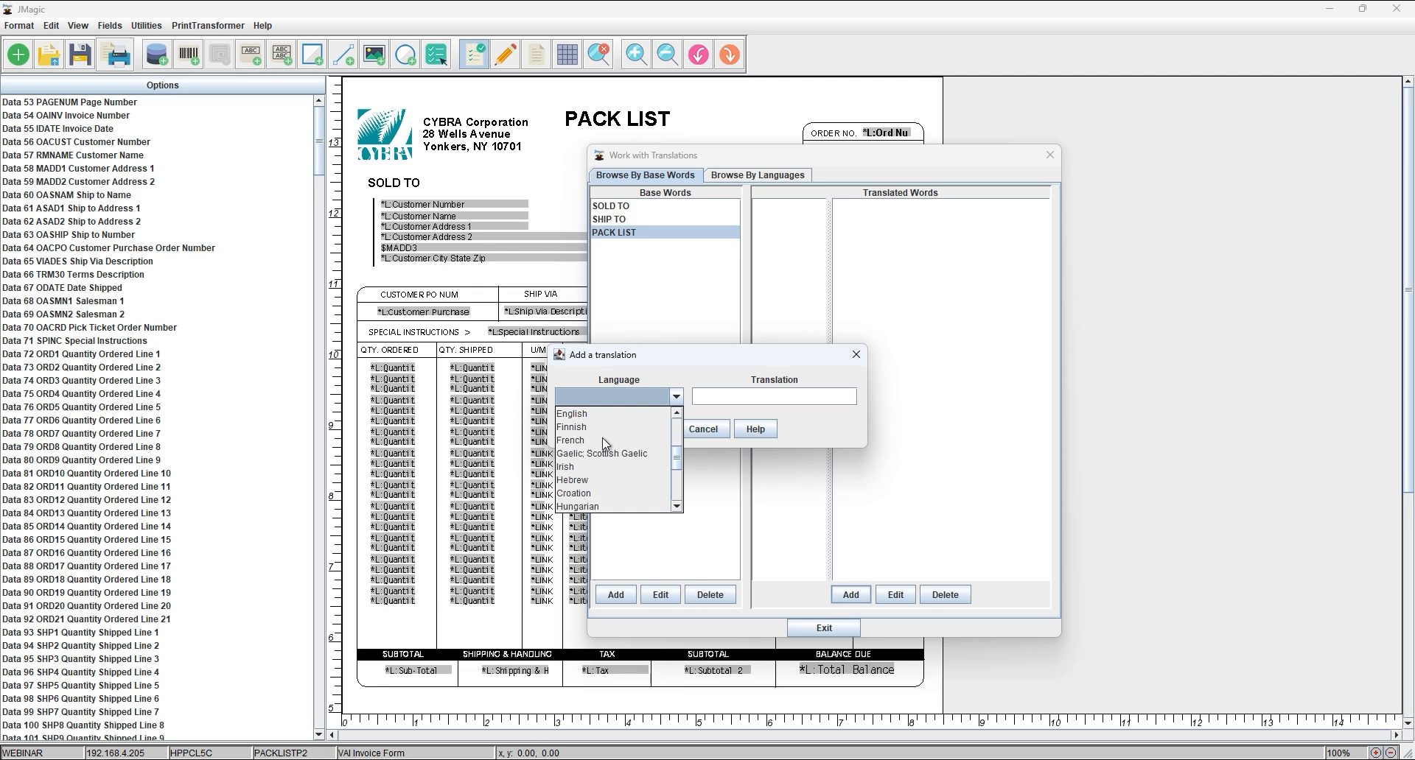
scroll(602, 438, "down", 2)
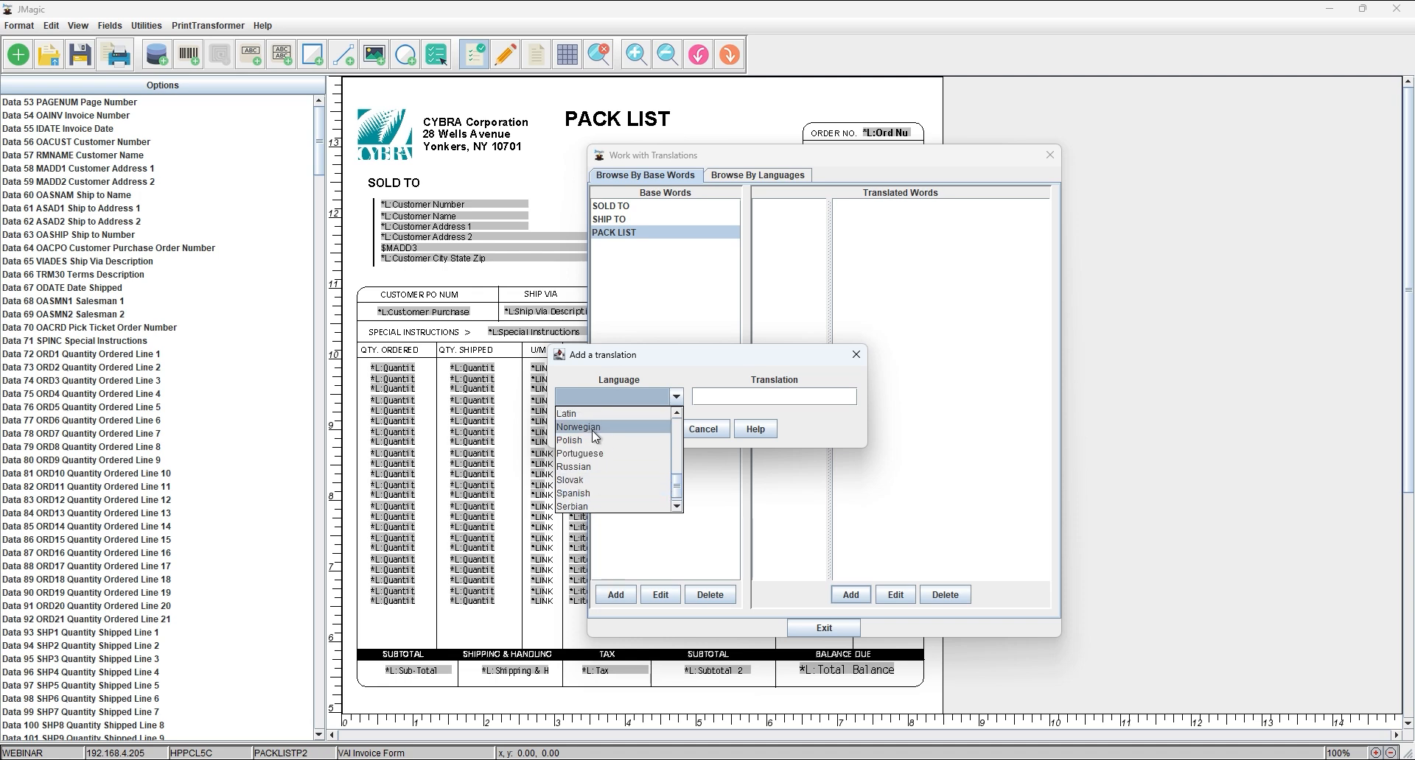
left_click(590, 493)
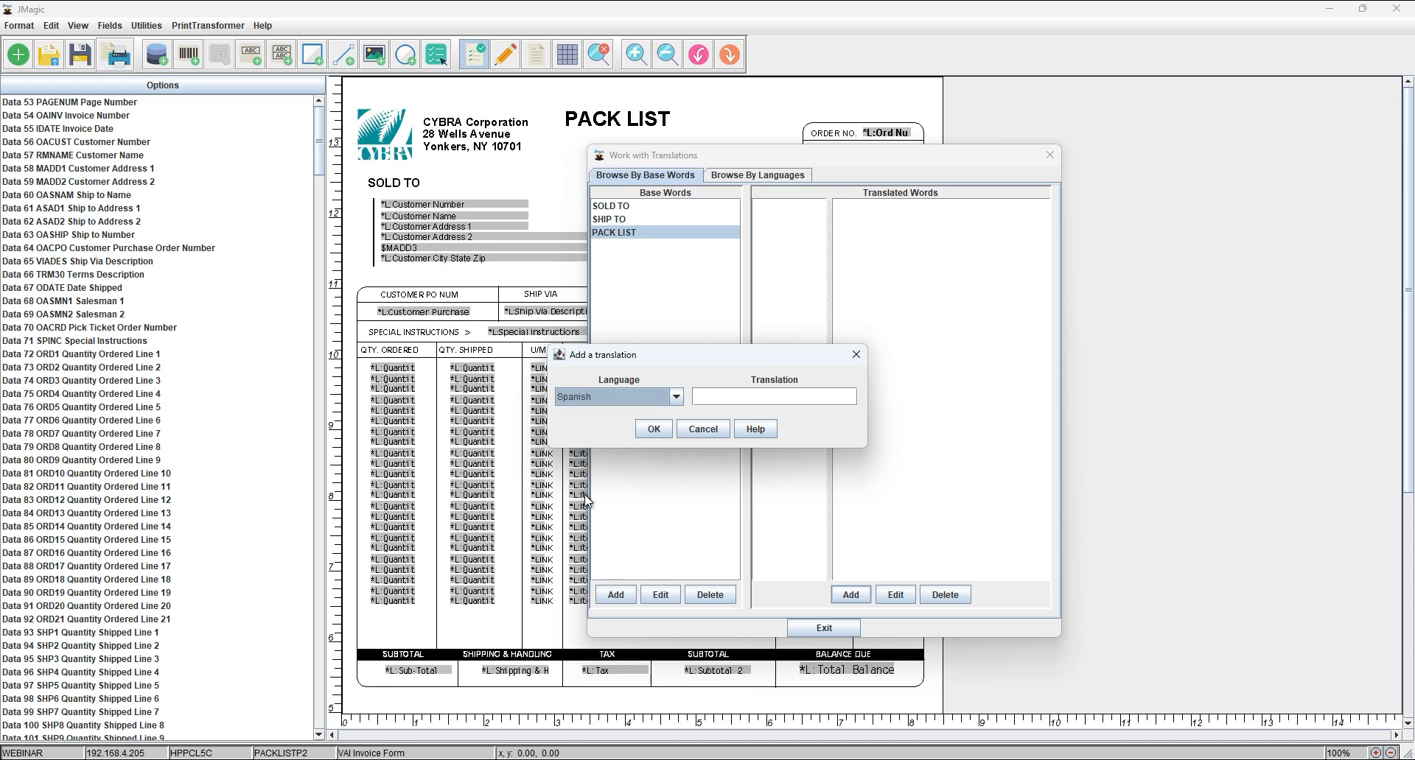
left_click(722, 398)
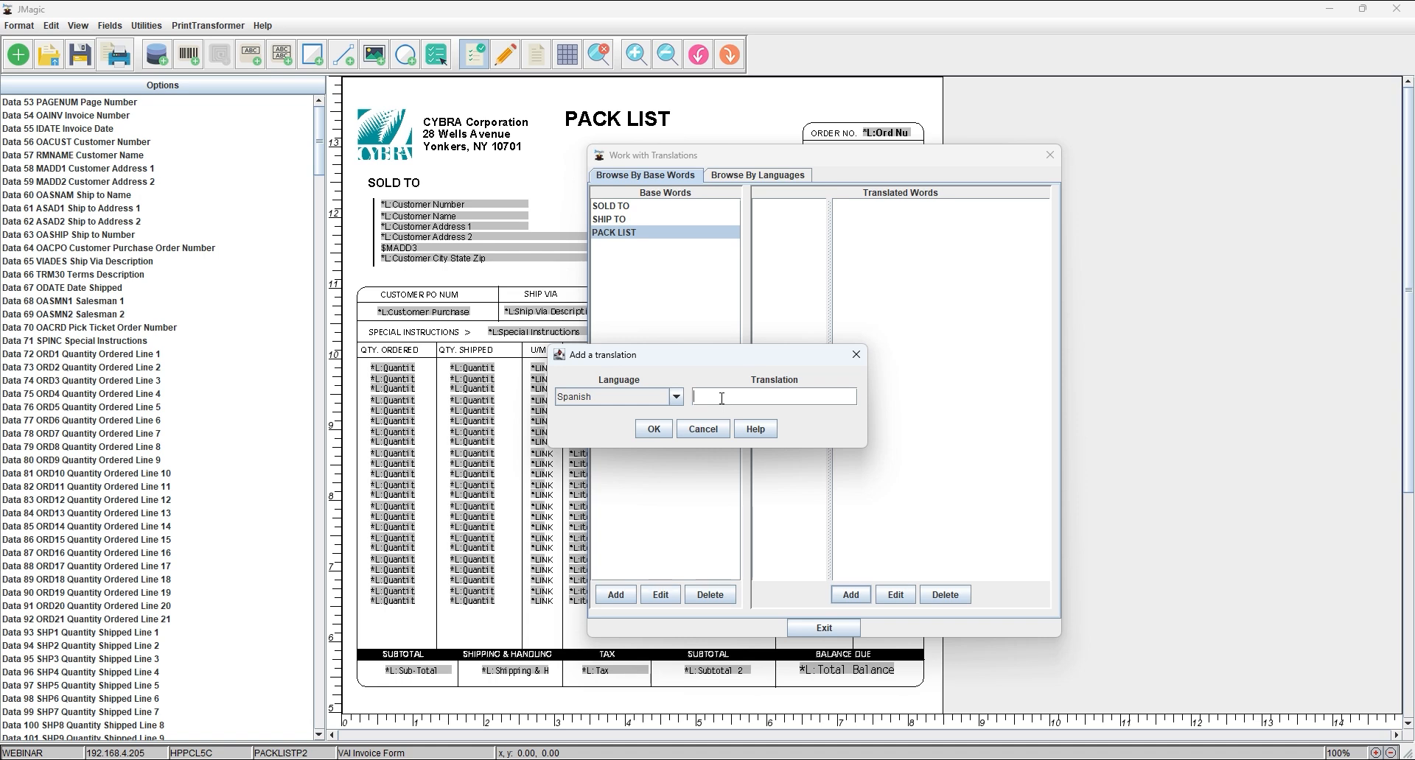
type("LISTA DE EMBALAJE")
left_click_drag(775, 365, 781, 355)
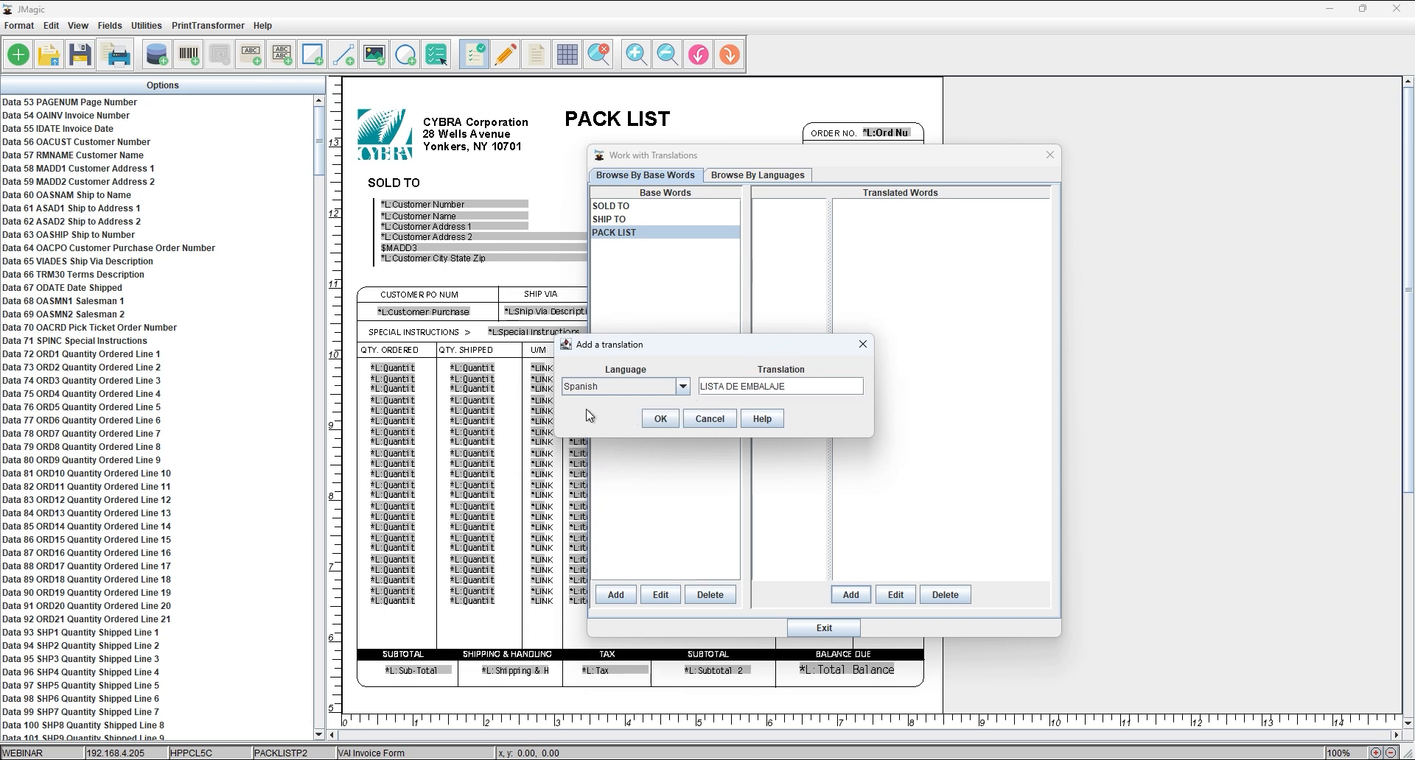
left_click(659, 420)
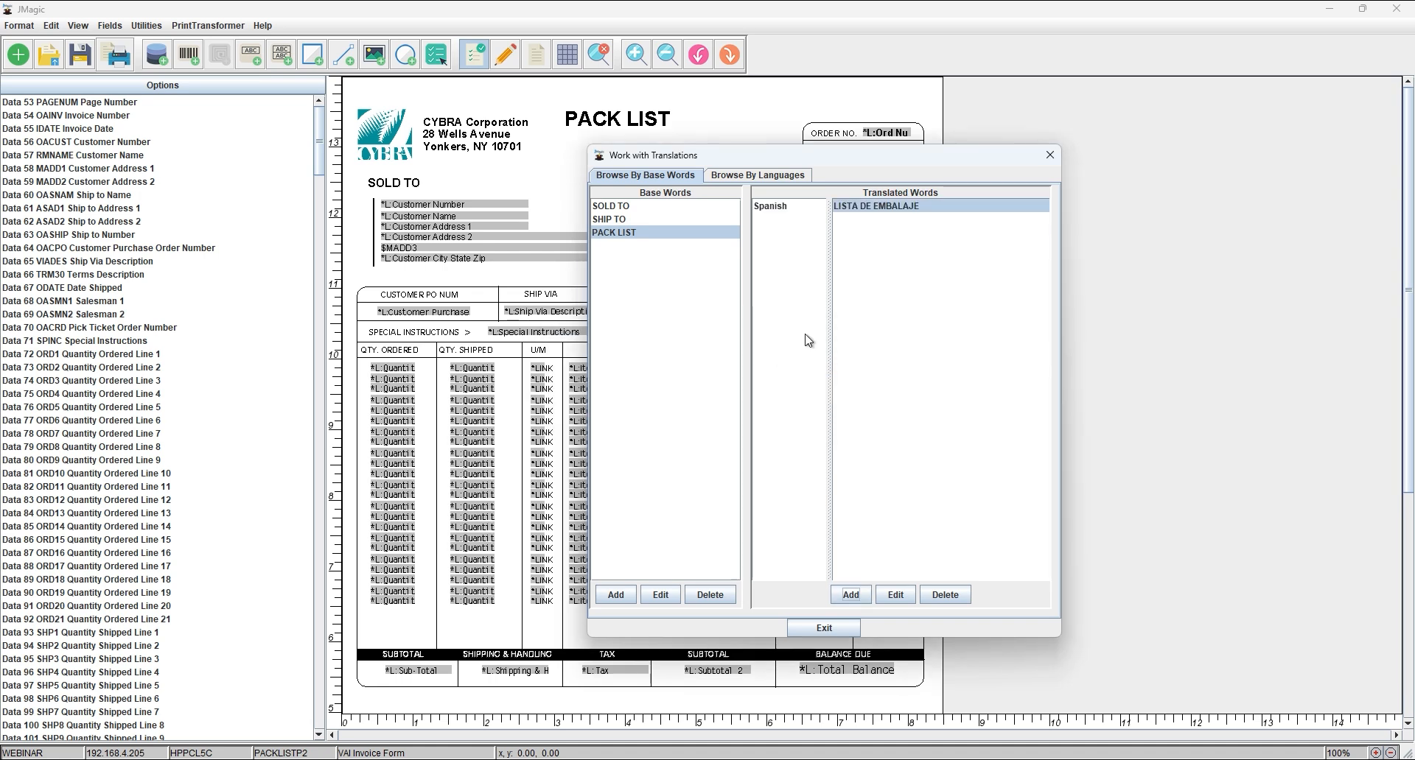
- Check the Spanish translations of SOLD TO, SHIP TO and PACK LIST, and close the translations window
left_click(623, 207)
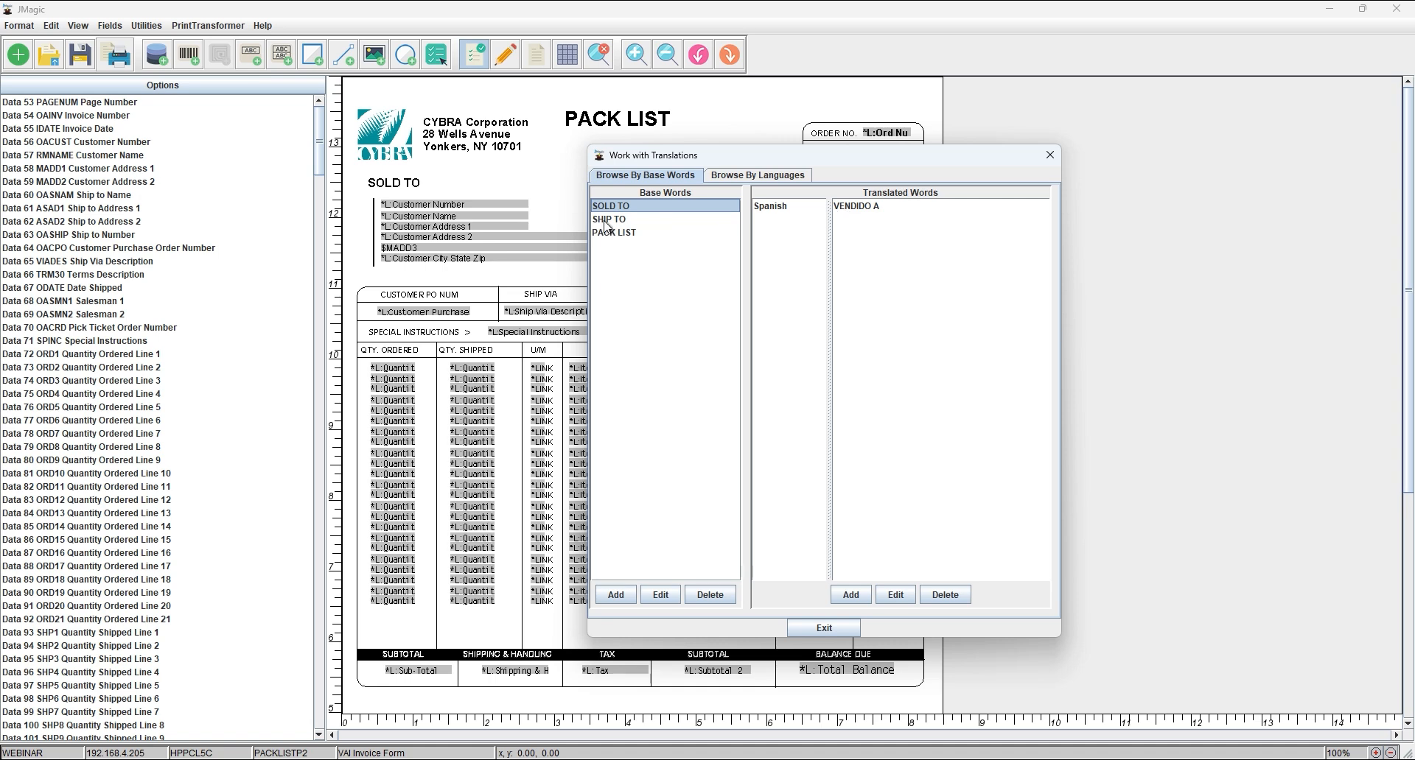
left_click(604, 223)
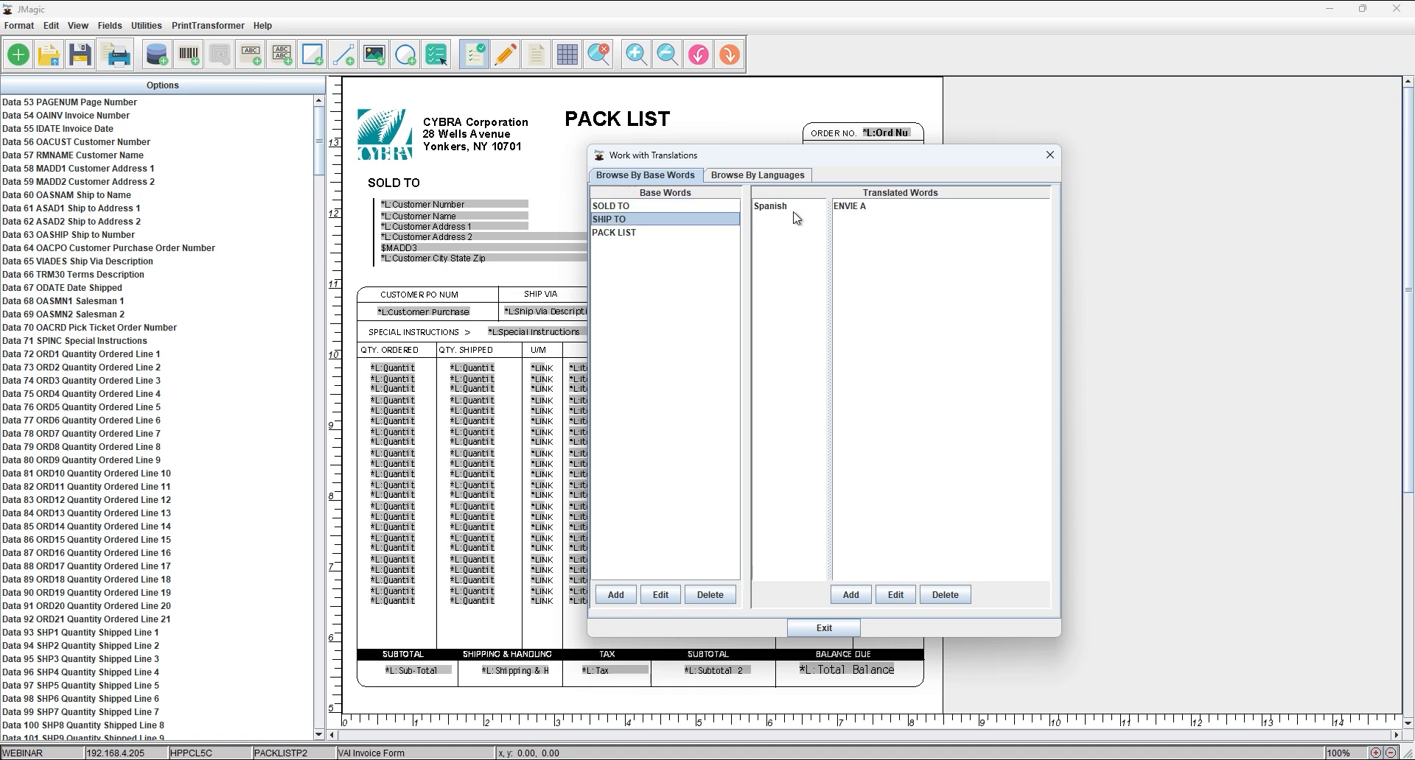
left_click(631, 234)
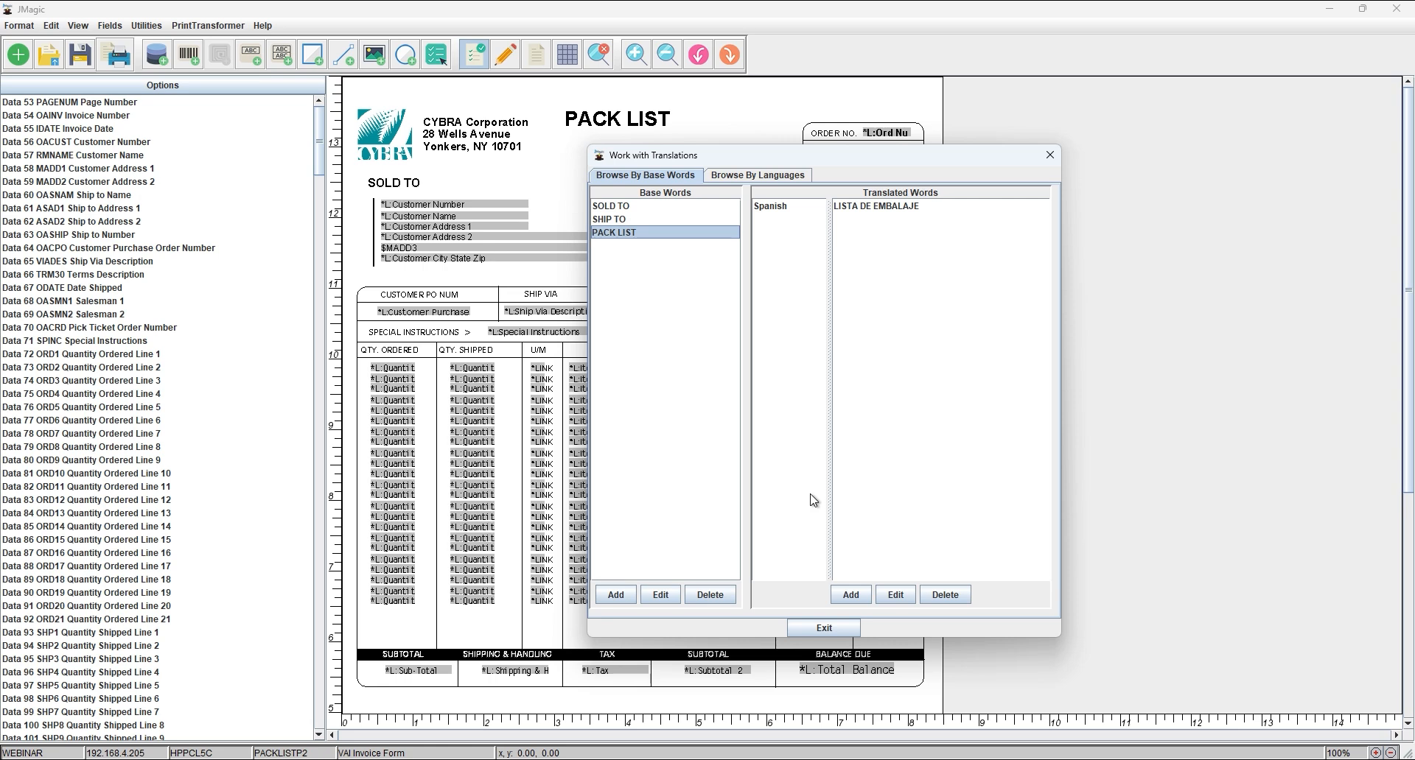
left_click(824, 629)
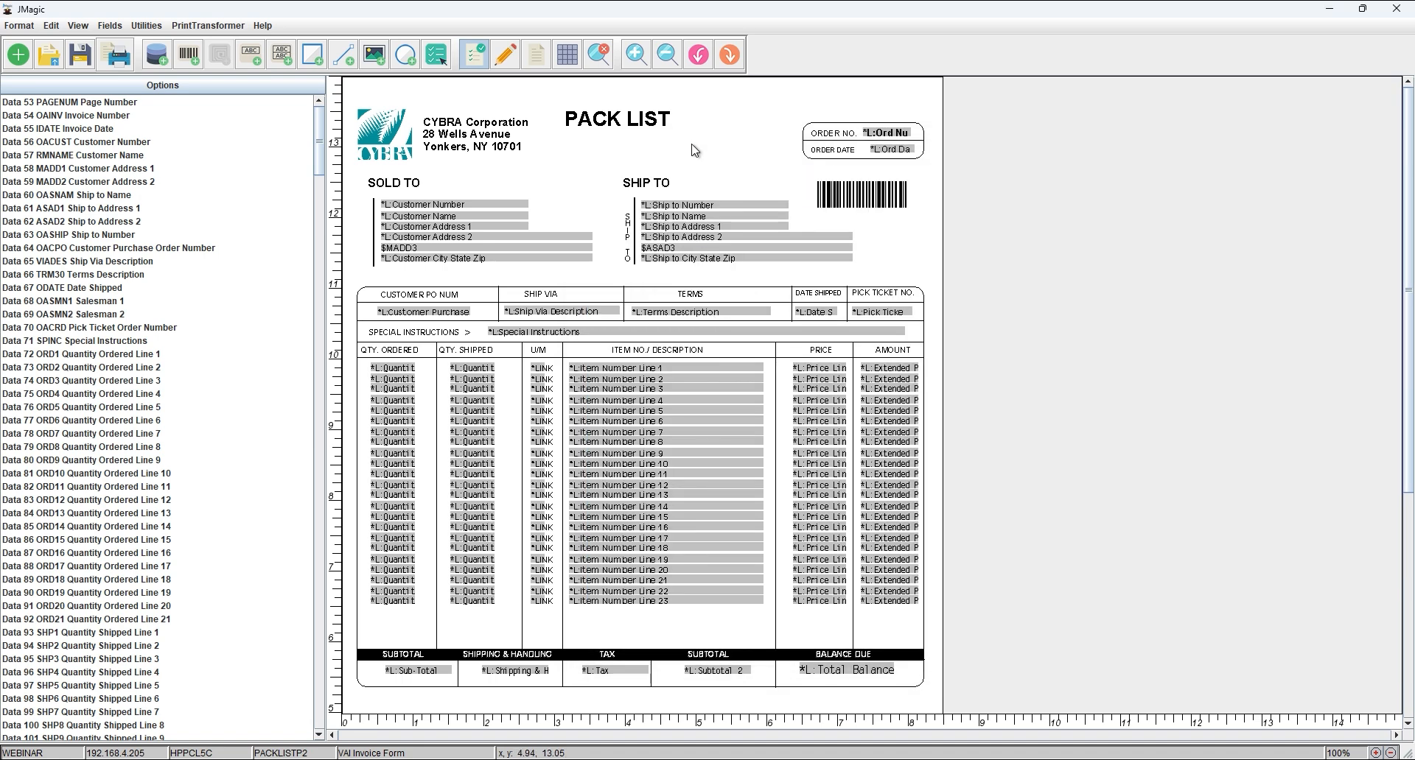
- Open the PrintTransformer conditions list of the pack list form
left_click(206, 26)
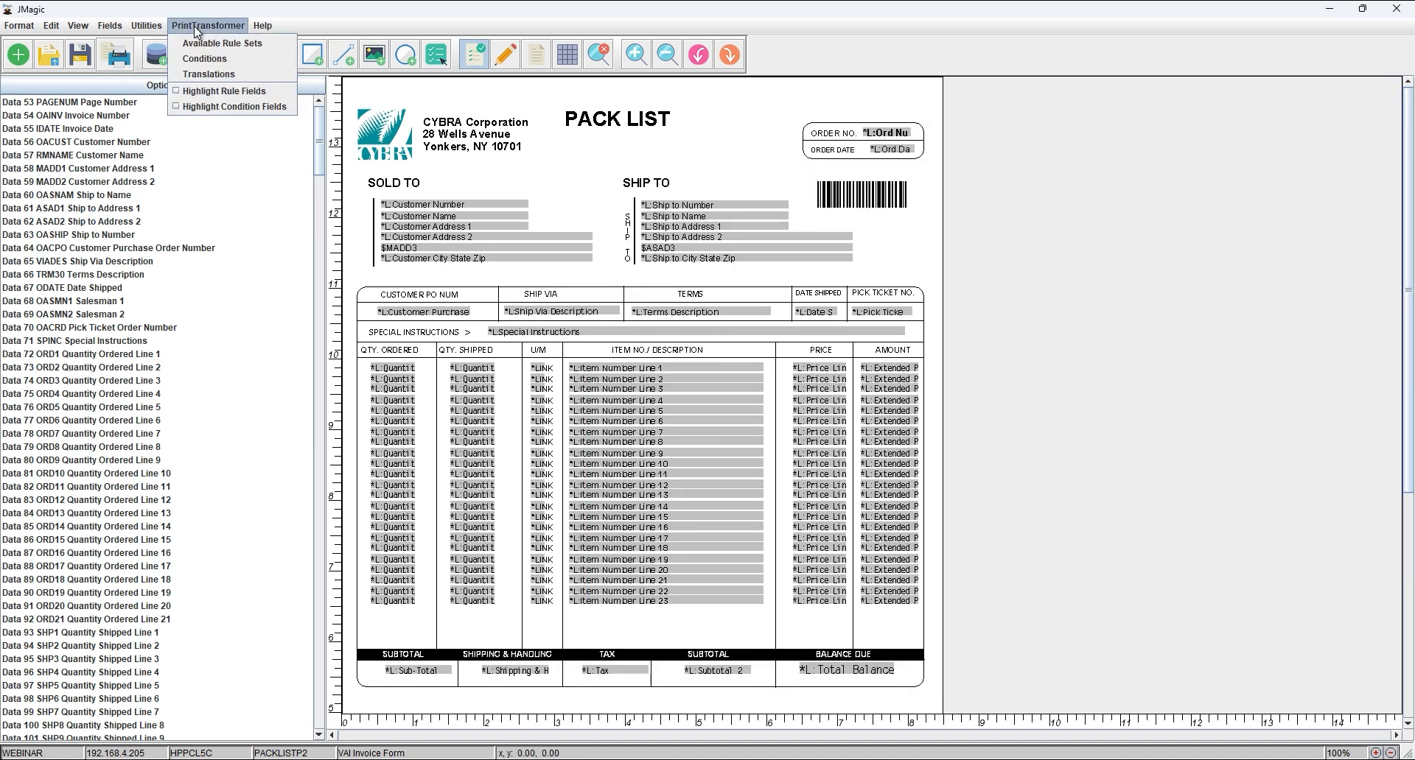
left_click(222, 57)
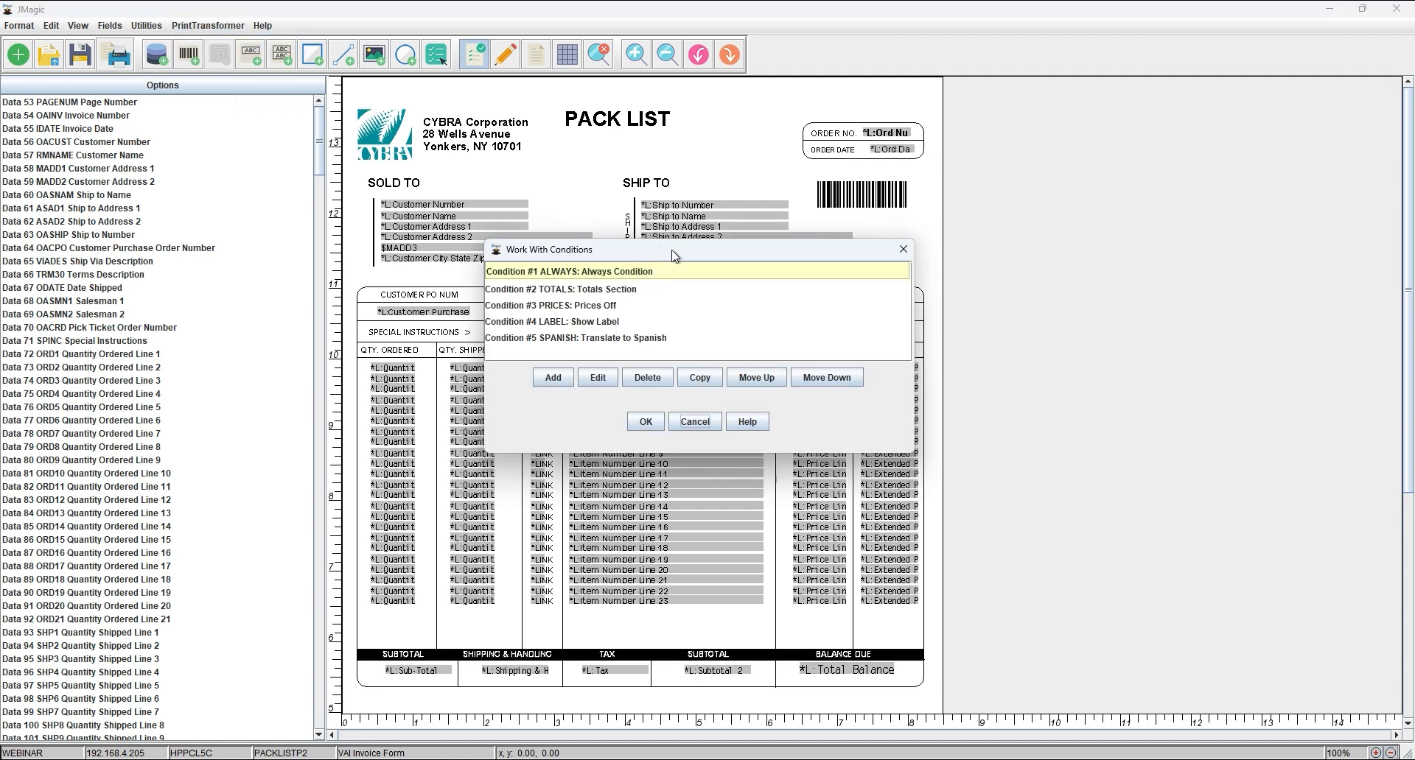
left_click_drag(675, 255, 715, 260)
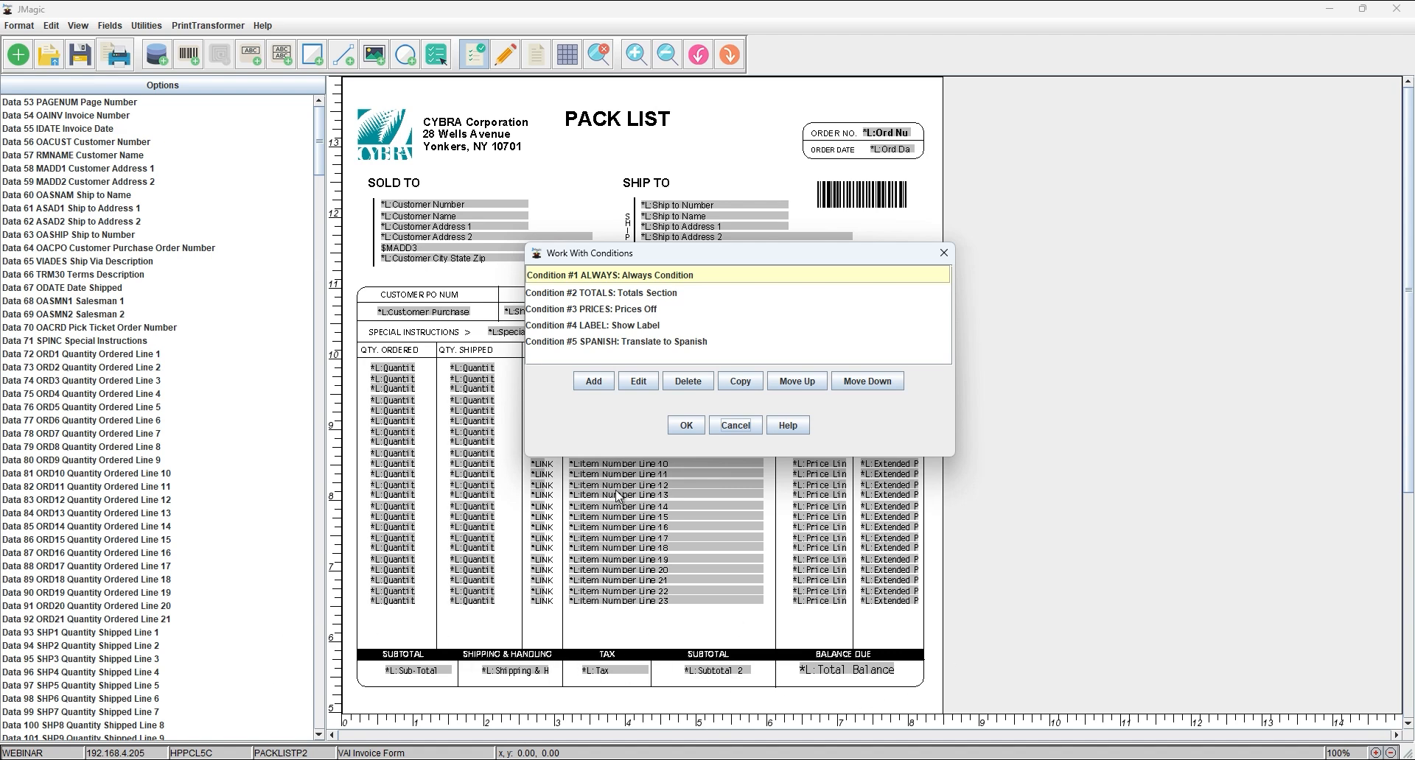
left_click_drag(672, 260, 646, 263)
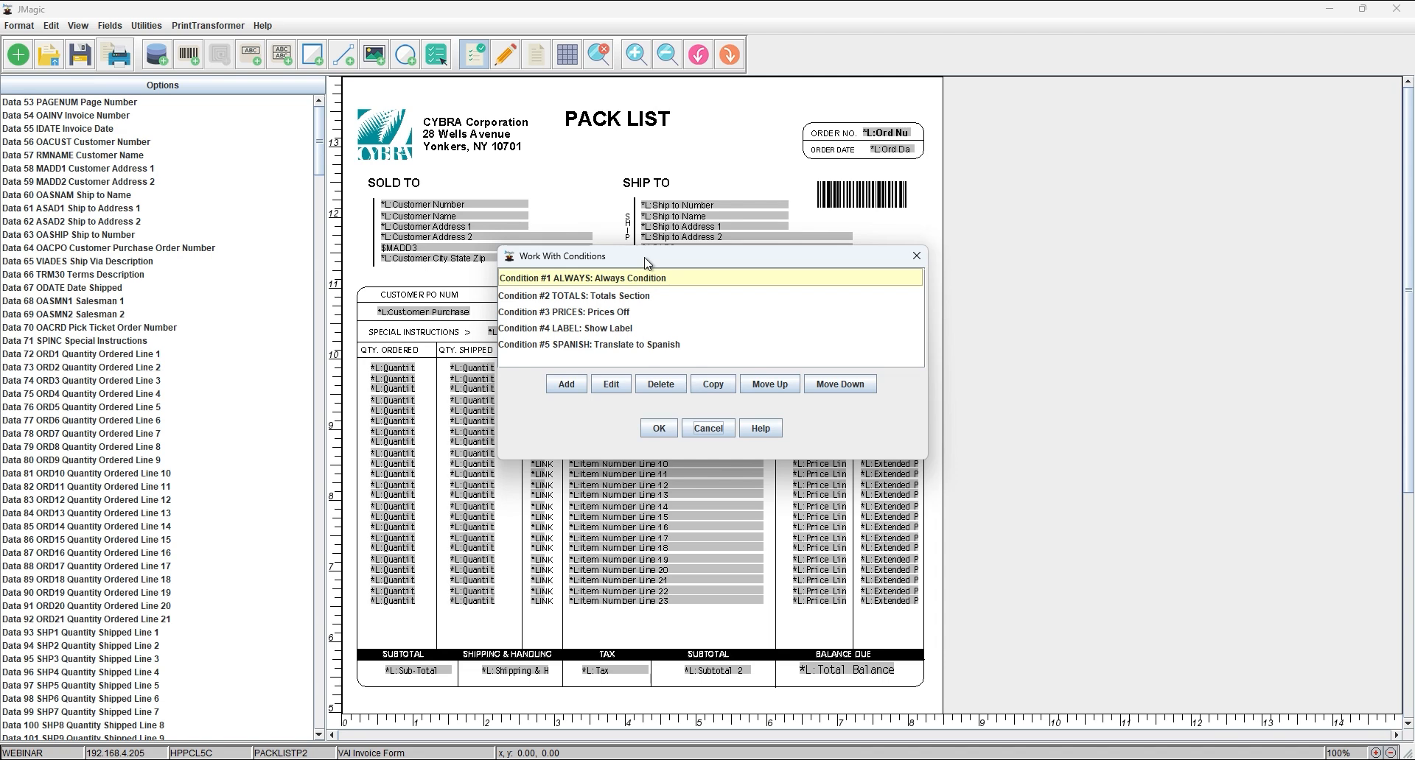
left_click_drag(657, 263, 663, 263)
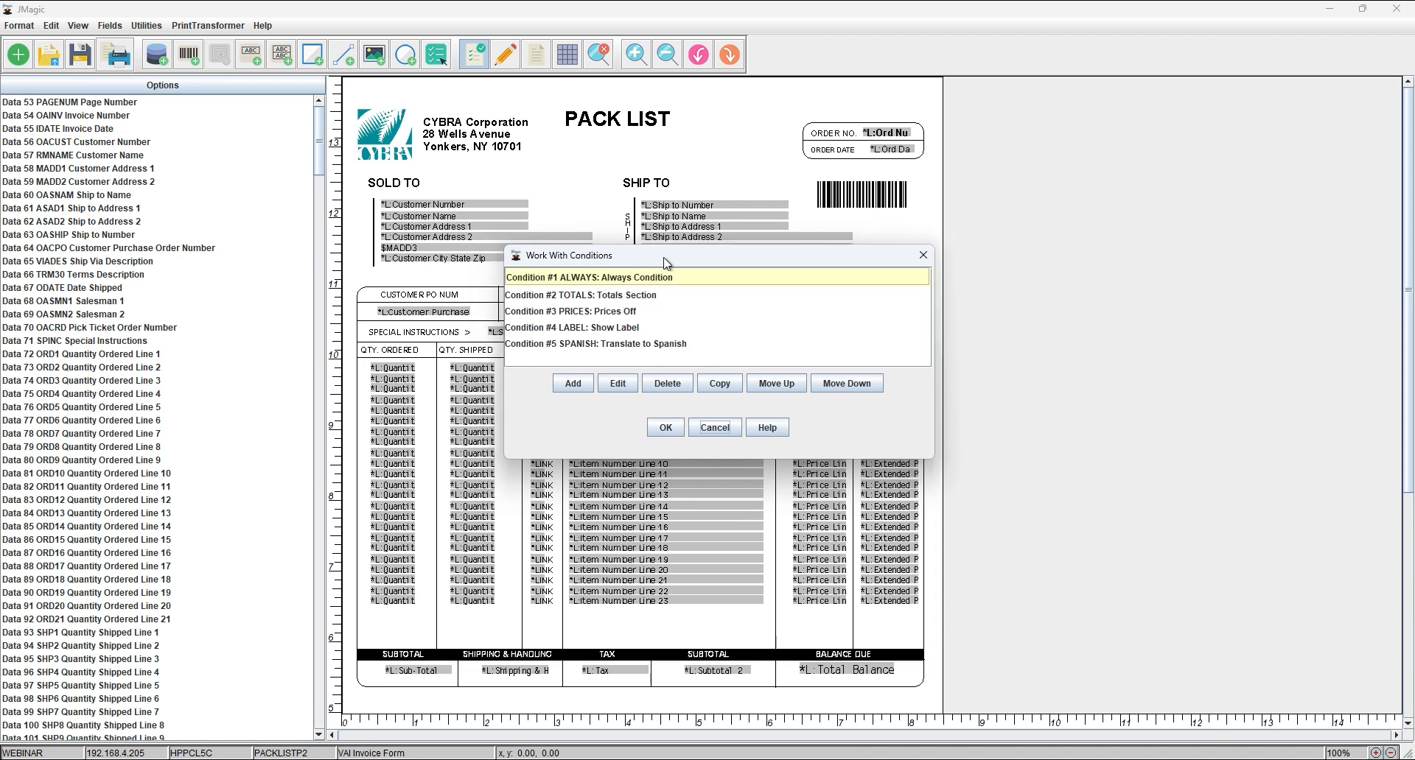
- Open the SPANISH condition for editing and review its test on the OACUST customer number field
left_click(645, 342)
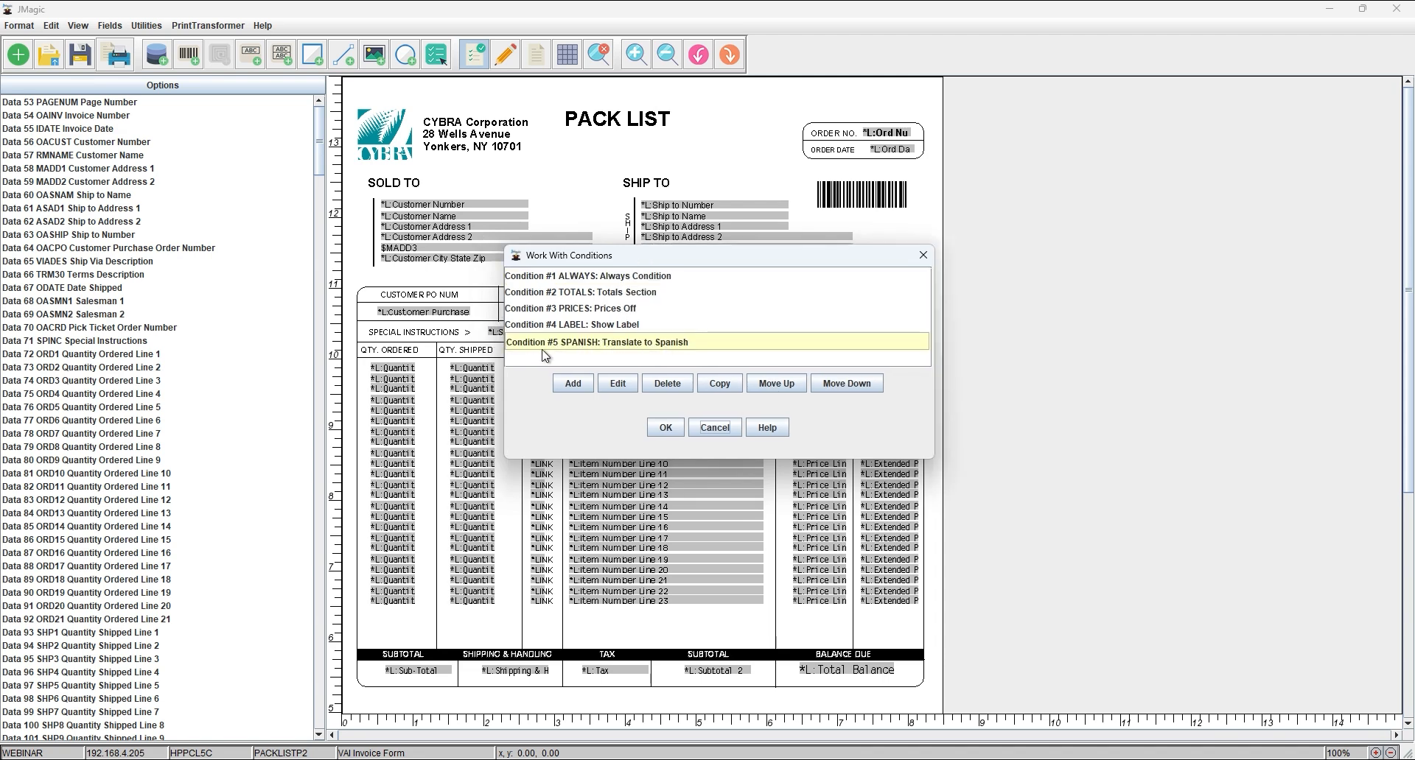
mouse_move(590, 352)
left_click(617, 383)
left_click_drag(691, 204, 716, 190)
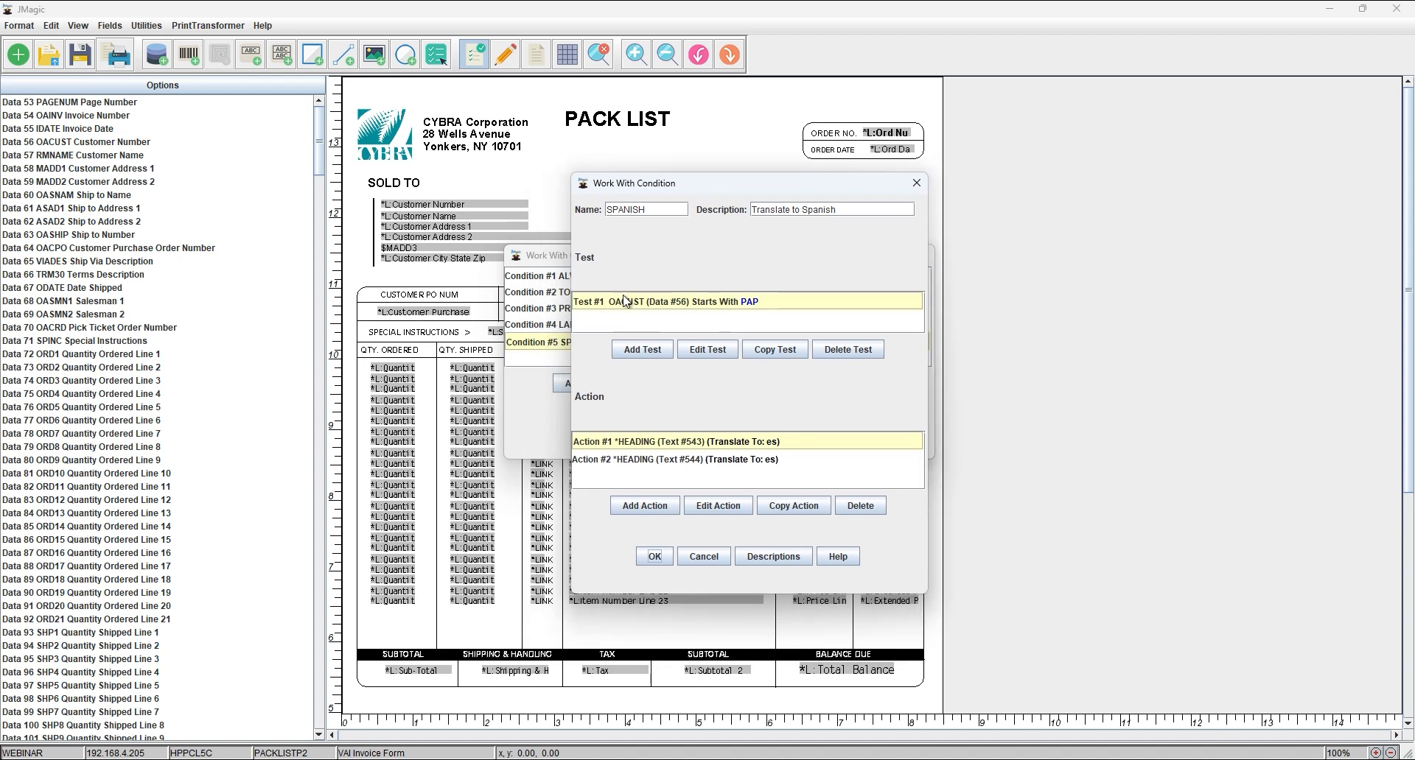
left_click(708, 350)
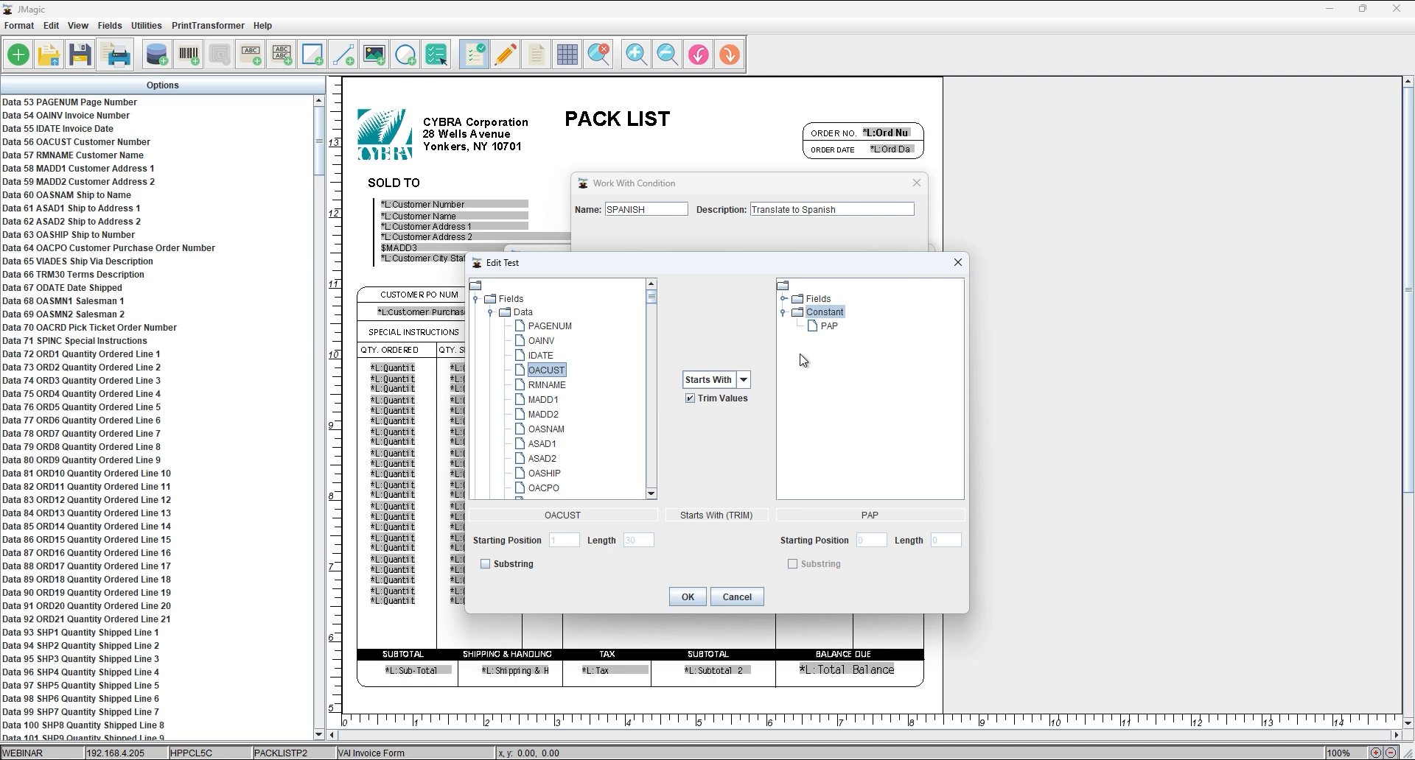
left_click(685, 598)
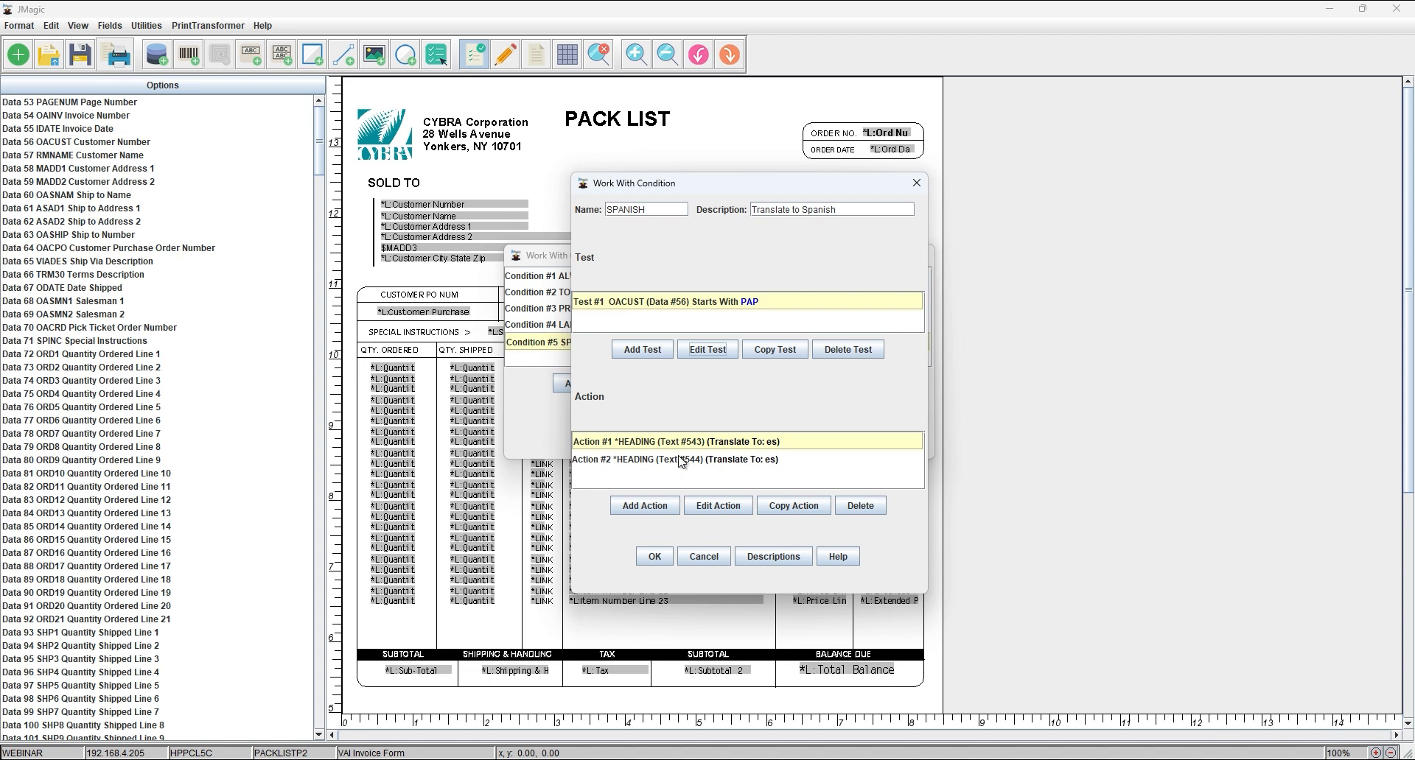
- Start a new action in the SPANISH condition and choose the PACK LIST heading among the text fields as its object
left_click(641, 507)
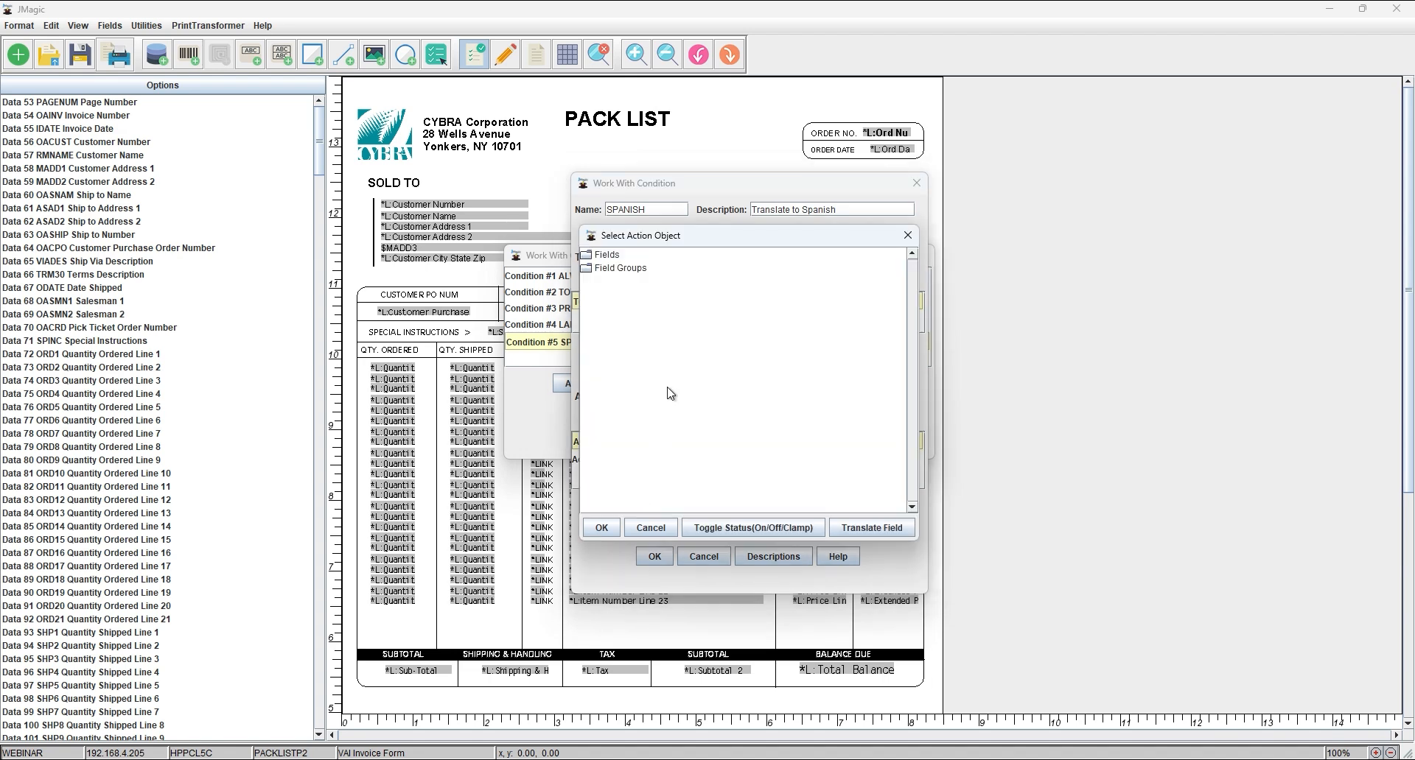
double_click(603, 257)
double_click(618, 281)
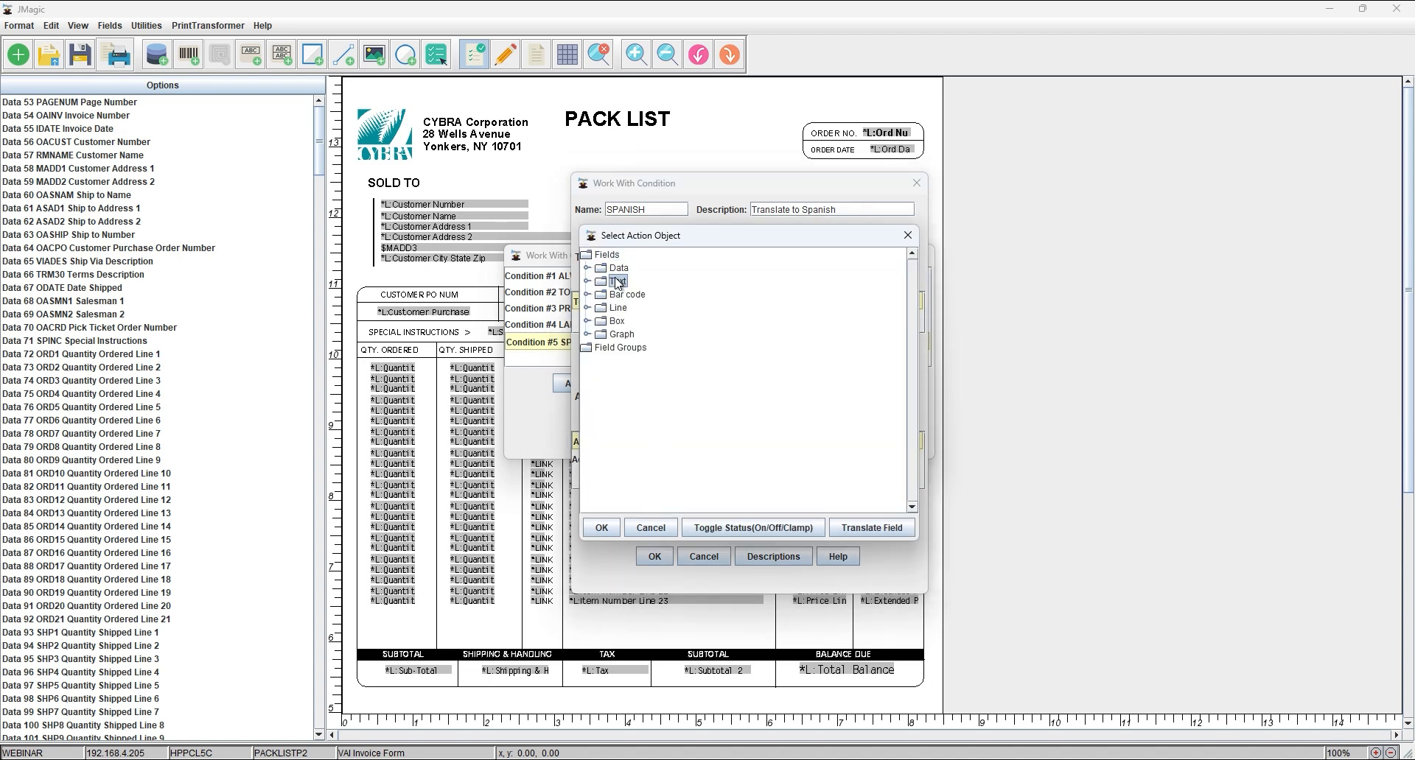
scroll(726, 374, "down", 5)
scroll(726, 374, "down", 3)
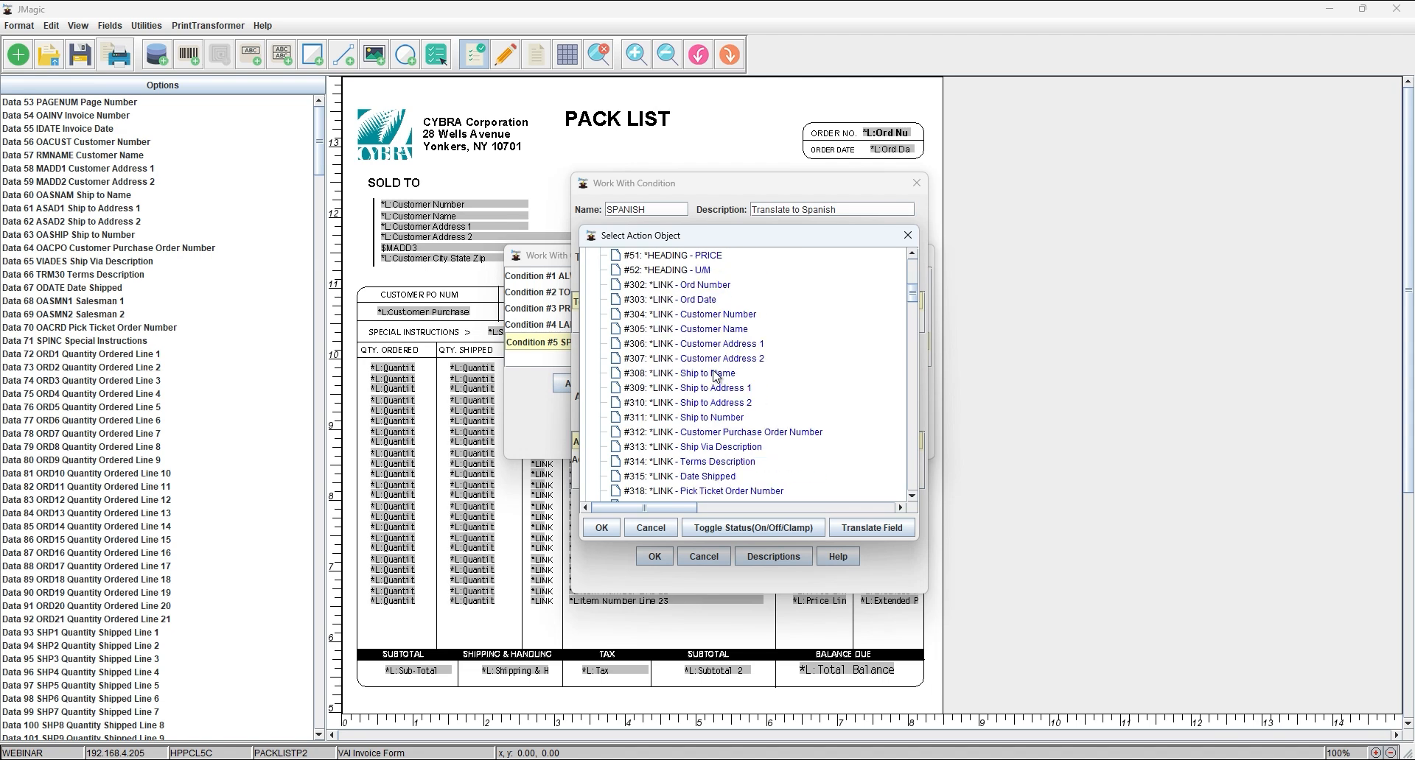
scroll(729, 372, "up", 10)
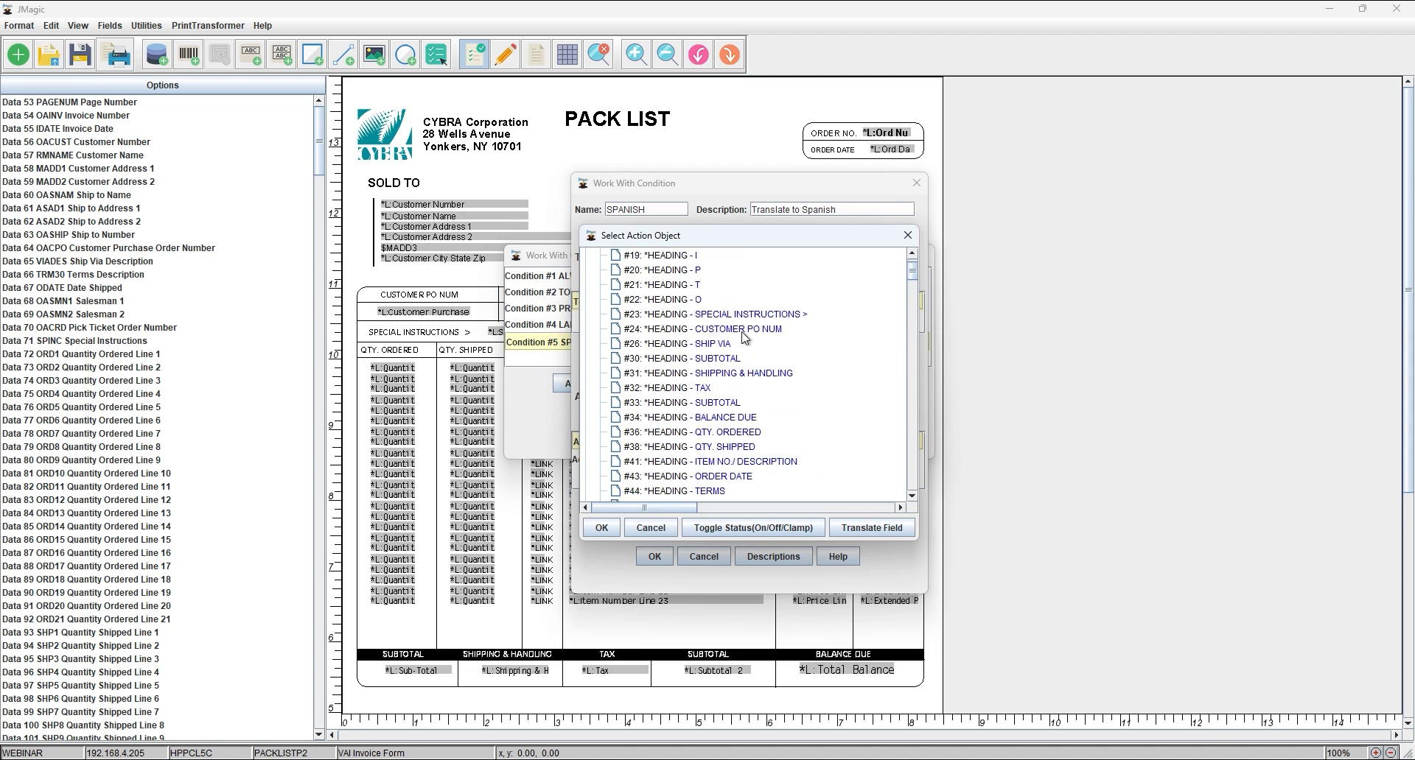
scroll(741, 335, "down", 4)
scroll(743, 336, "down", 10)
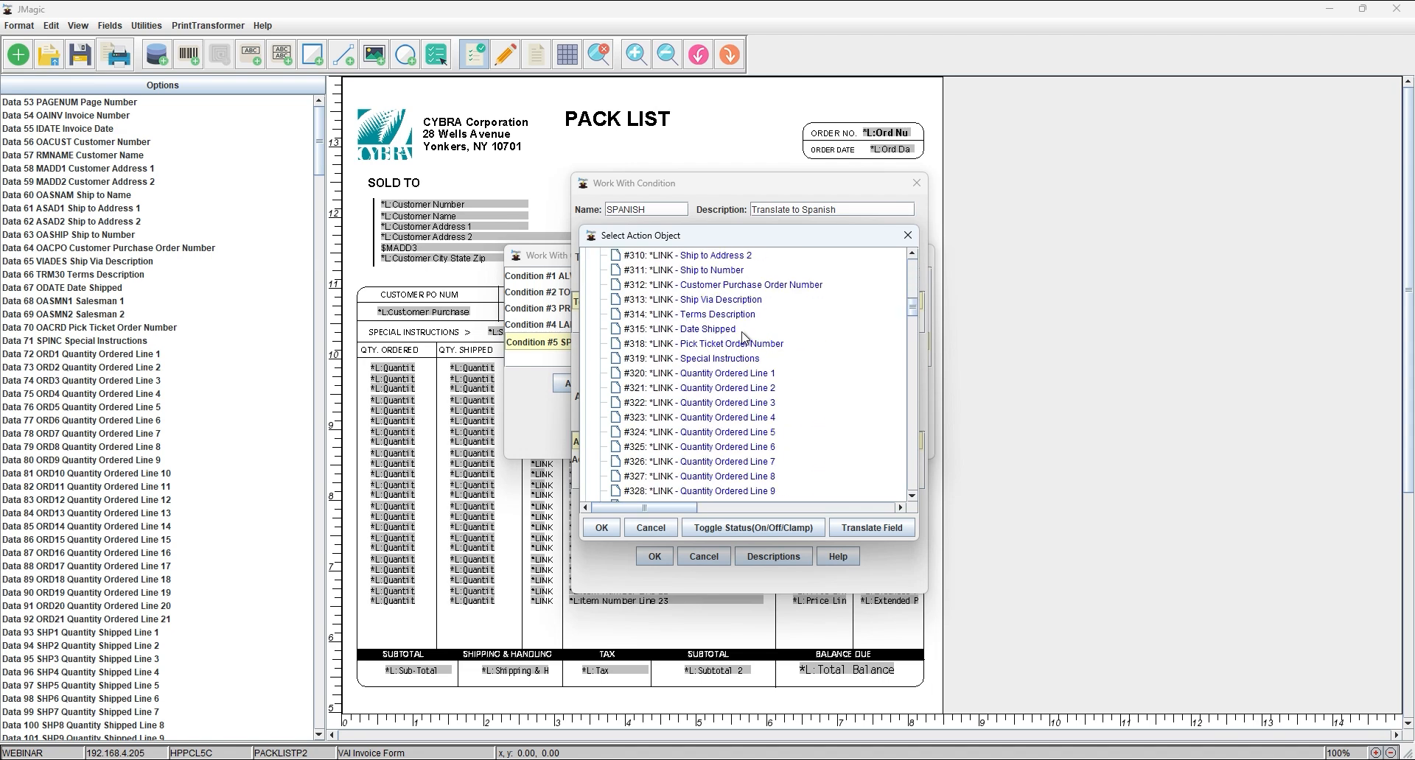
scroll(743, 336, "down", 12)
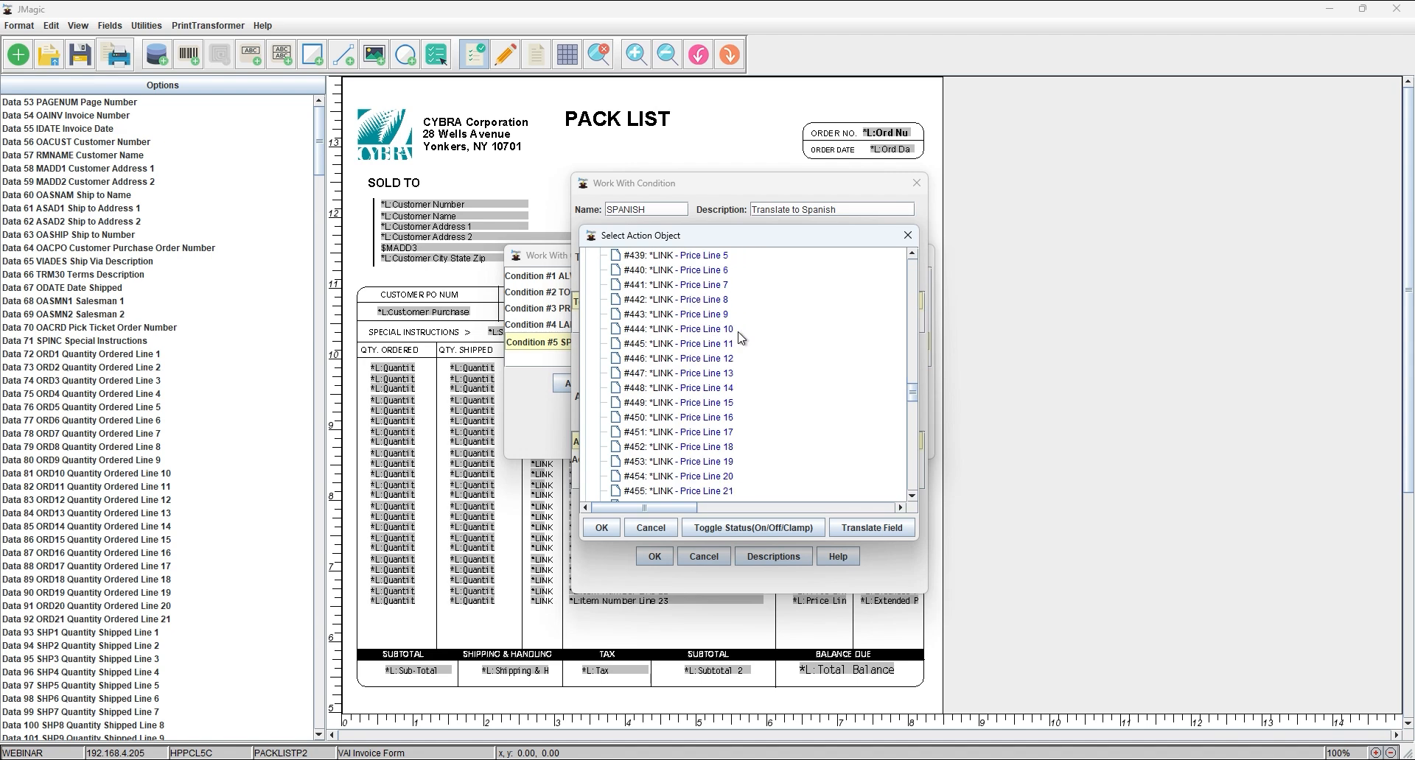
scroll(741, 336, "down", 10)
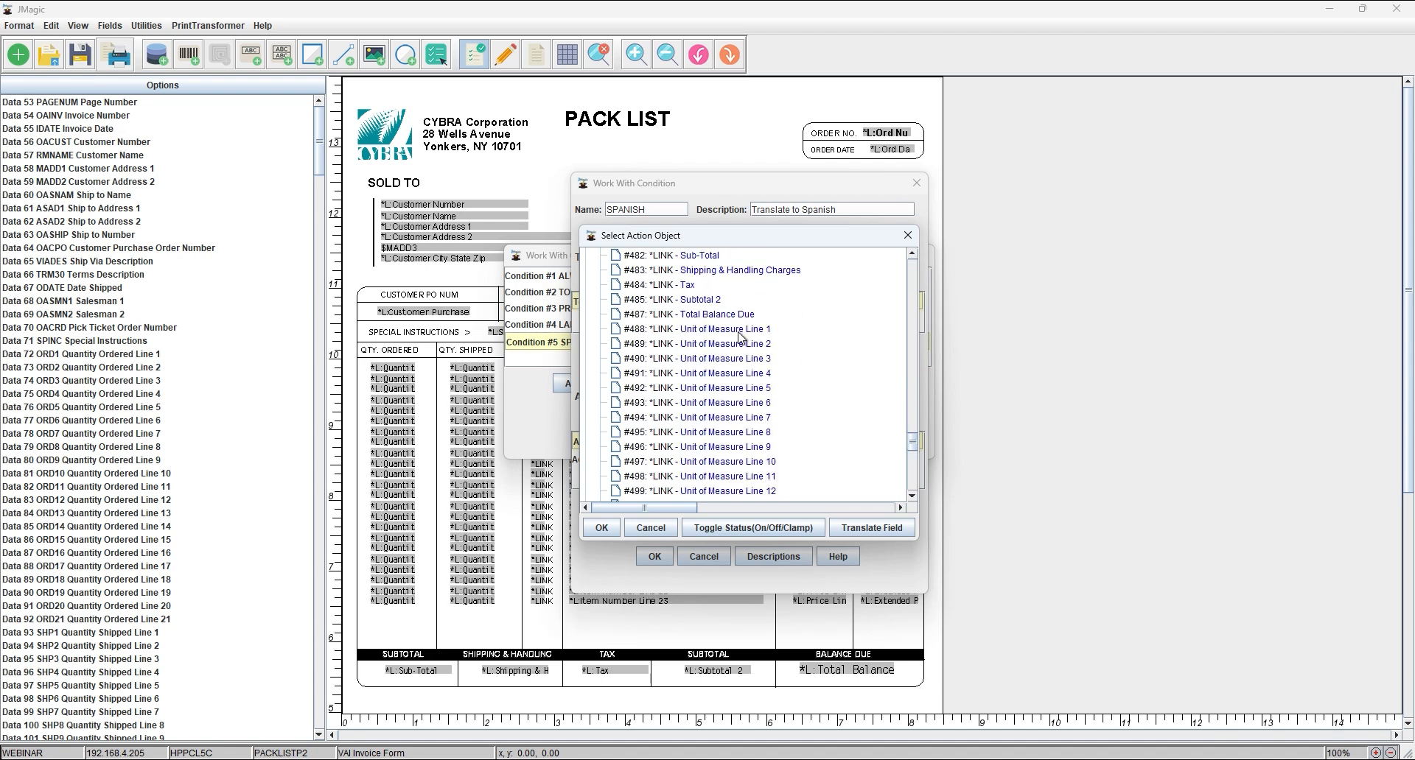
scroll(739, 336, "down", 2)
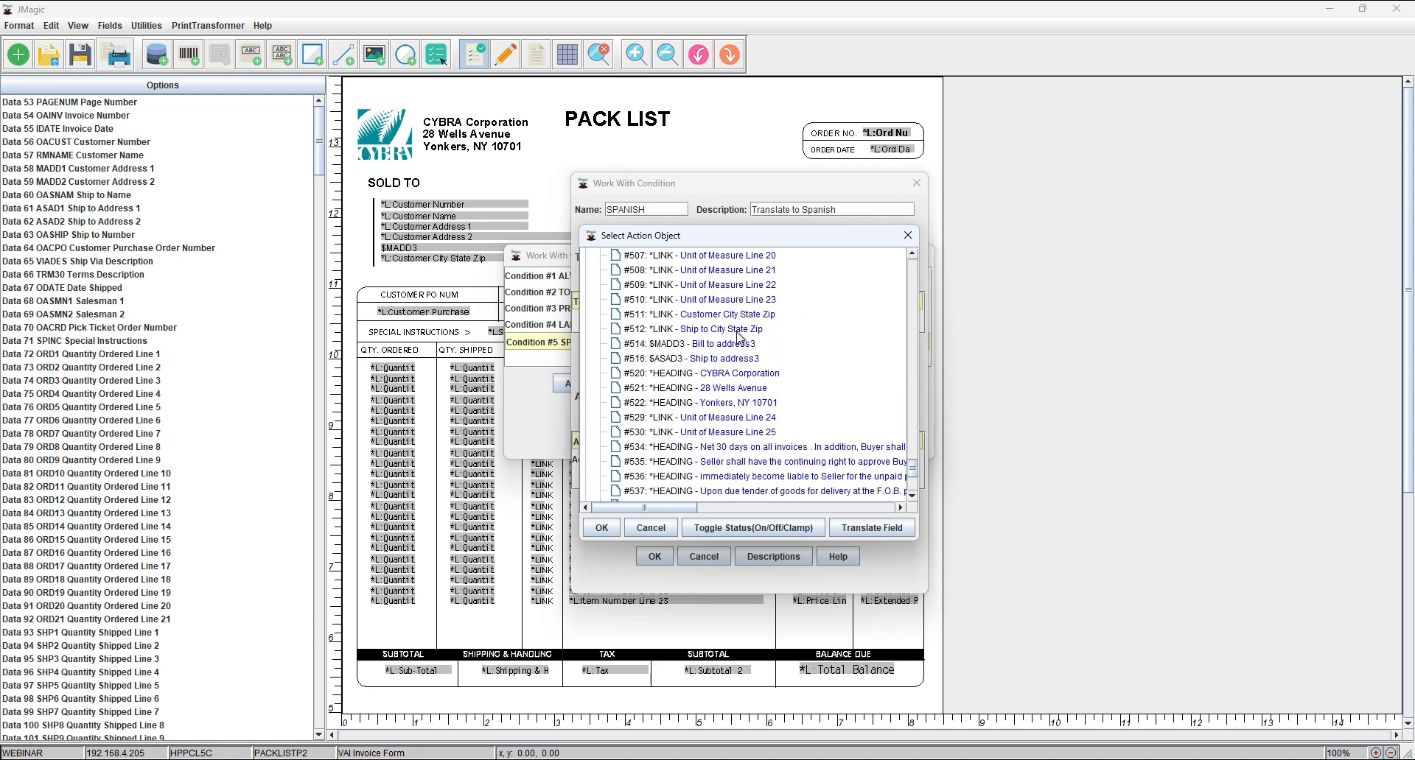
scroll(739, 337, "down", 3)
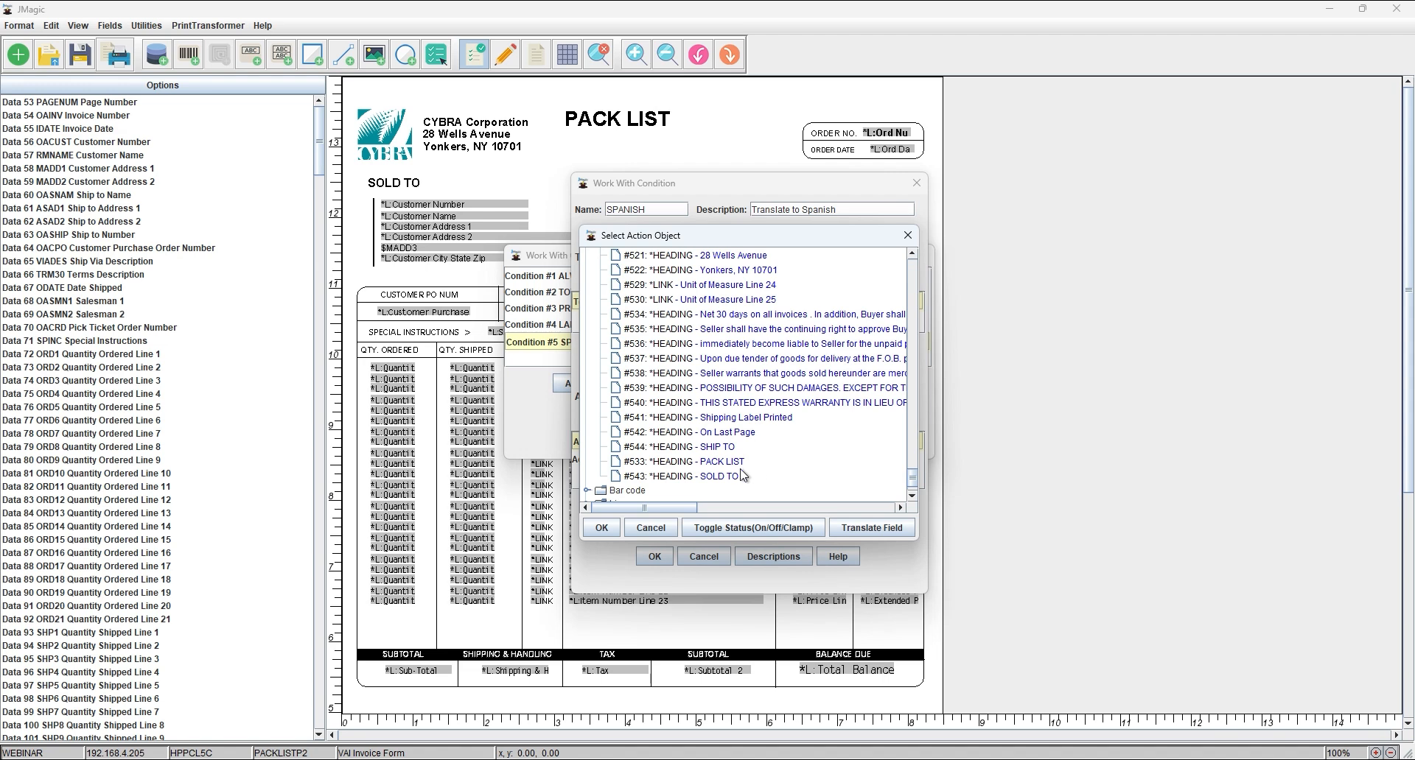
left_click(712, 464)
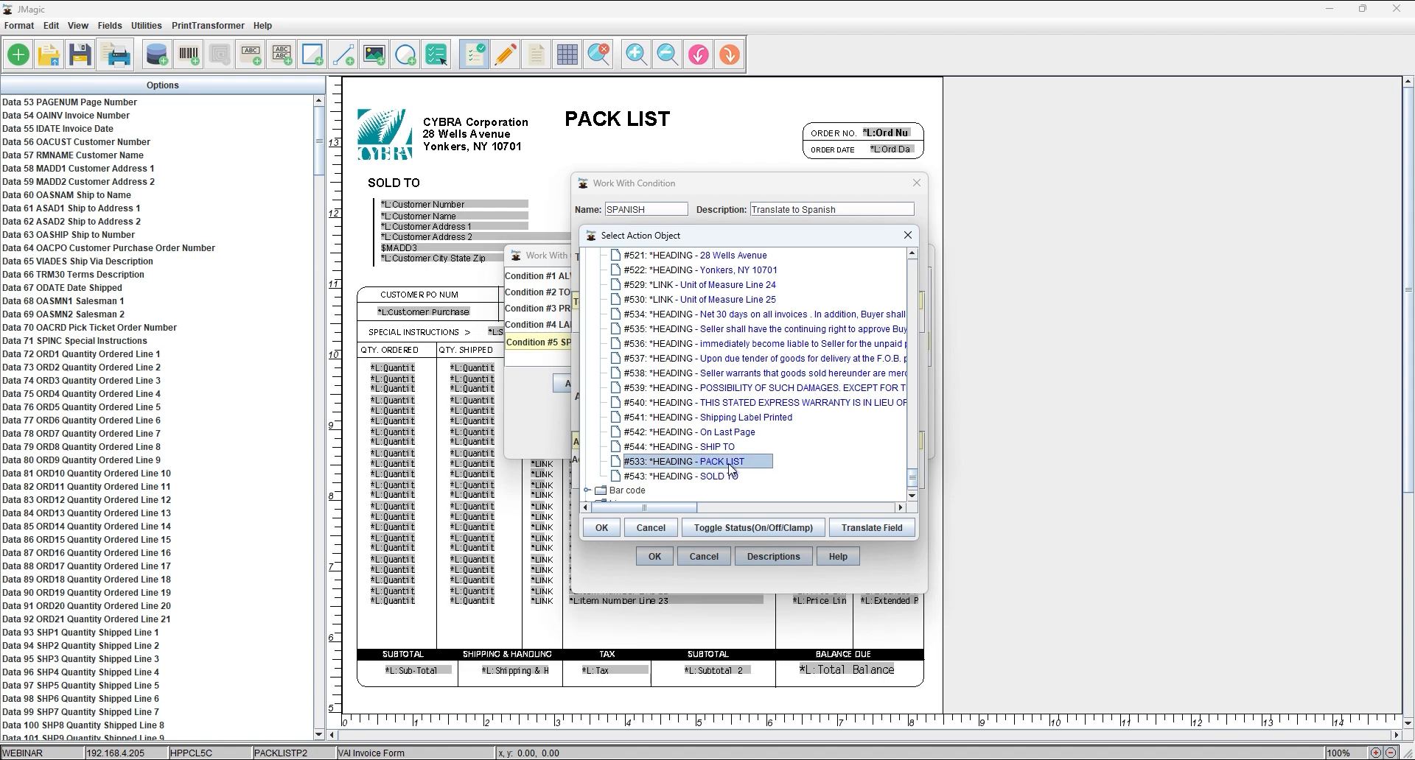
- Set the PACK LIST heading's action to translate to Spanish, and save the action and the conditions
left_click(877, 529)
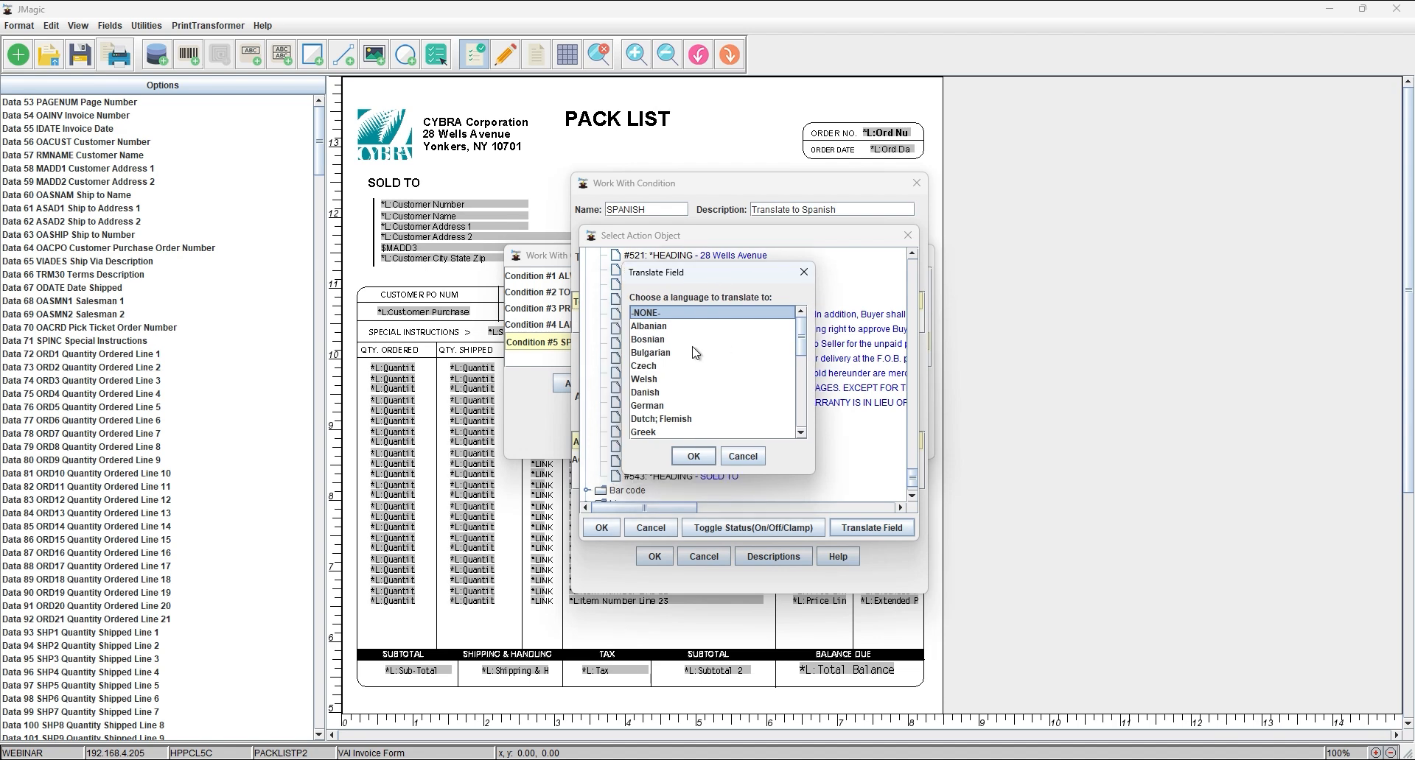
scroll(695, 354, "down", 1)
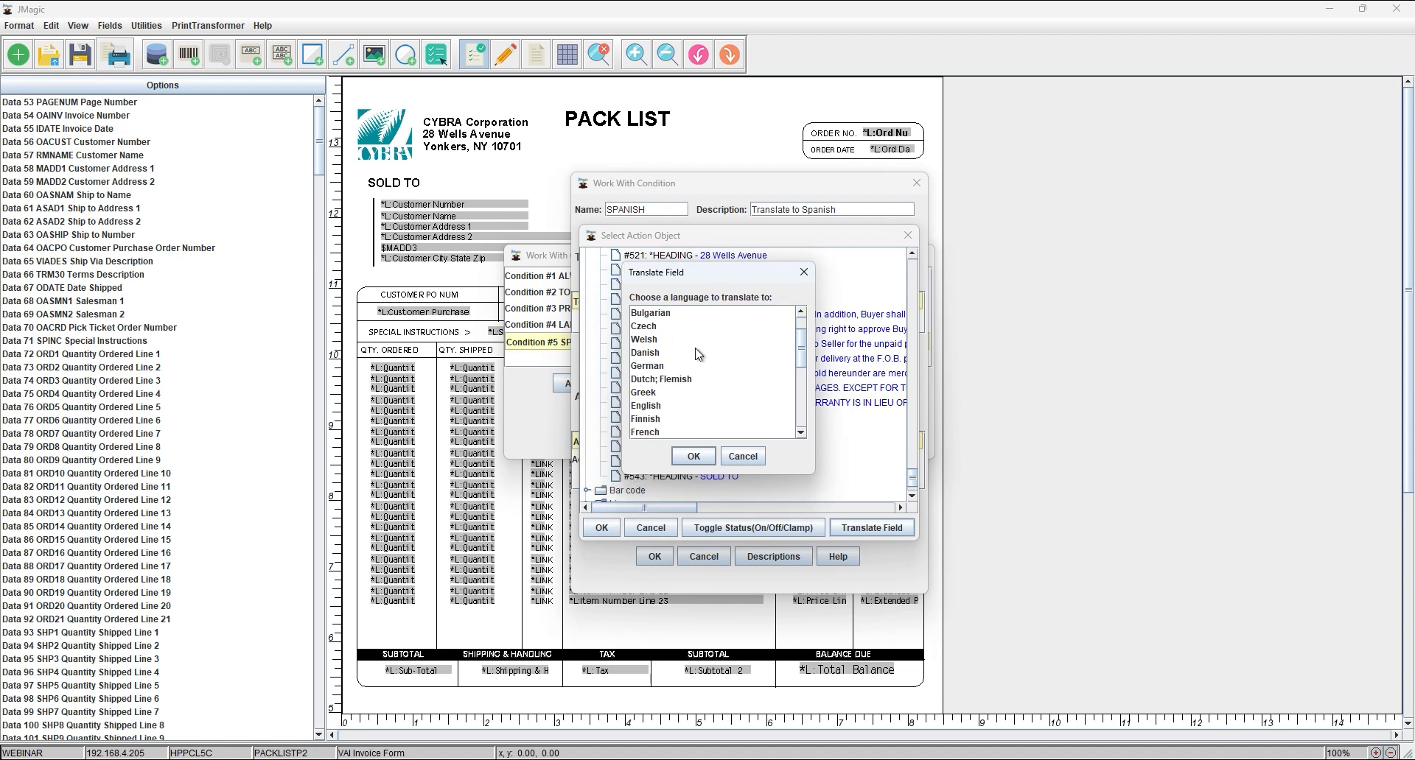
scroll(698, 354, "down", 4)
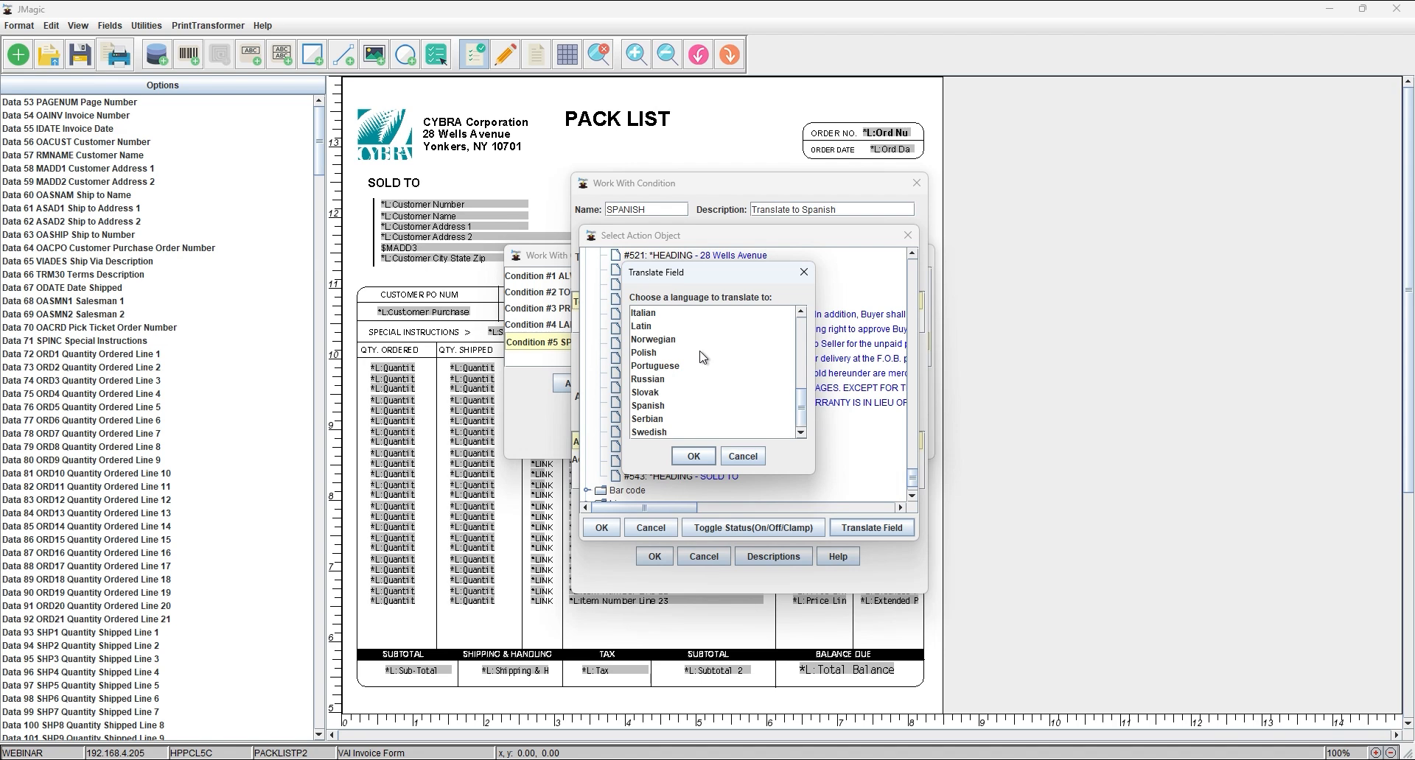
left_click(649, 407)
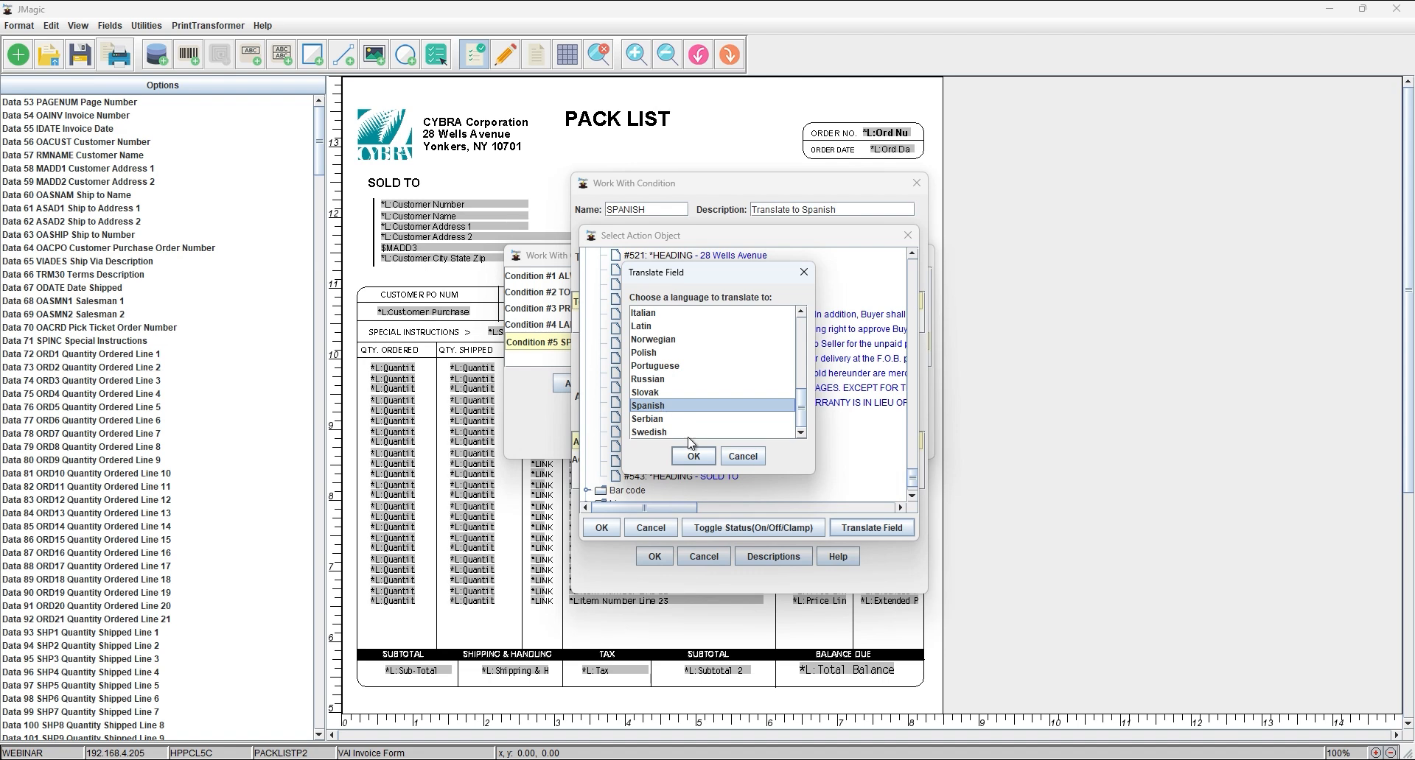
left_click(695, 458)
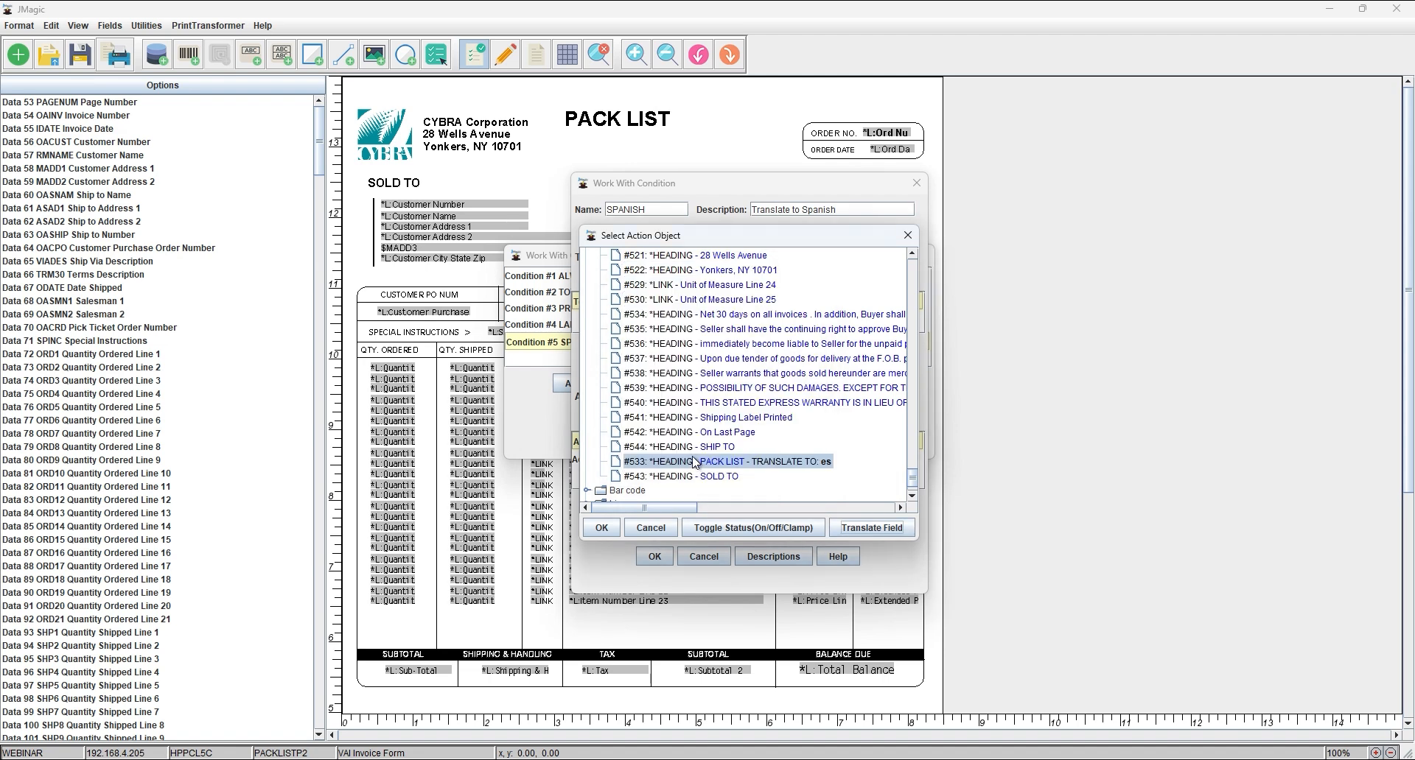
left_click(604, 527)
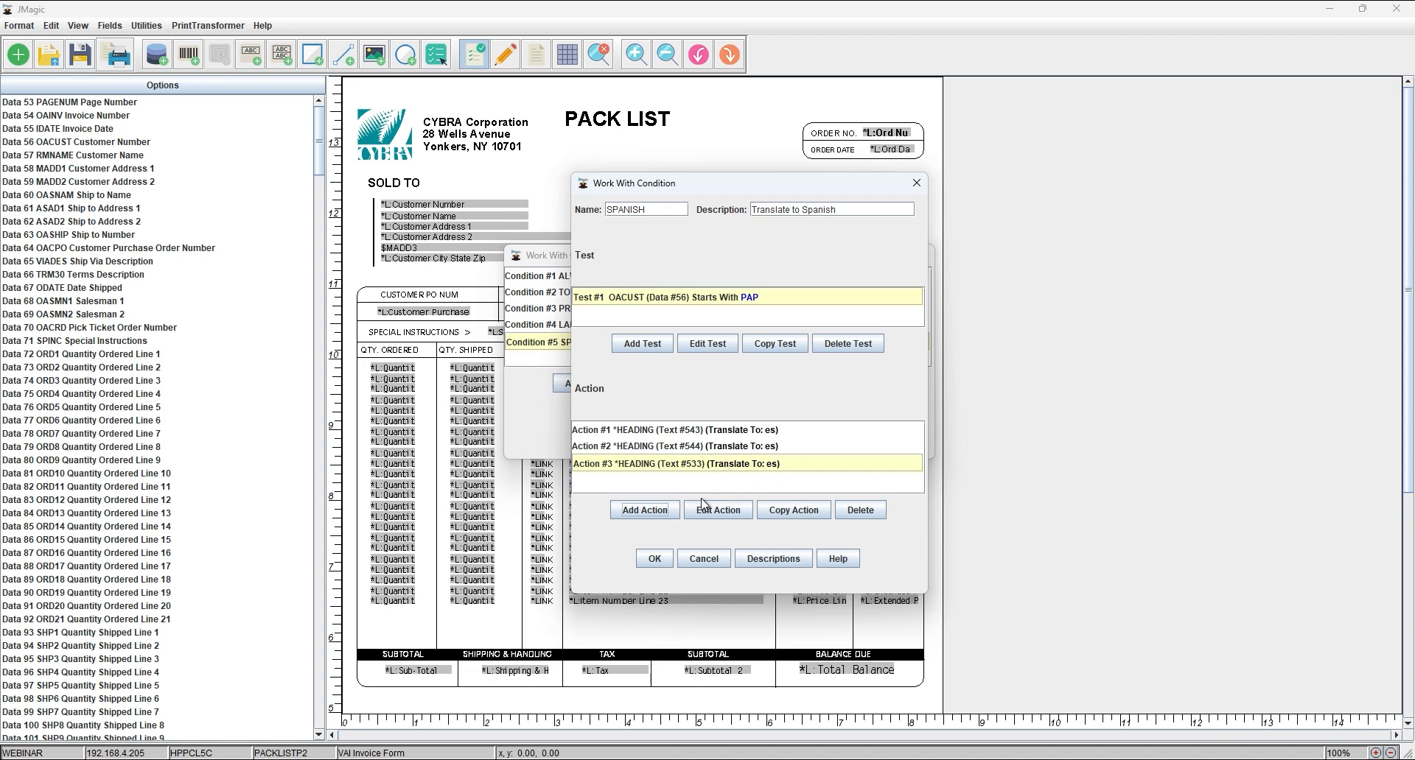
left_click(658, 560)
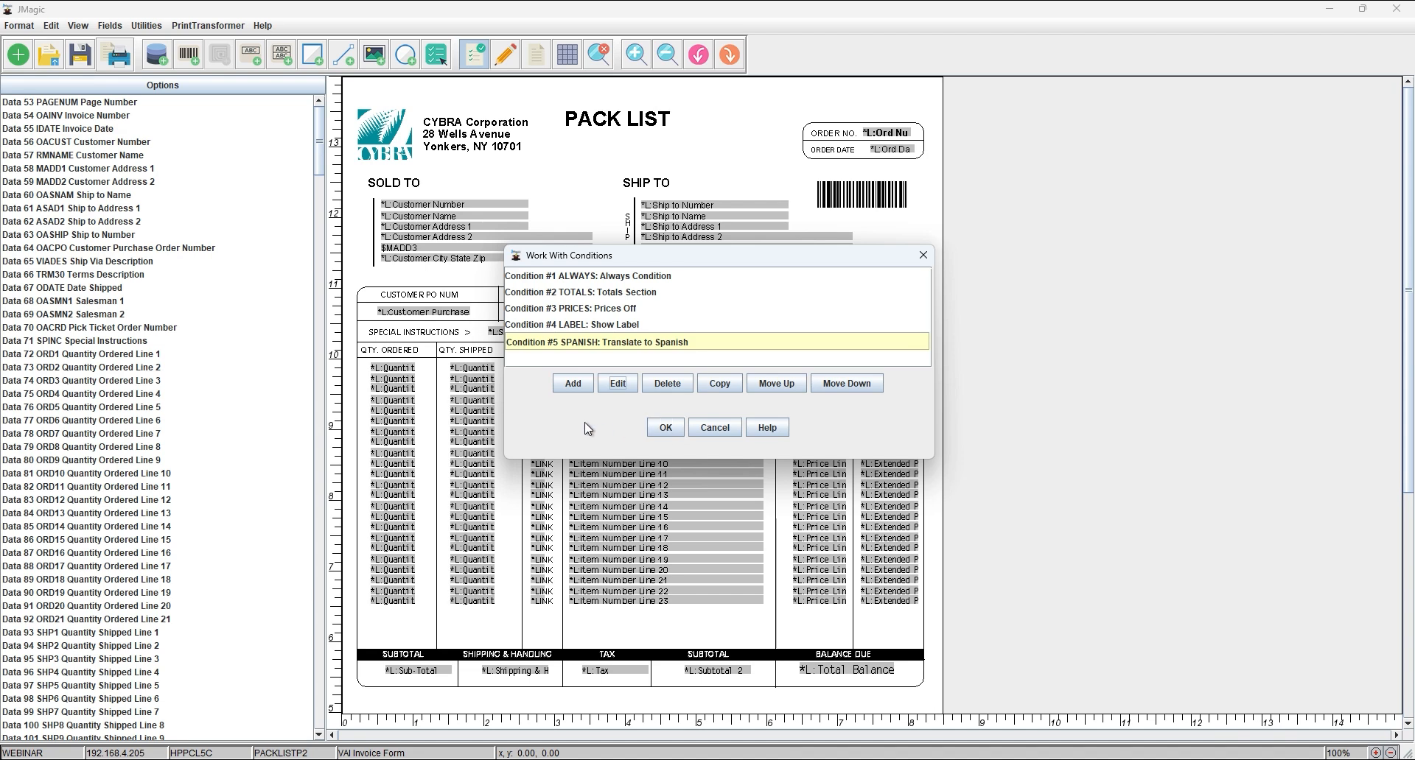
left_click(666, 429)
left_click(665, 428)
- Check the Spanish translation of PACK LIST in the PrintTransformer translations, and close the window
left_click(208, 25)
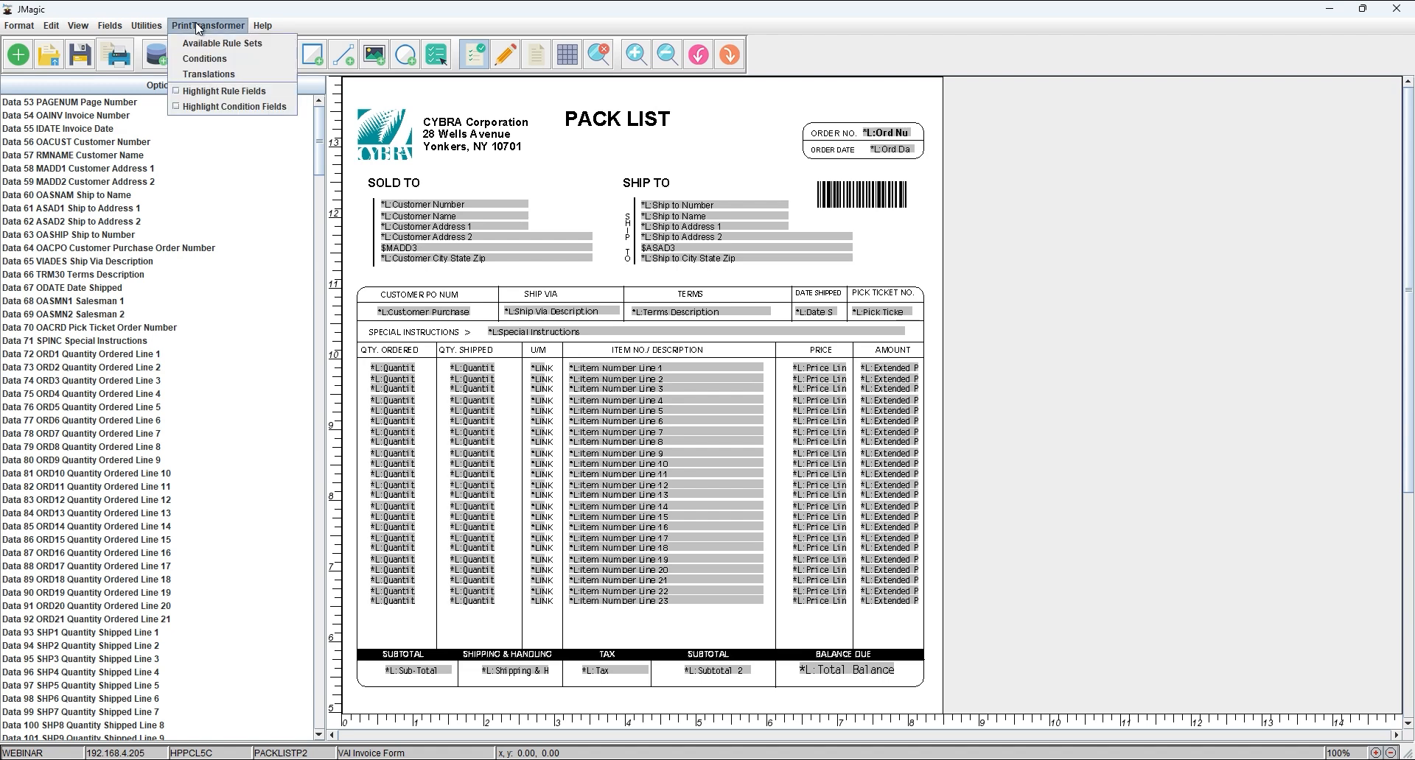
left_click(212, 74)
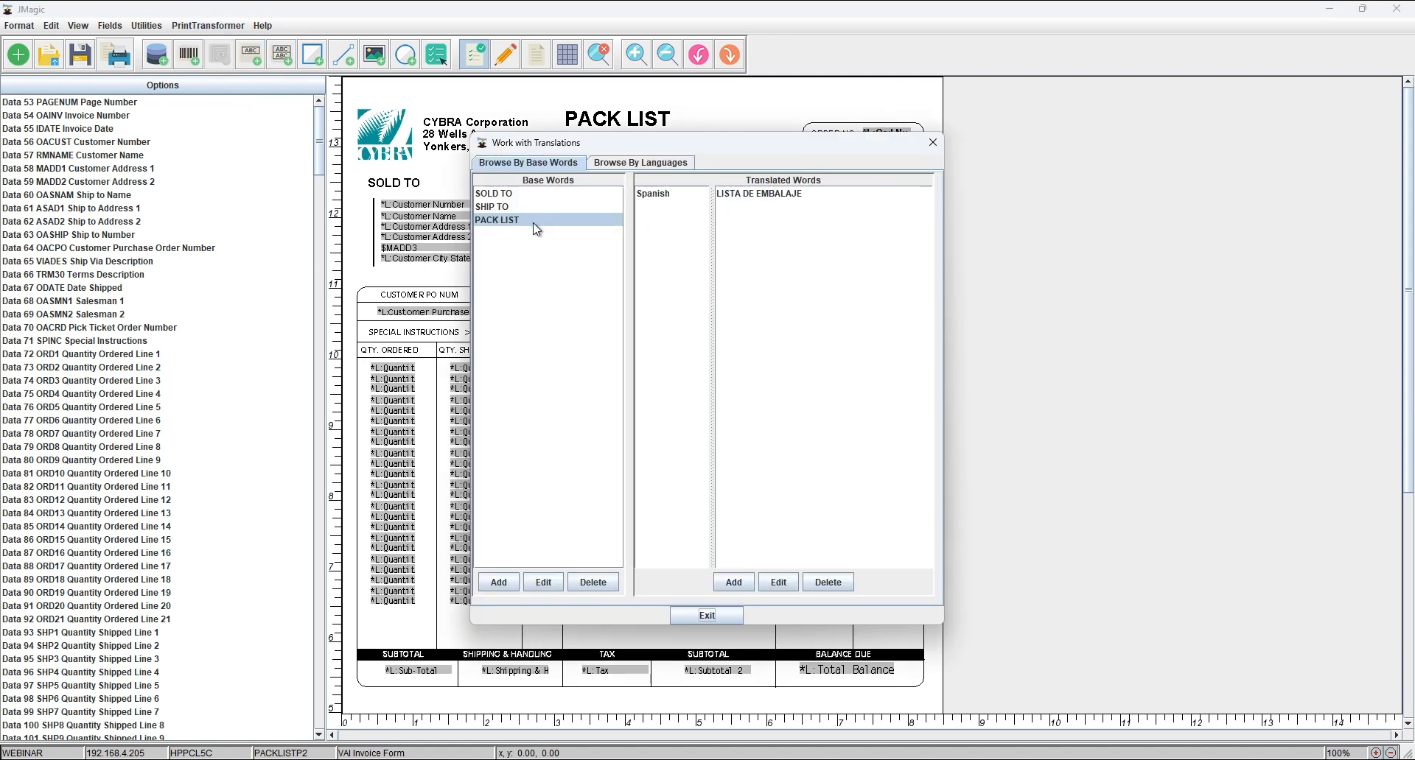
left_click(932, 142)
- Switch to the MarkMagic terminal session and list the spooled files with the wrksplf command
left_click(547, 759)
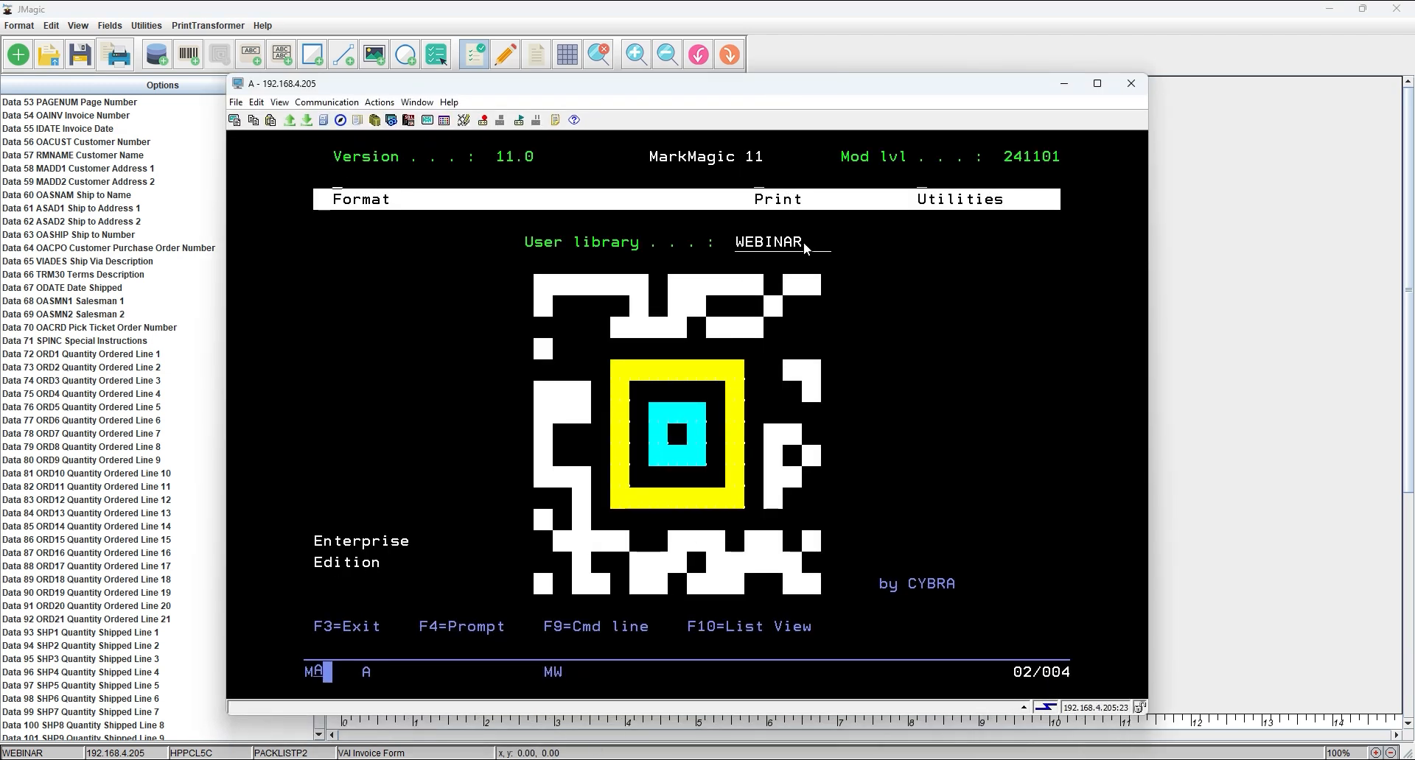
key("F9")
type("wrksplf")
key("Return")
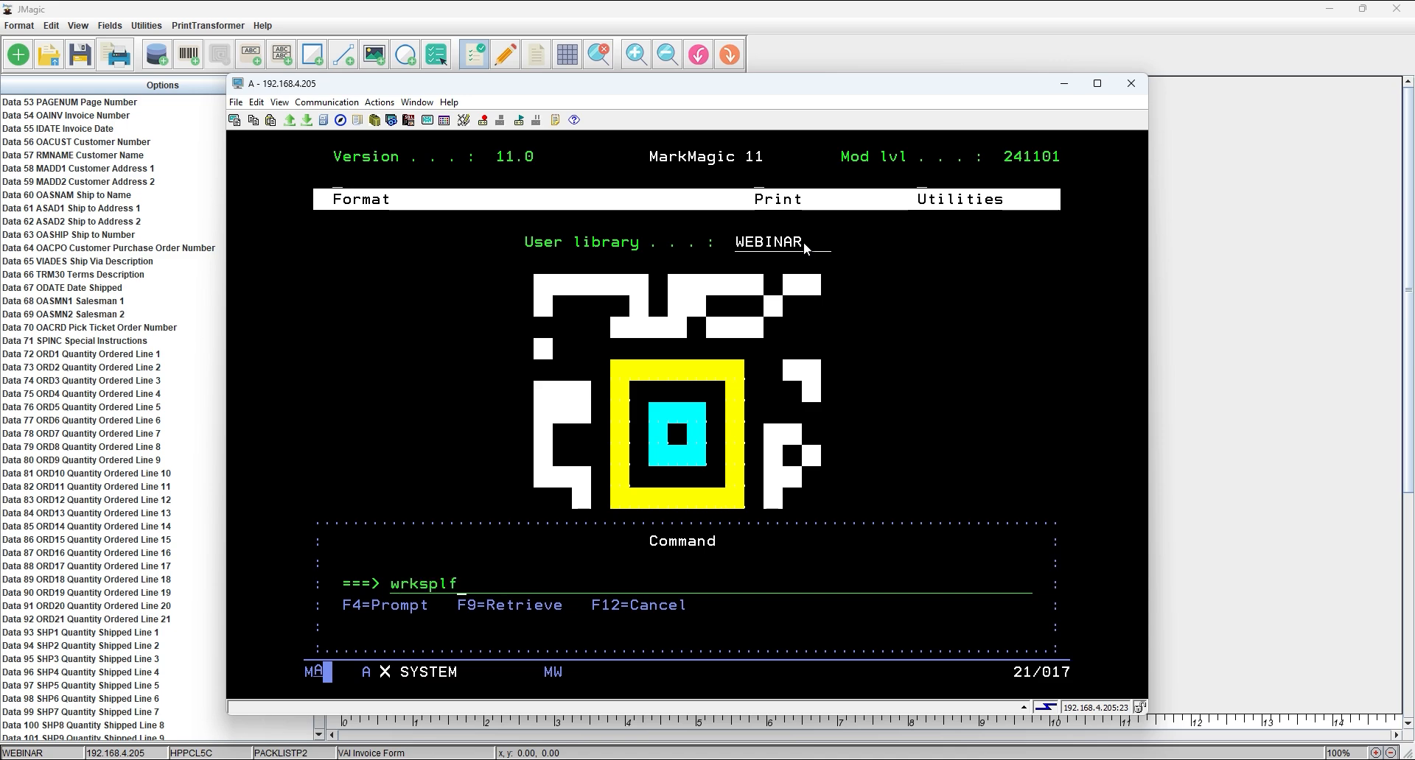
- Open the attributes of the VAIINV spooled file and examine its file name, job details and spooled file number
key("Page_Down")
key("Page_Down")
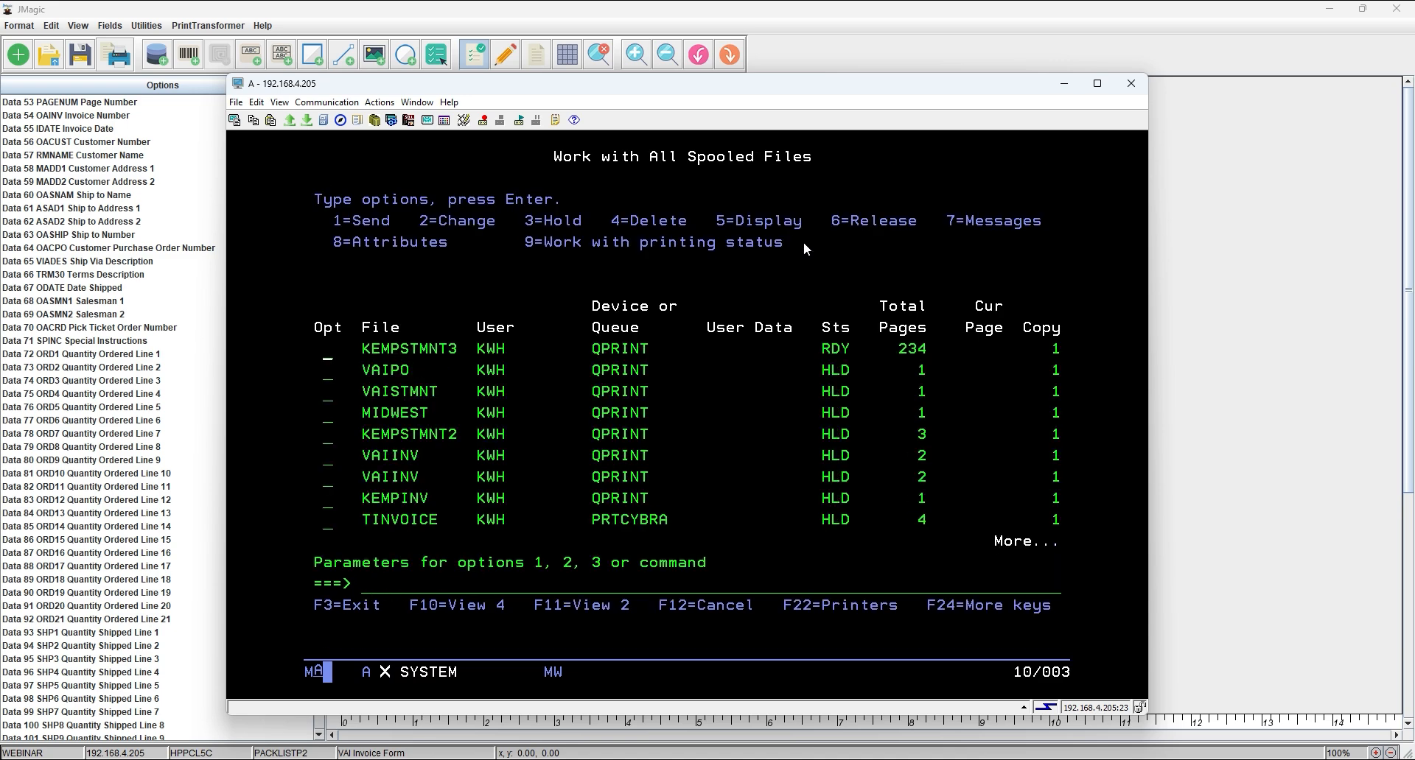
type("2")
key("Return")
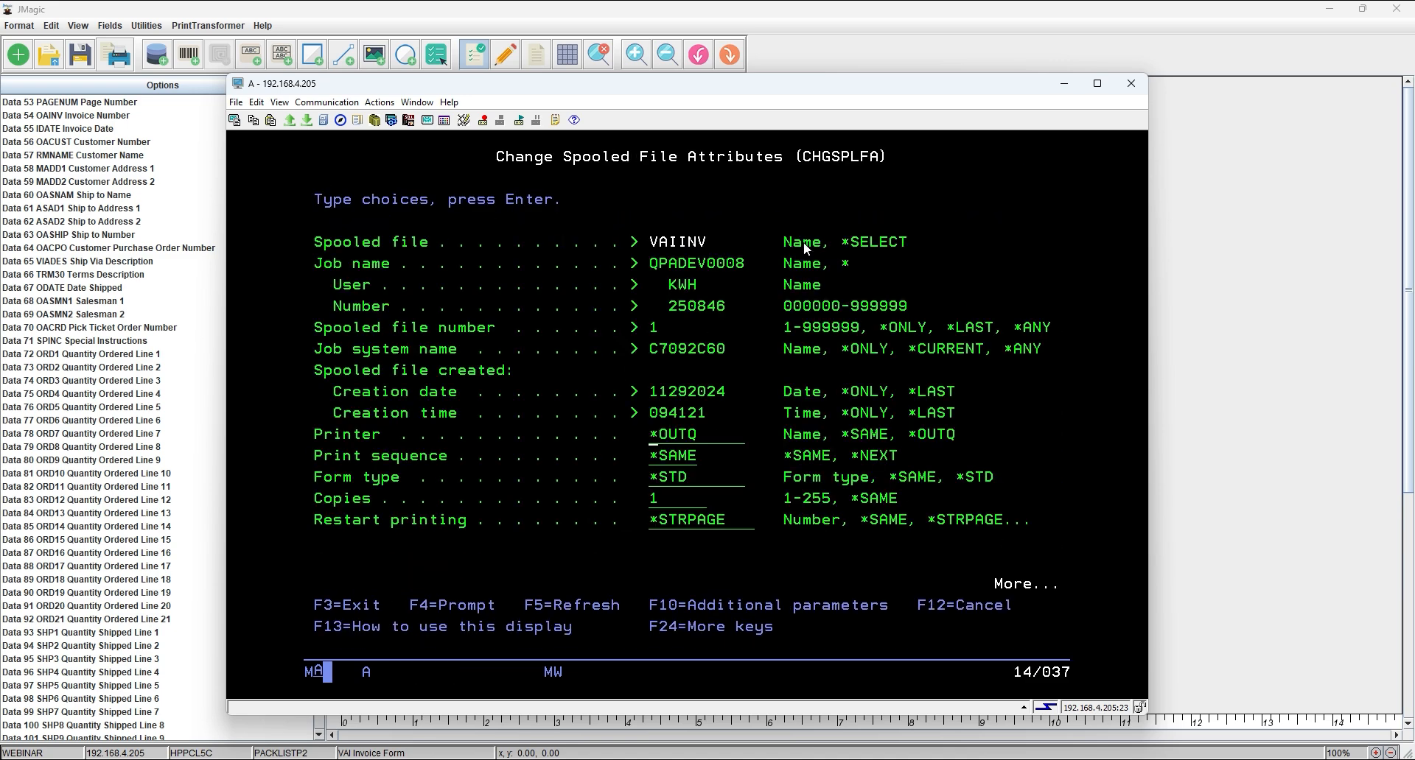
left_click_drag(653, 243, 736, 325)
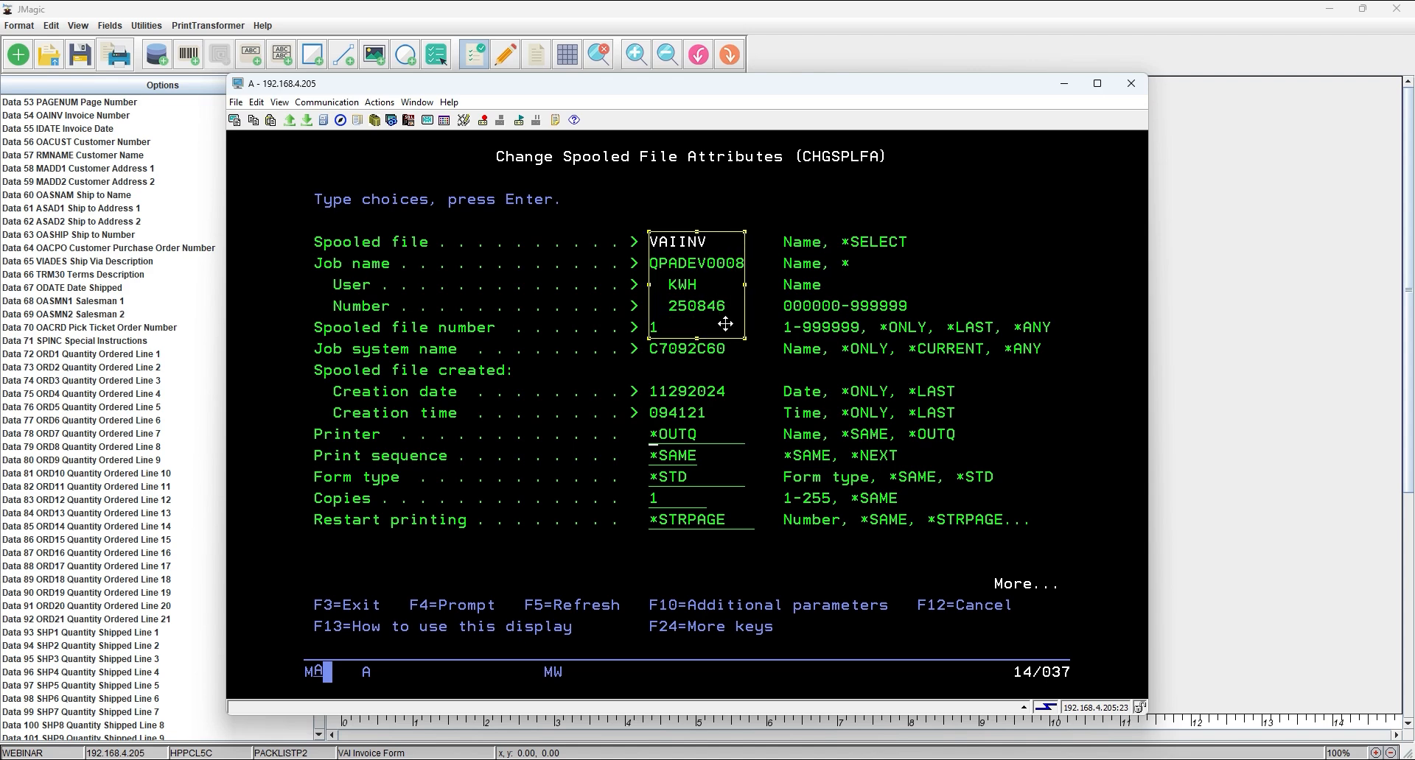
left_click(685, 325)
left_click(720, 301)
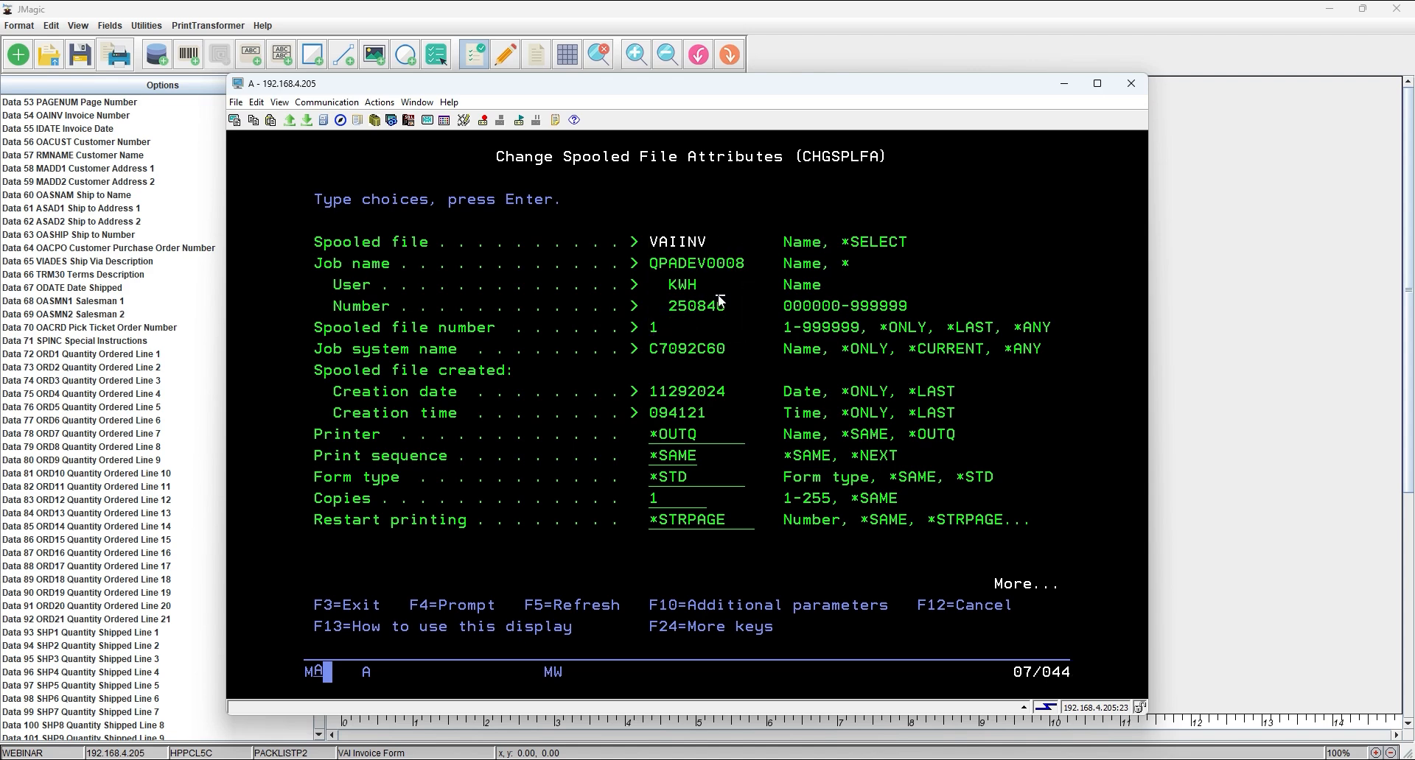
- Leave the attributes and display the contents of the VAIINV spooled file
key("Return")
type("5")
key("Return")
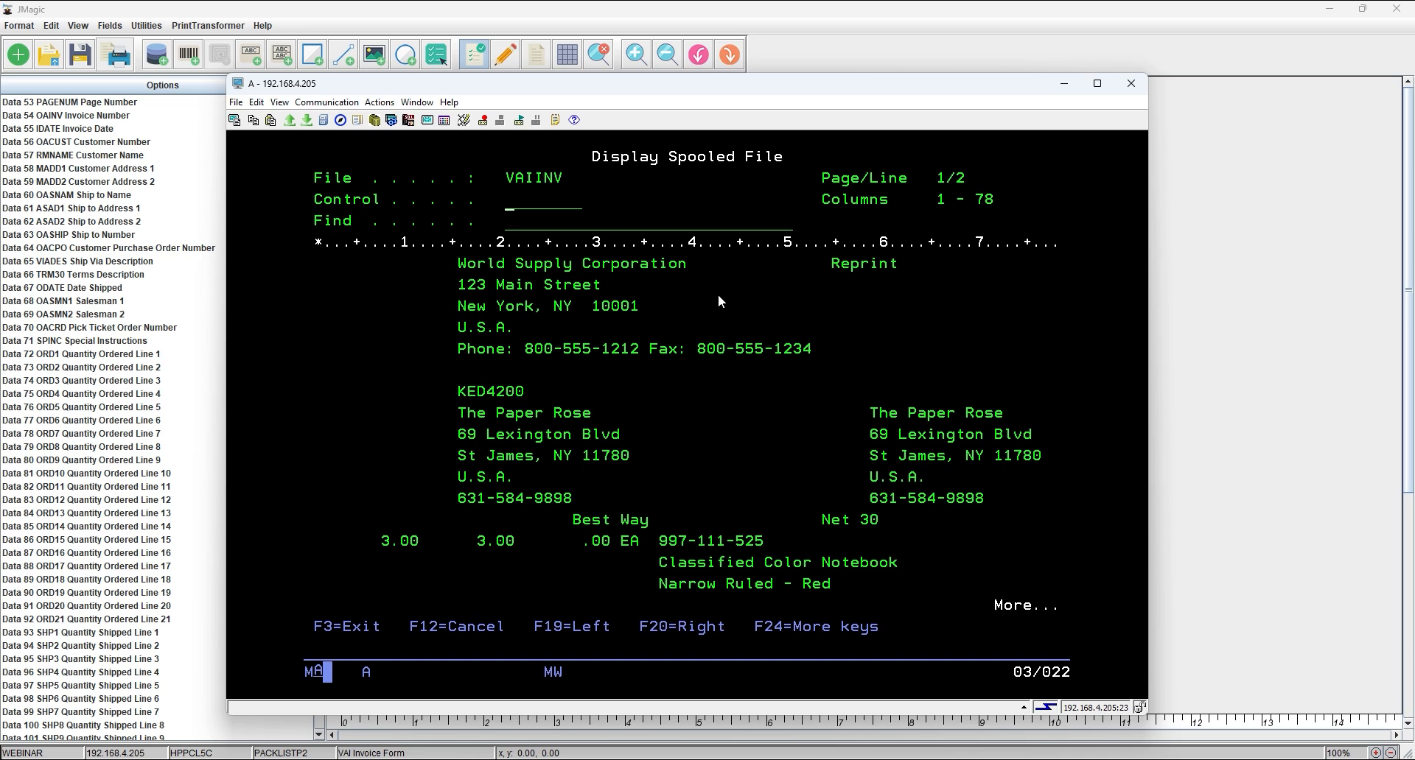
- Check the spooled file's customer number, and print VAIINV from job QPADEV0008, spooled file number 1, with format PACKLISTP2 as a label file
left_click_drag(459, 392, 520, 395)
left_click(541, 395)
left_click(515, 396)
key("Return")
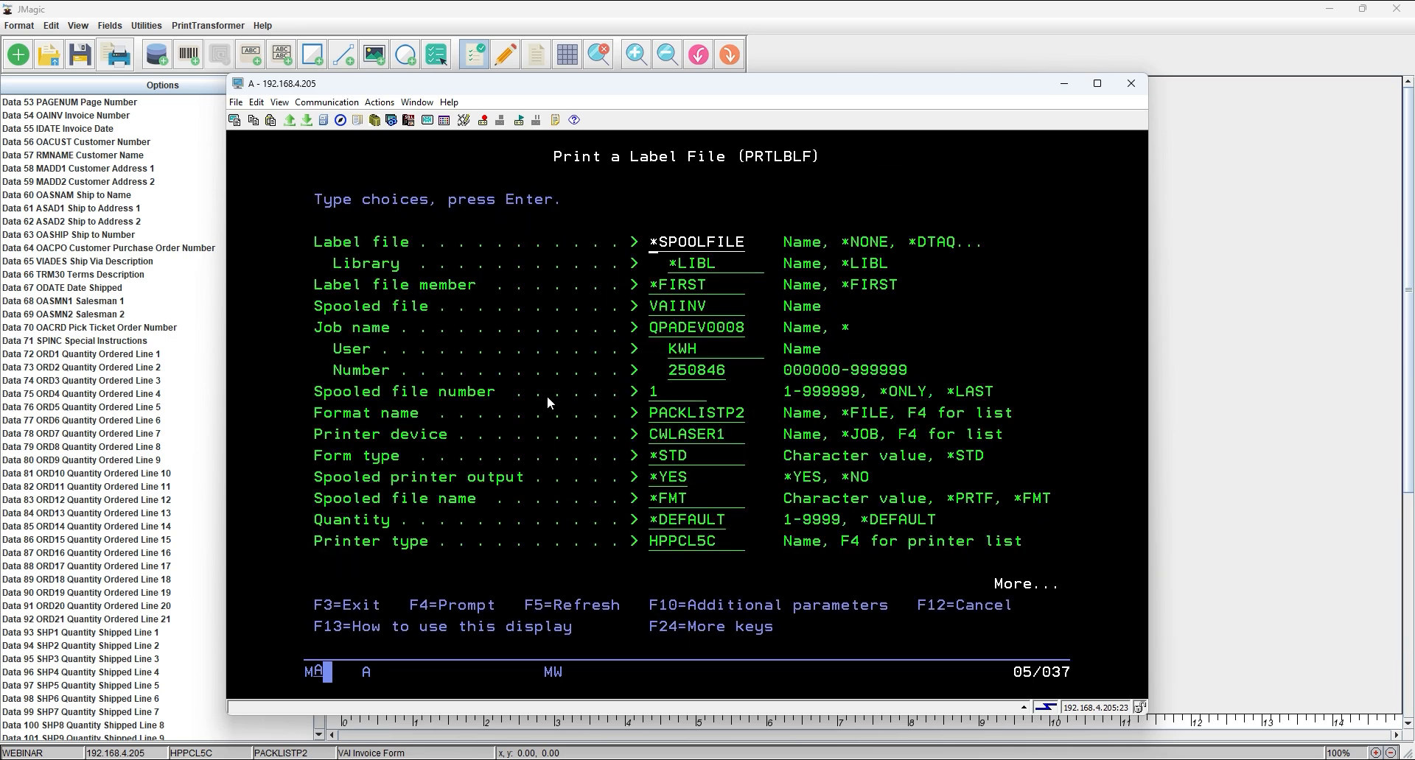
key("Return")
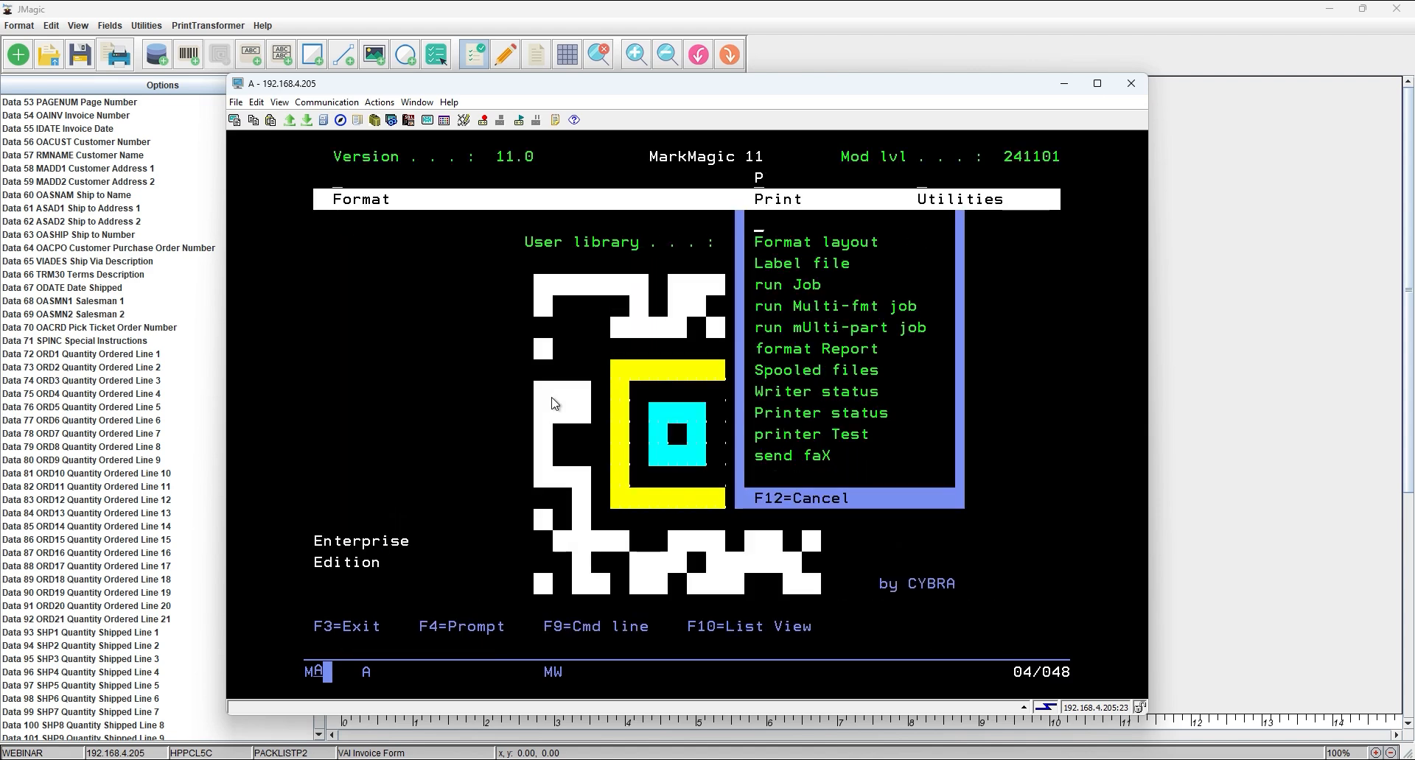
- Open PackList.pdf from the output folder and examine the headings, line items and shipping label on both pages
left_click(350, 722)
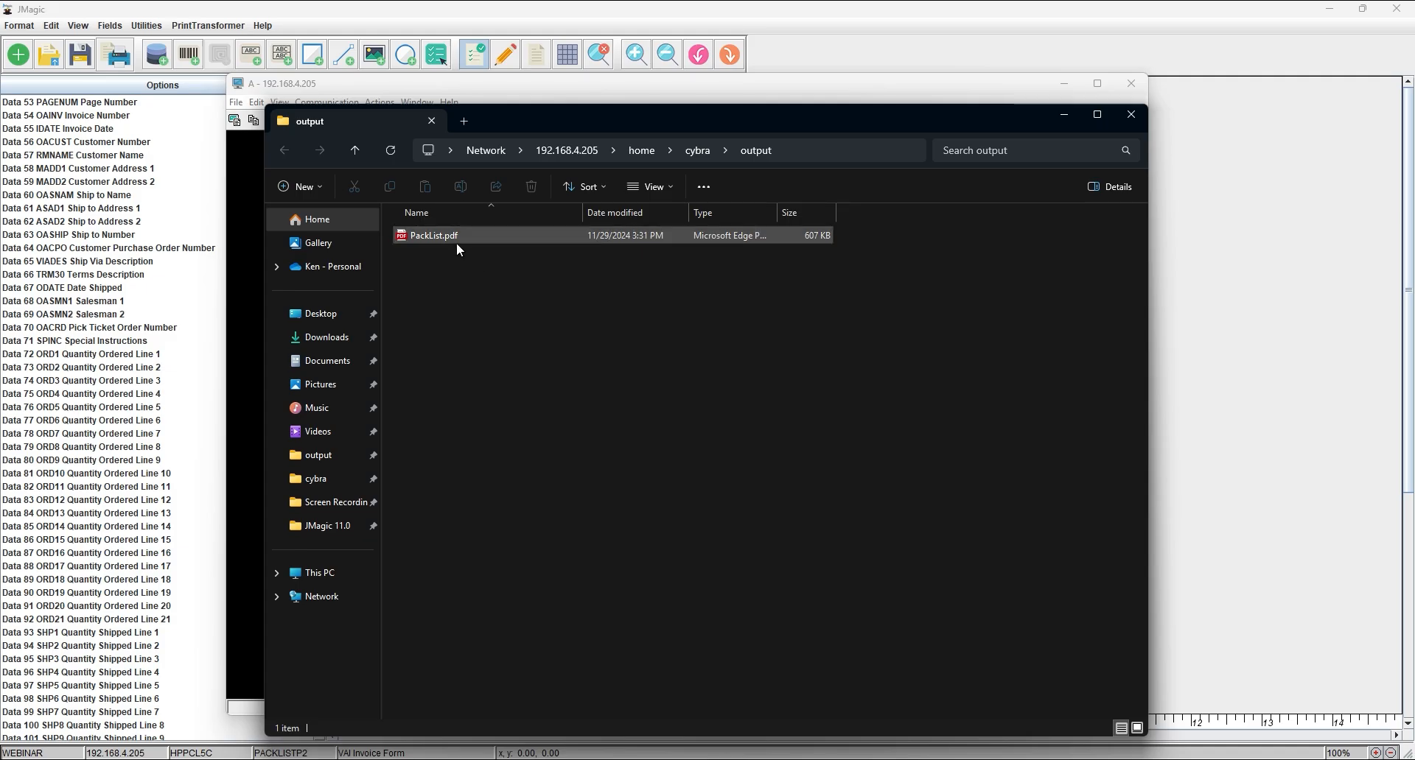
double_click(441, 237)
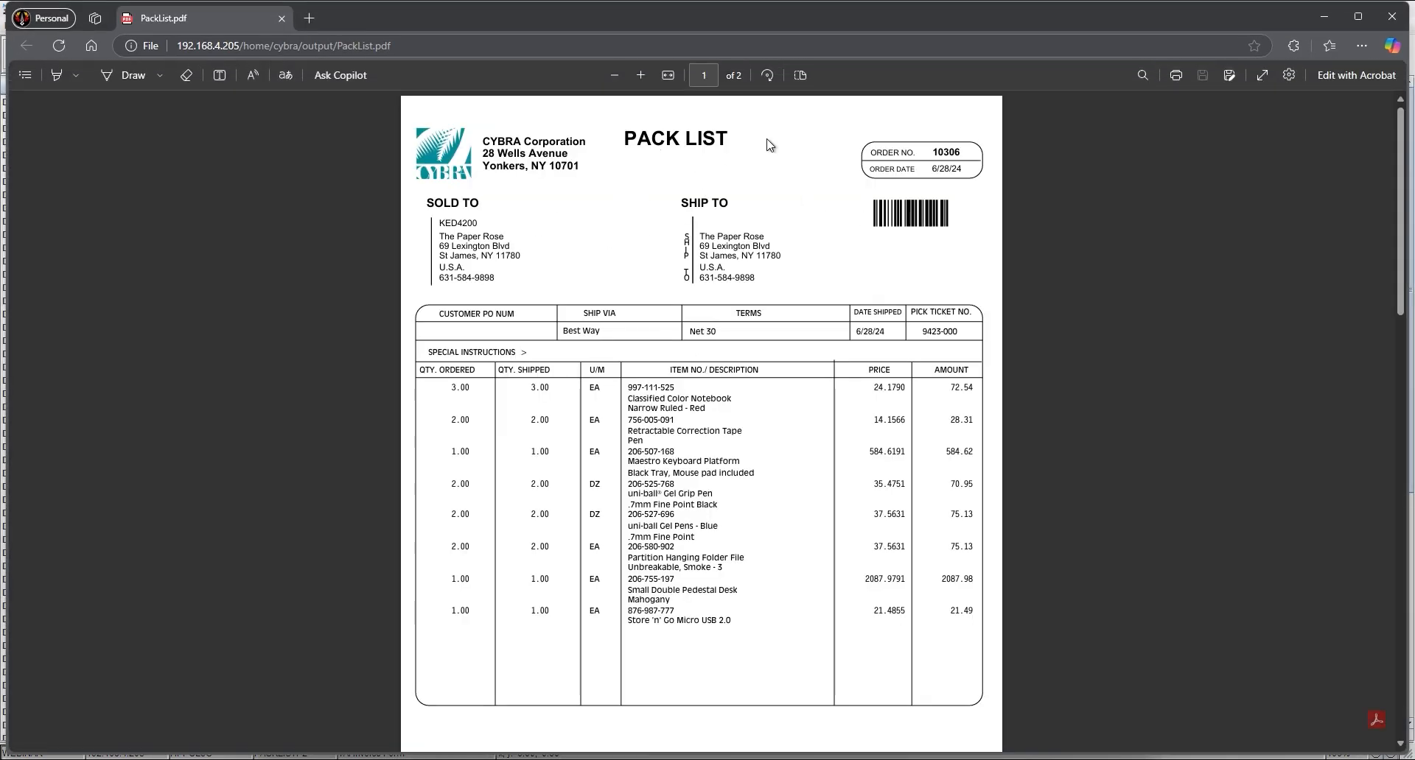
scroll(746, 418, "down", 5)
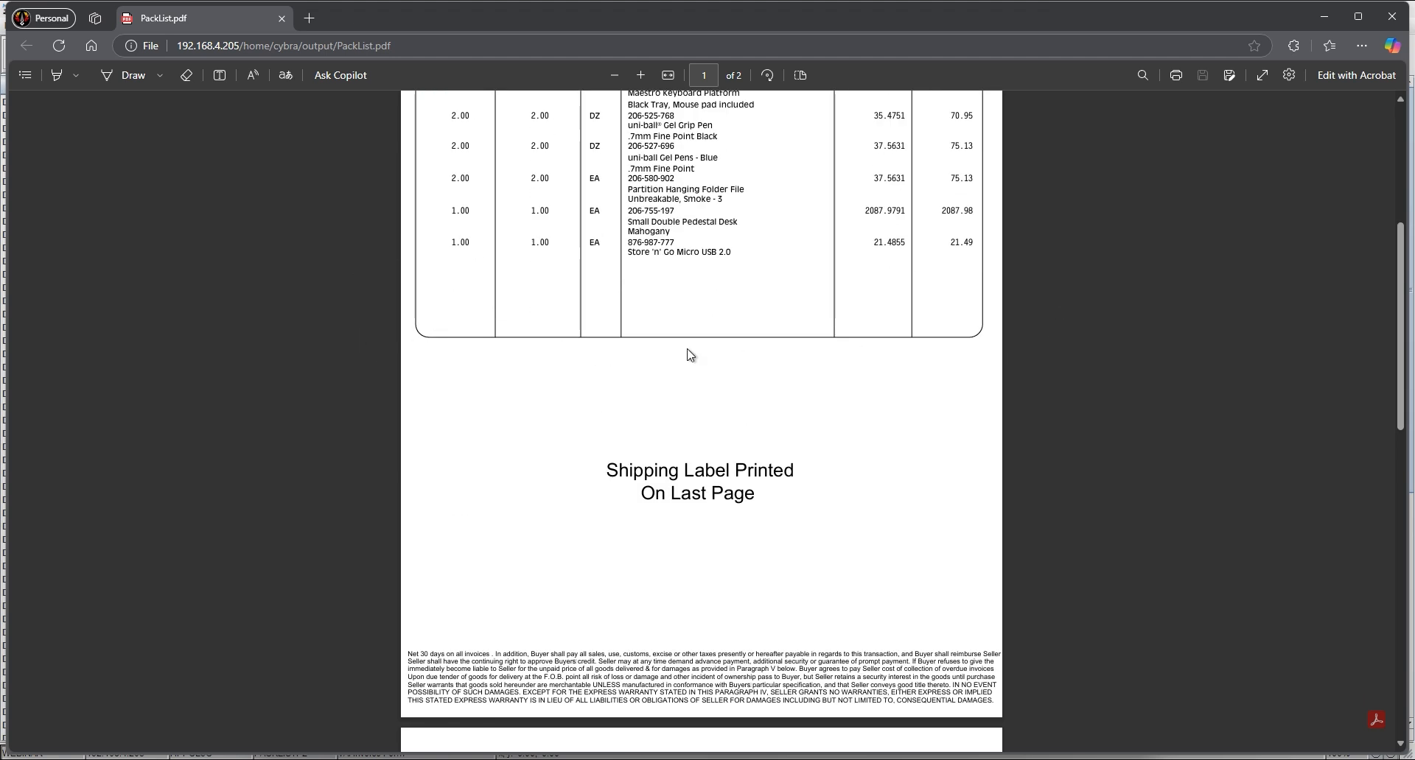
scroll(706, 420, "down", 10)
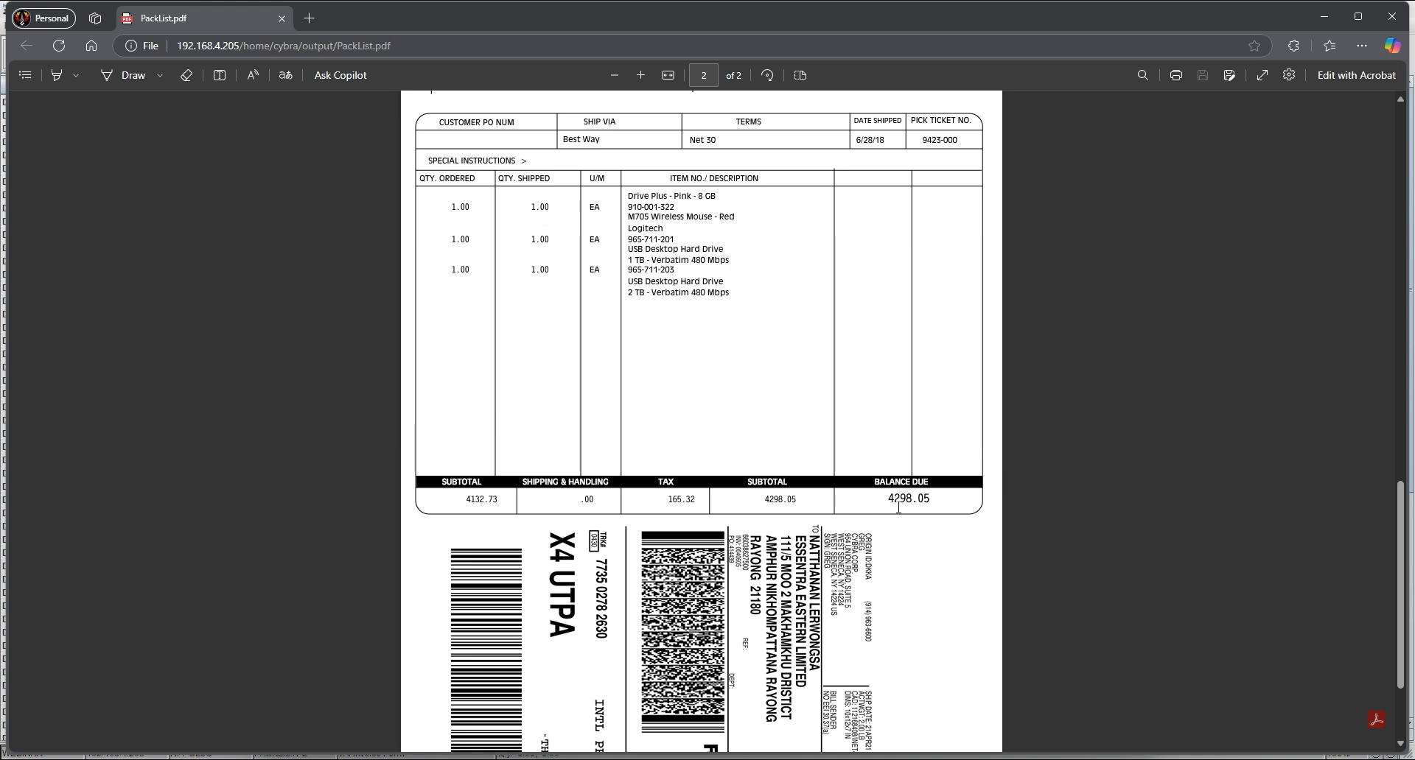
scroll(898, 507, "up", 13)
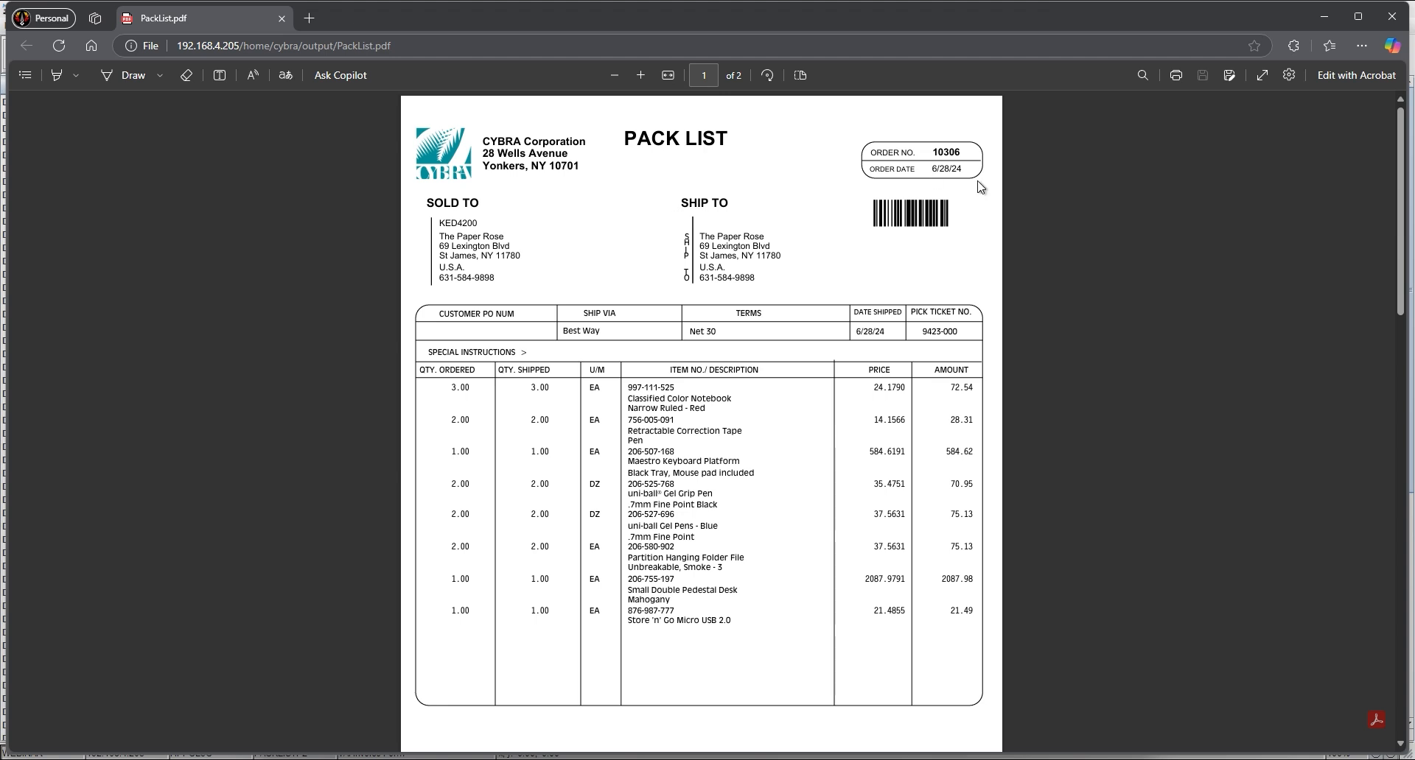
- Put the PDF aside, permanently delete PackList.pdf from the output folder, and minimize the folder window
left_click(1324, 16)
double_click(436, 235)
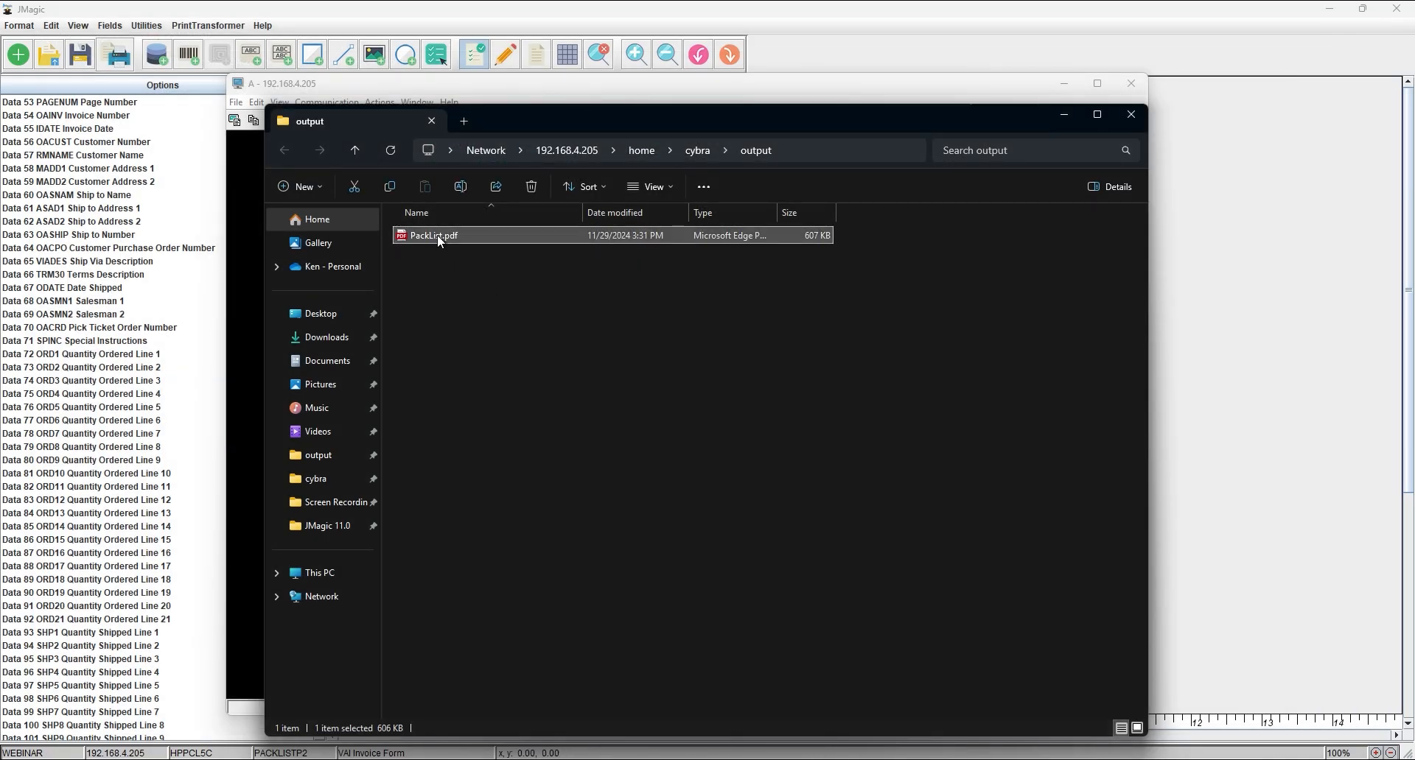
key("Delete")
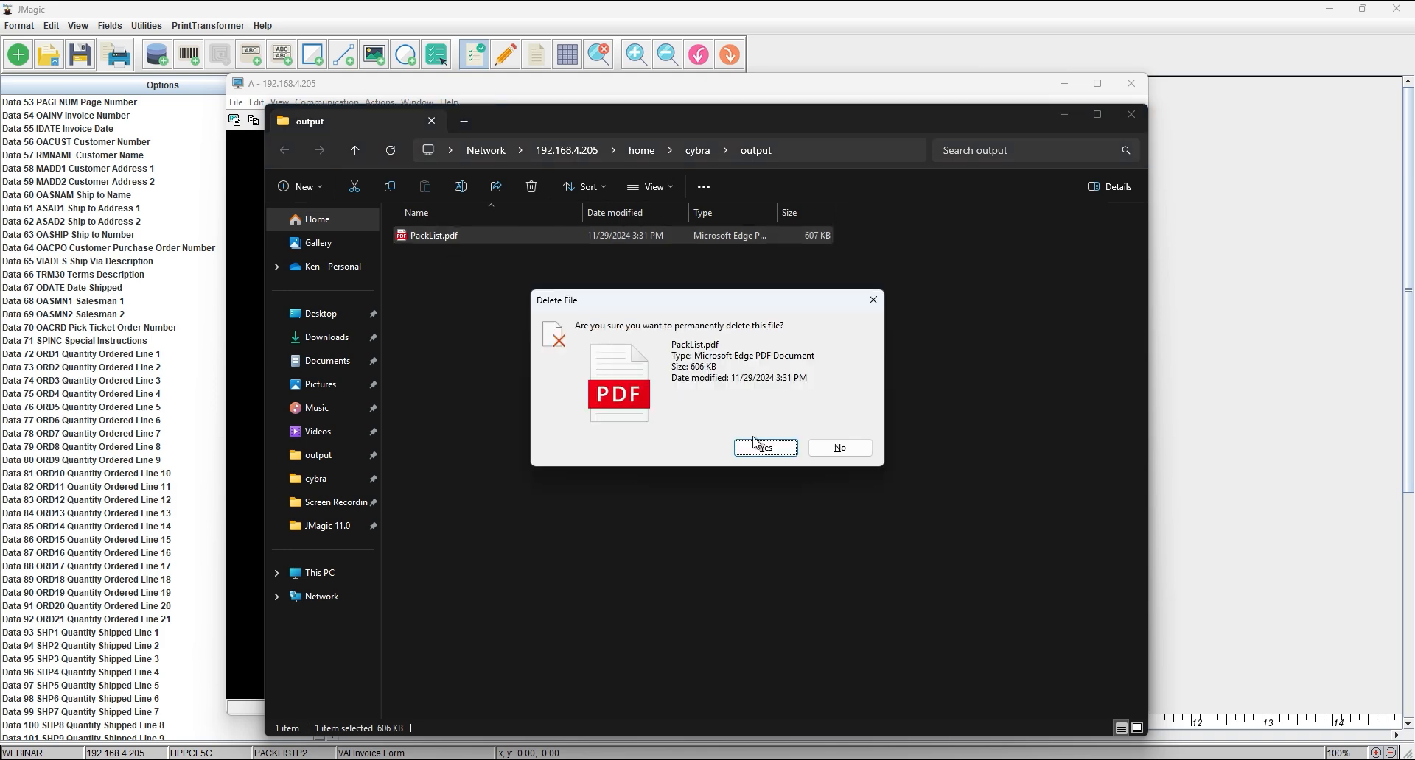
left_click(759, 448)
left_click(1066, 113)
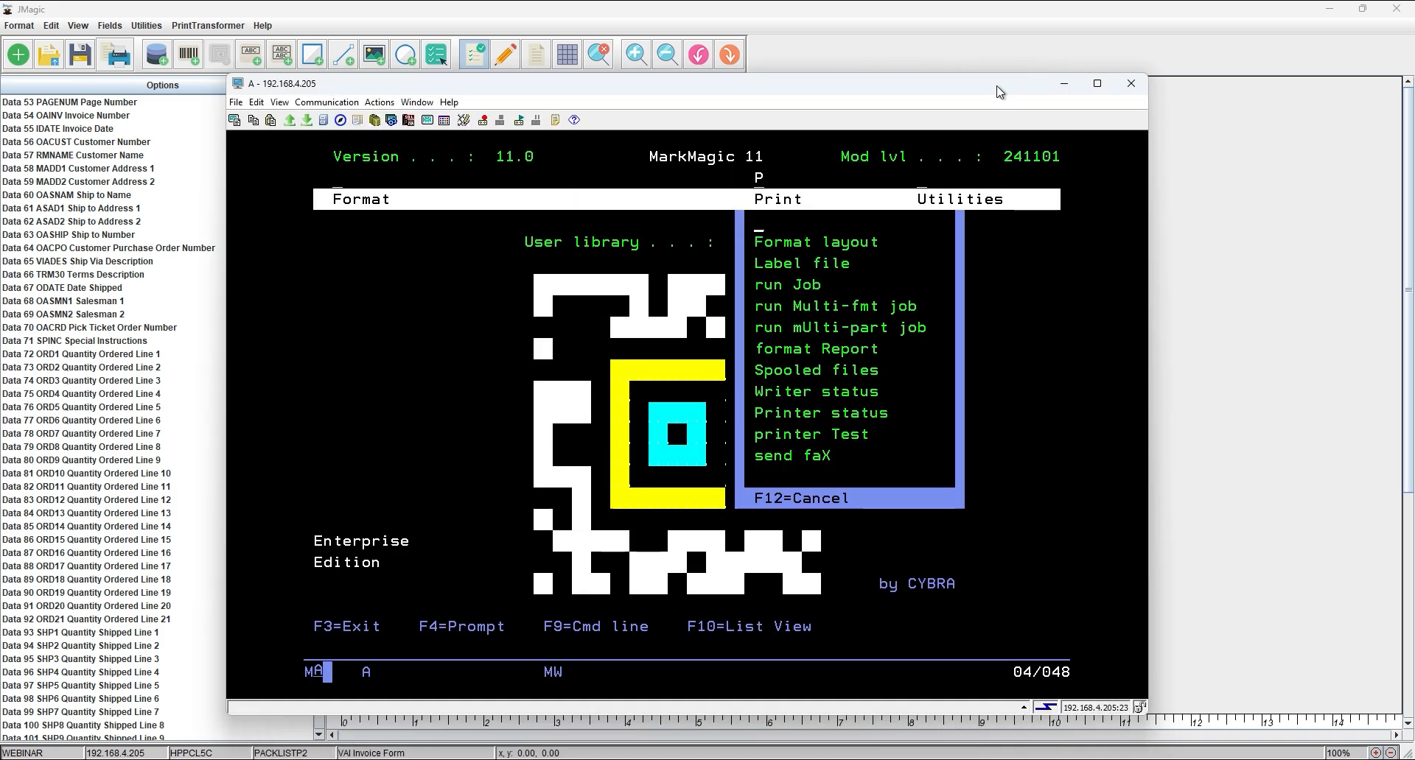
- Return to the MarkMagic main screen and list the spooled files with wrksplf, down to the VAIINV entries
key("F12")
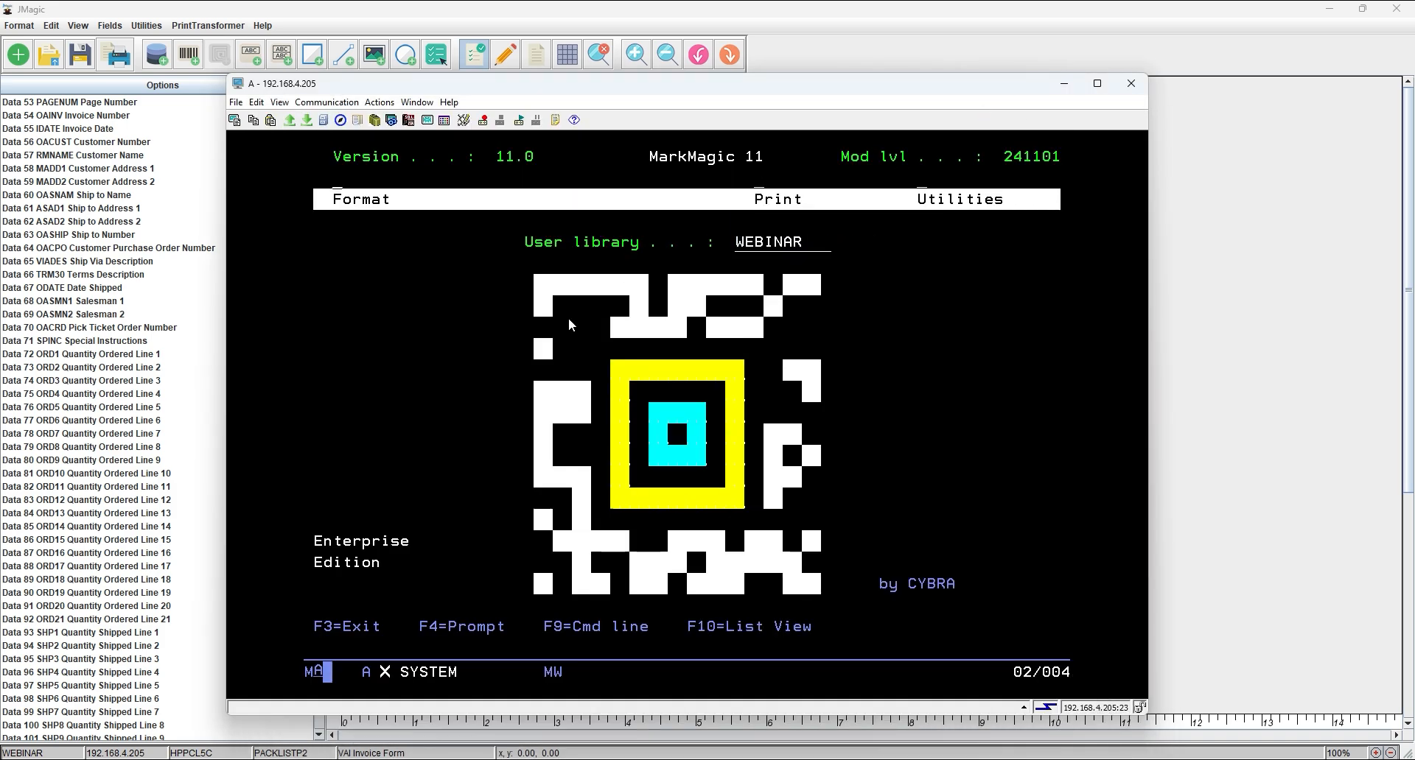
key("F9")
type("wrksplf")
key("Return")
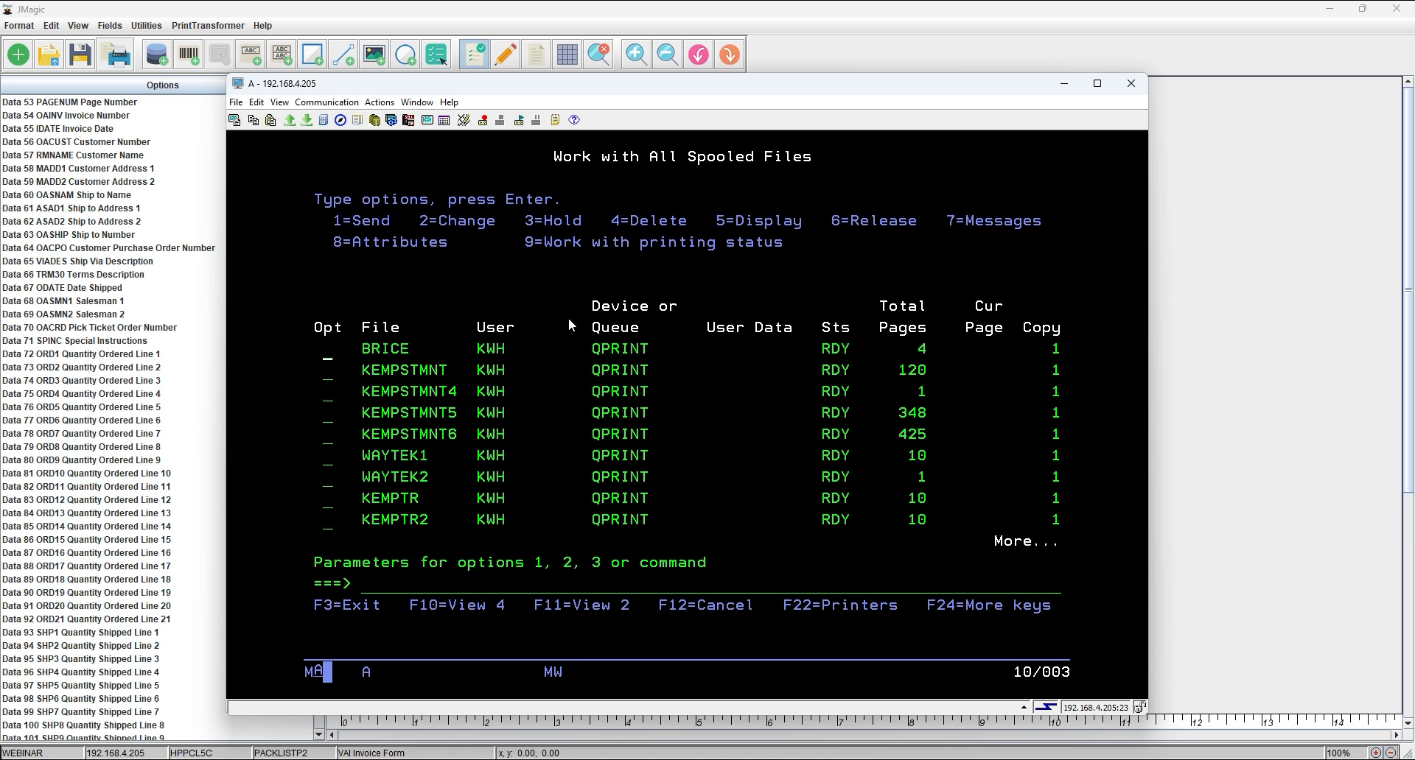
key("Page_Down")
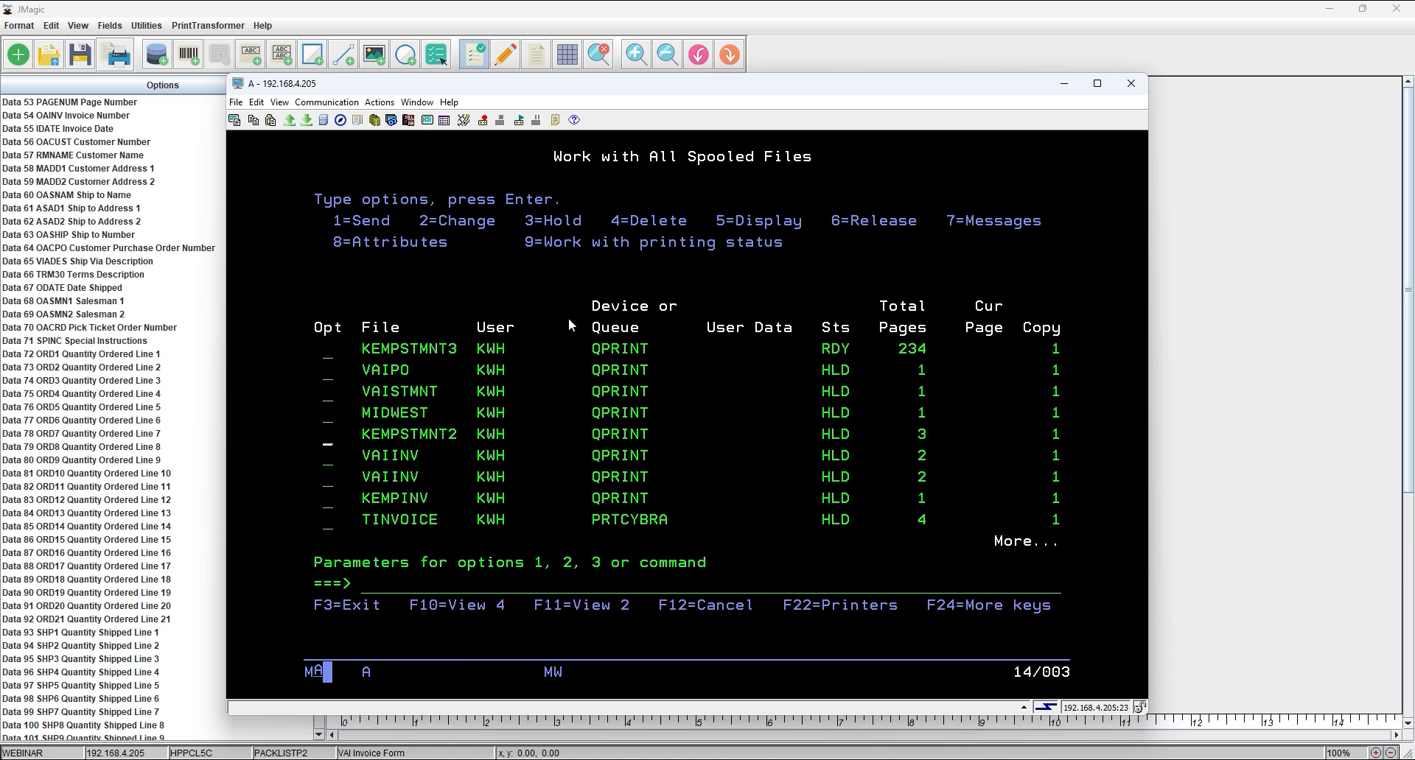
- Open the change attributes of the upper VAIINV spooled file, examine its job details and spooled file number, and return to the list
key("Return")
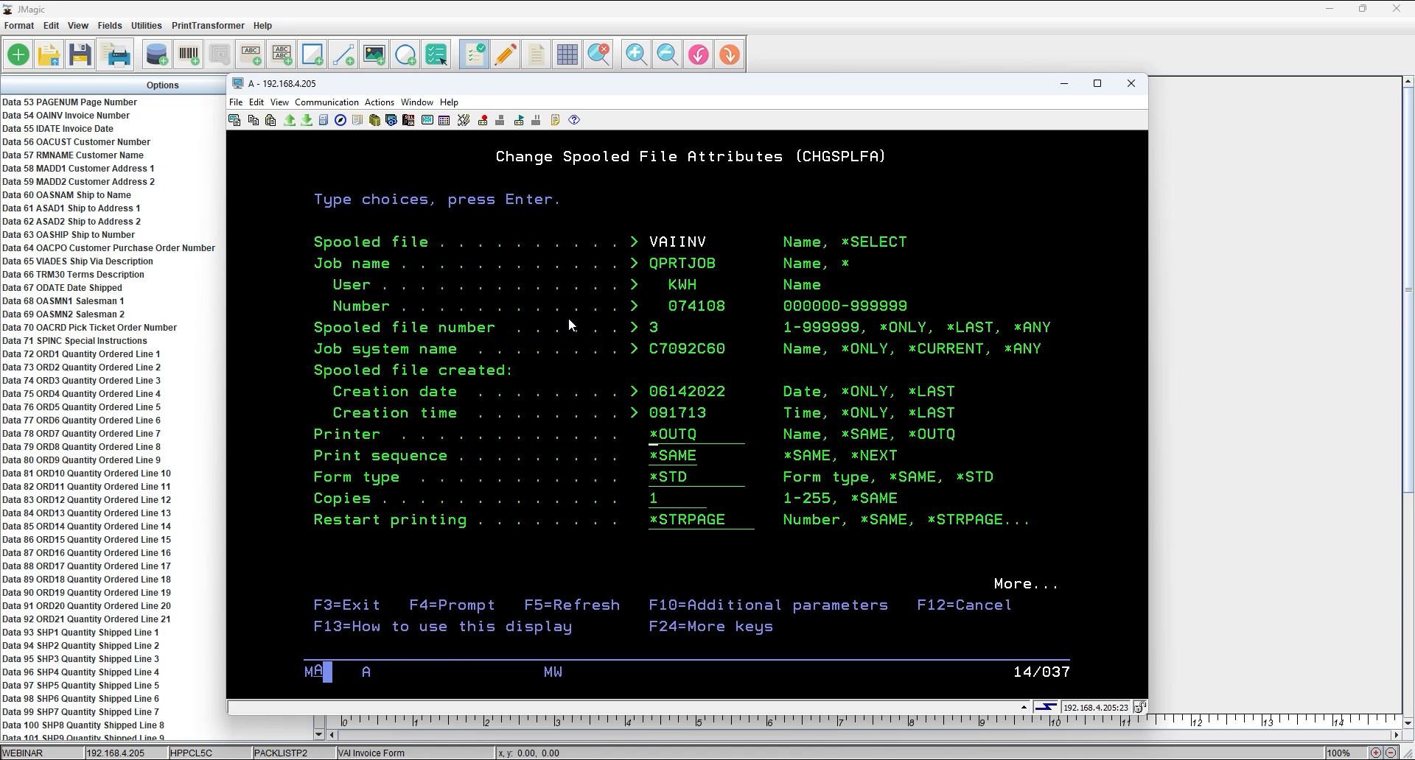
left_click_drag(653, 240, 722, 317)
left_click(777, 274)
key("Return")
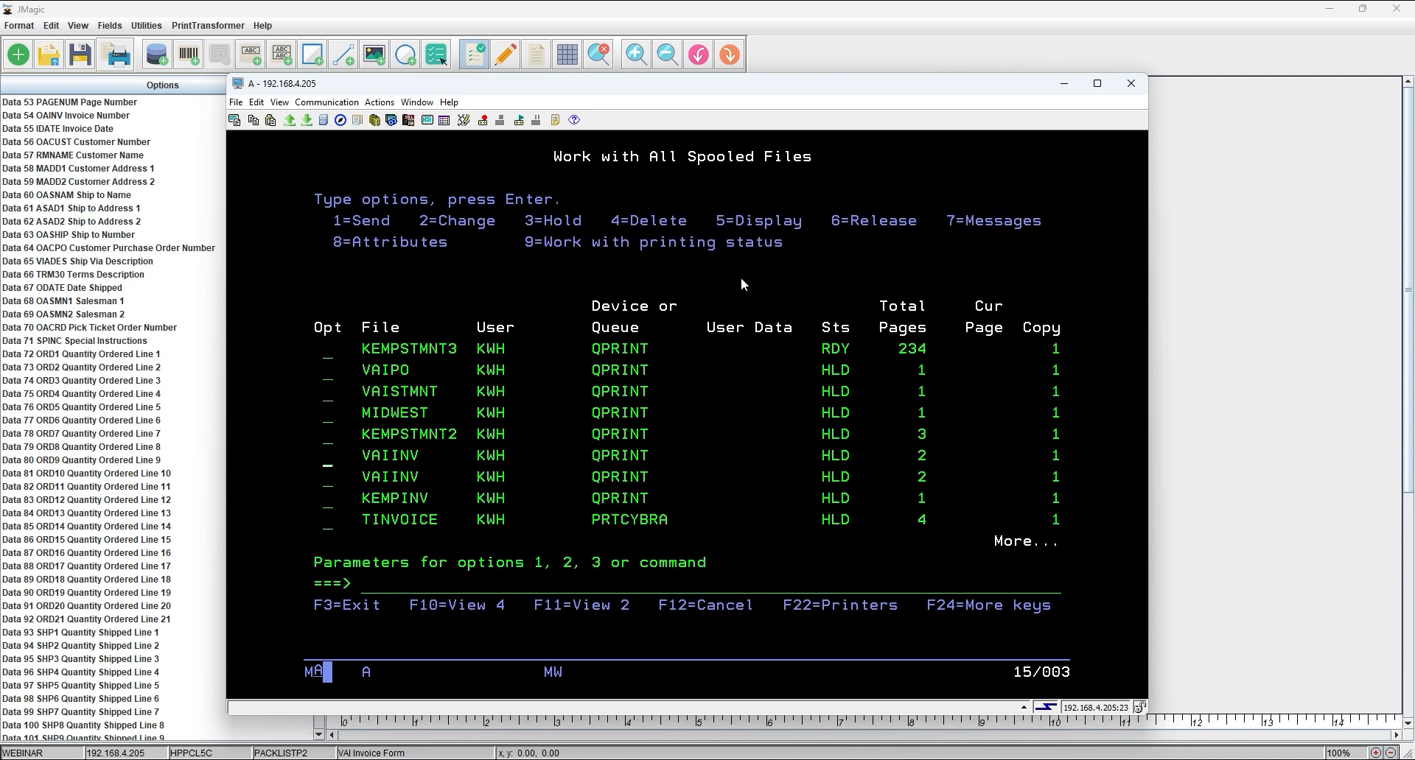
- Display the upper VAIINV spooled file, check its customer number, and exit to the MarkMagic main screen
type("5")
key("Return")
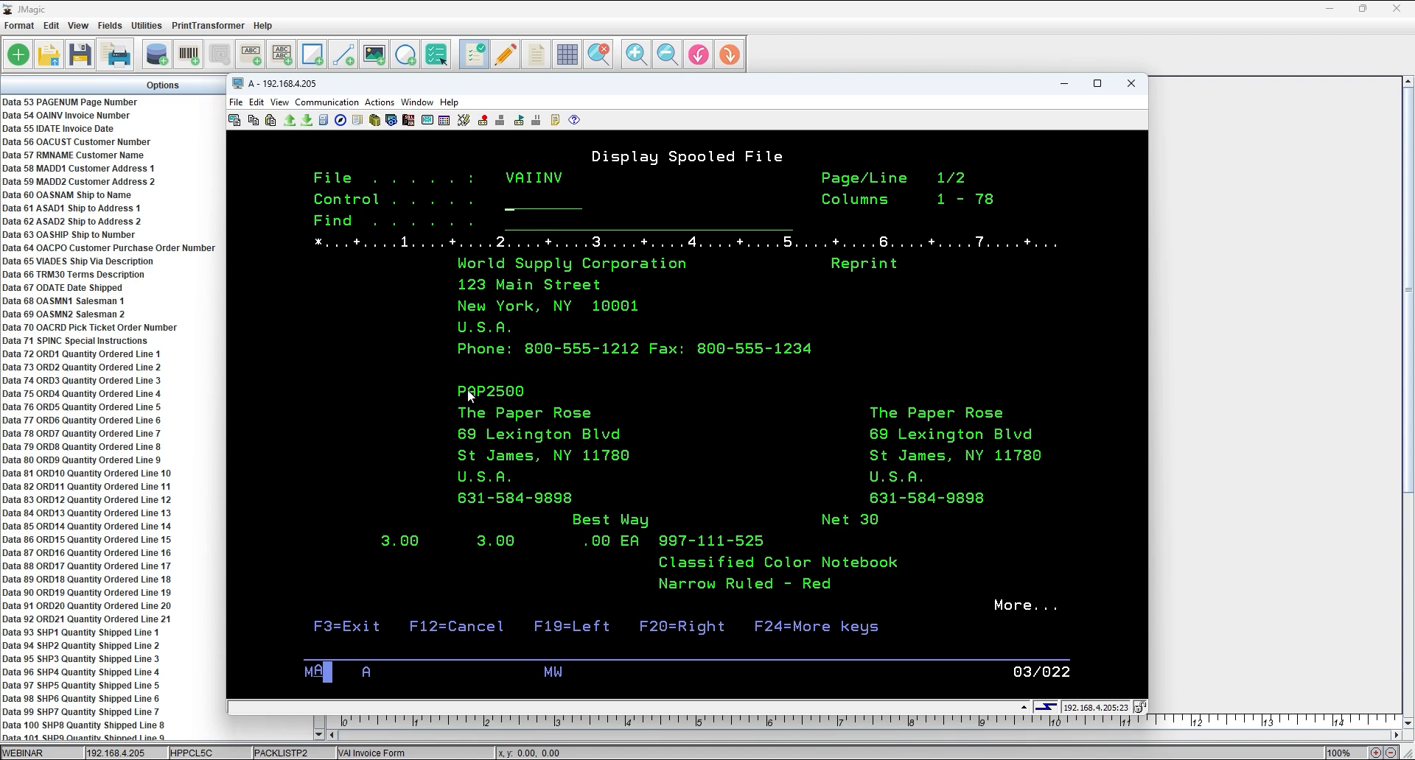
left_click_drag(461, 401, 528, 389)
left_click(571, 392)
key("F3")
key("F3")
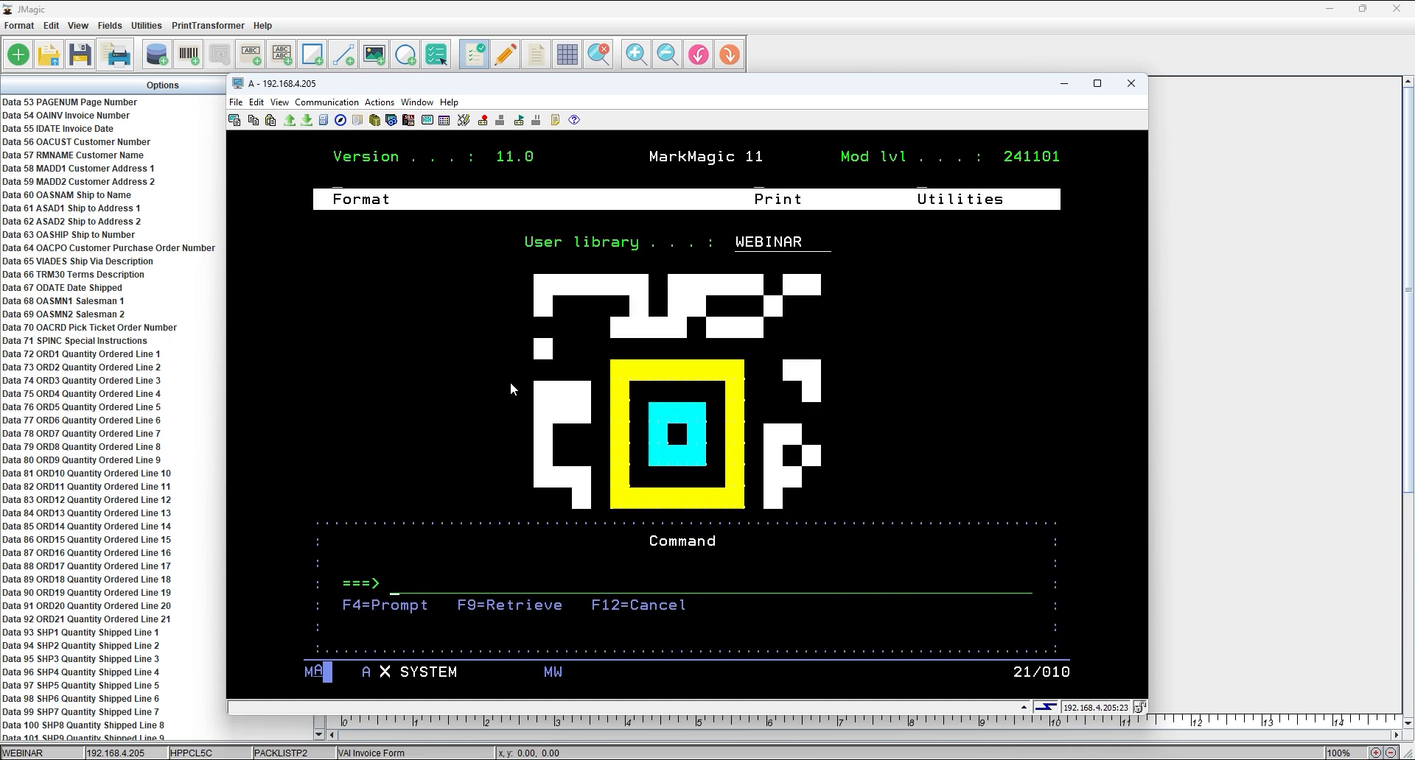
- Print VAIINV as a label file with format PACKLISTP2, using job name QPRTJOB, job number 074108 and spooled file number 3
type("pl")
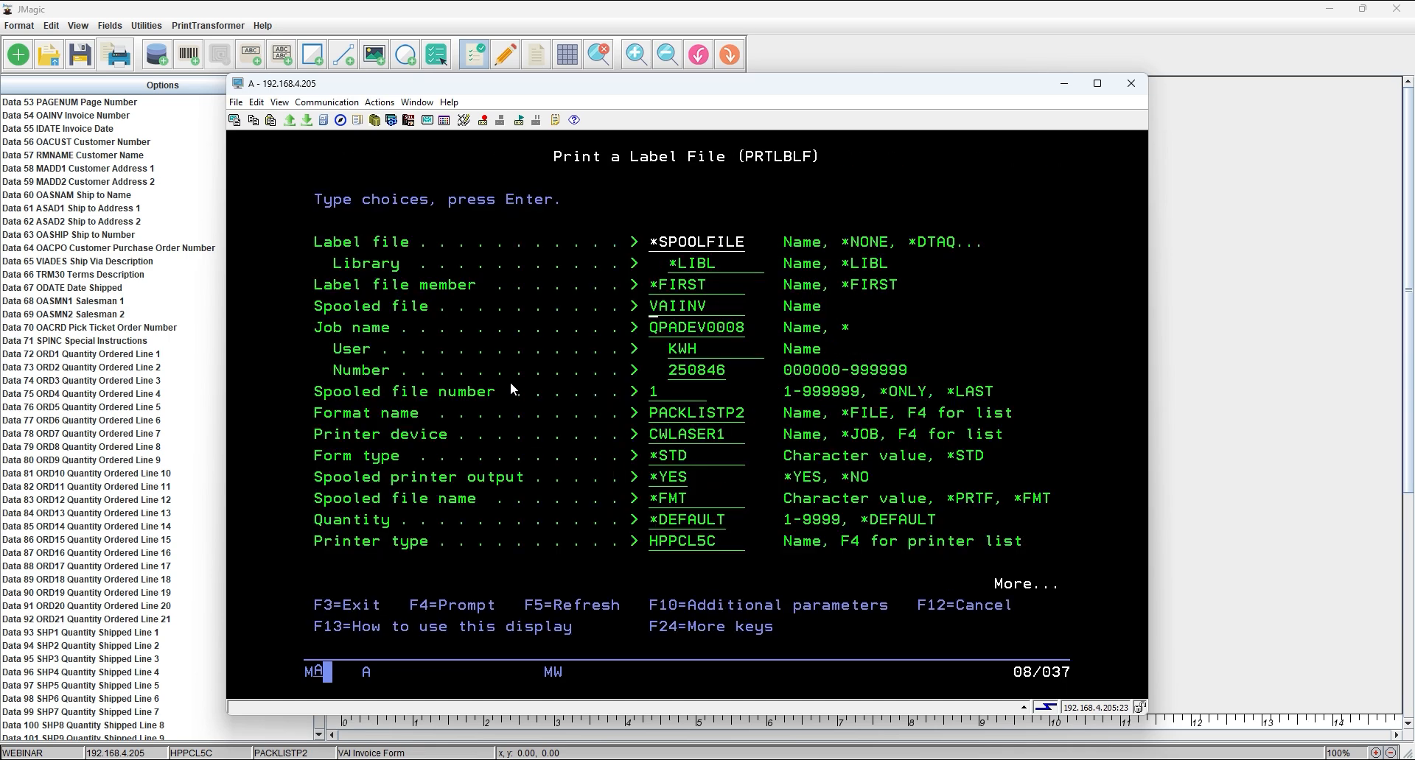
key("Down")
key("Right")
key("Right")
key("Right")
key("Right")
key("Right")
key("Right")
key("Right")
key("Right")
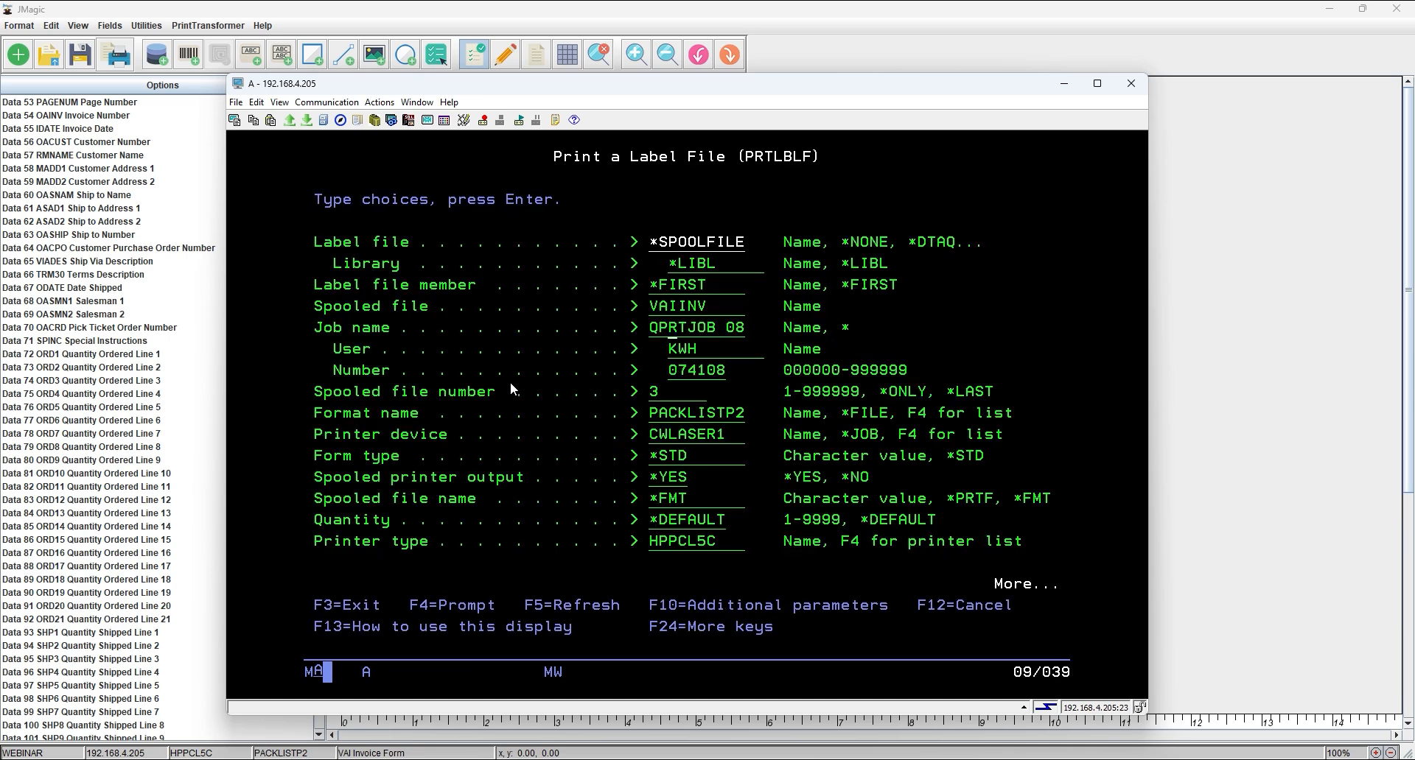
key("Return")
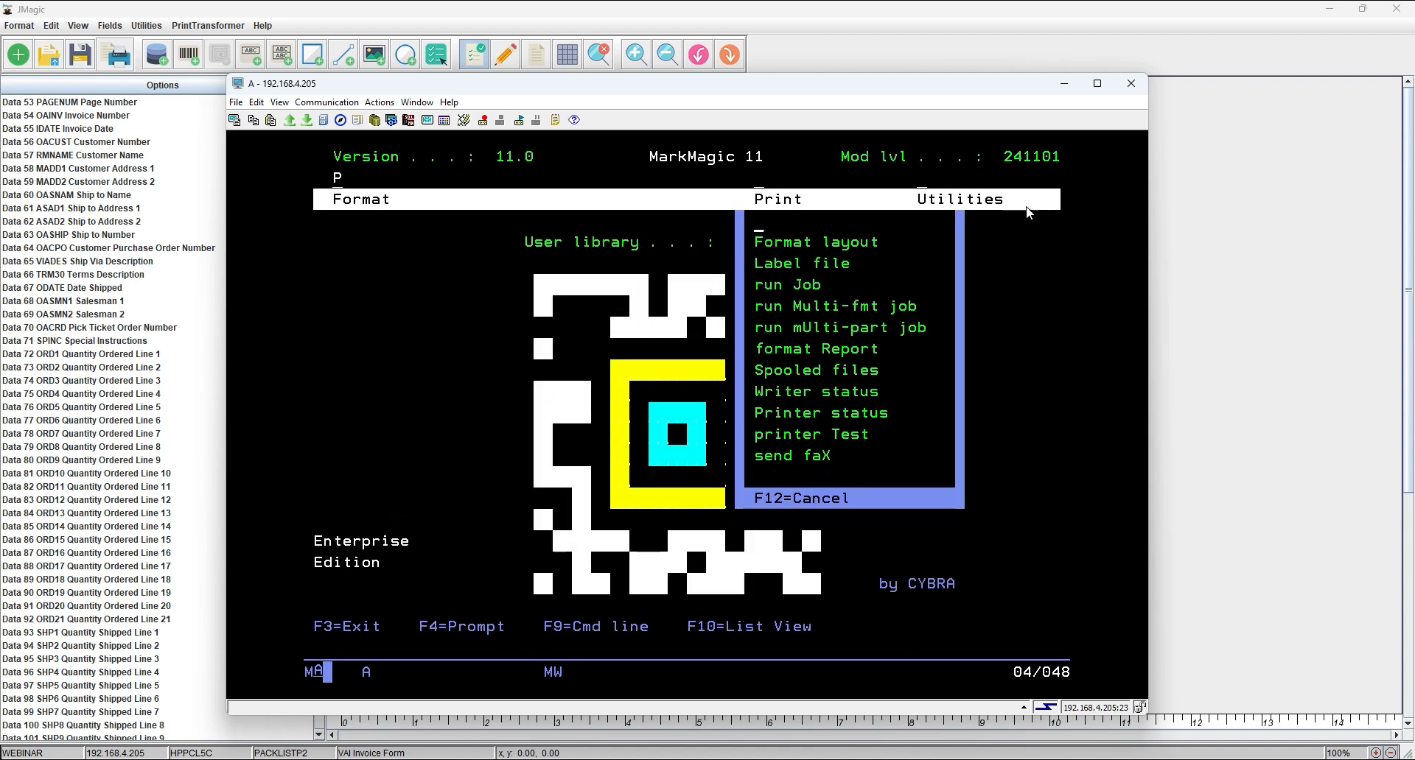
- Open the new PackList.pdf from the output folder and examine the title, sold-to and ship-to headings on both pages
left_click(1063, 84)
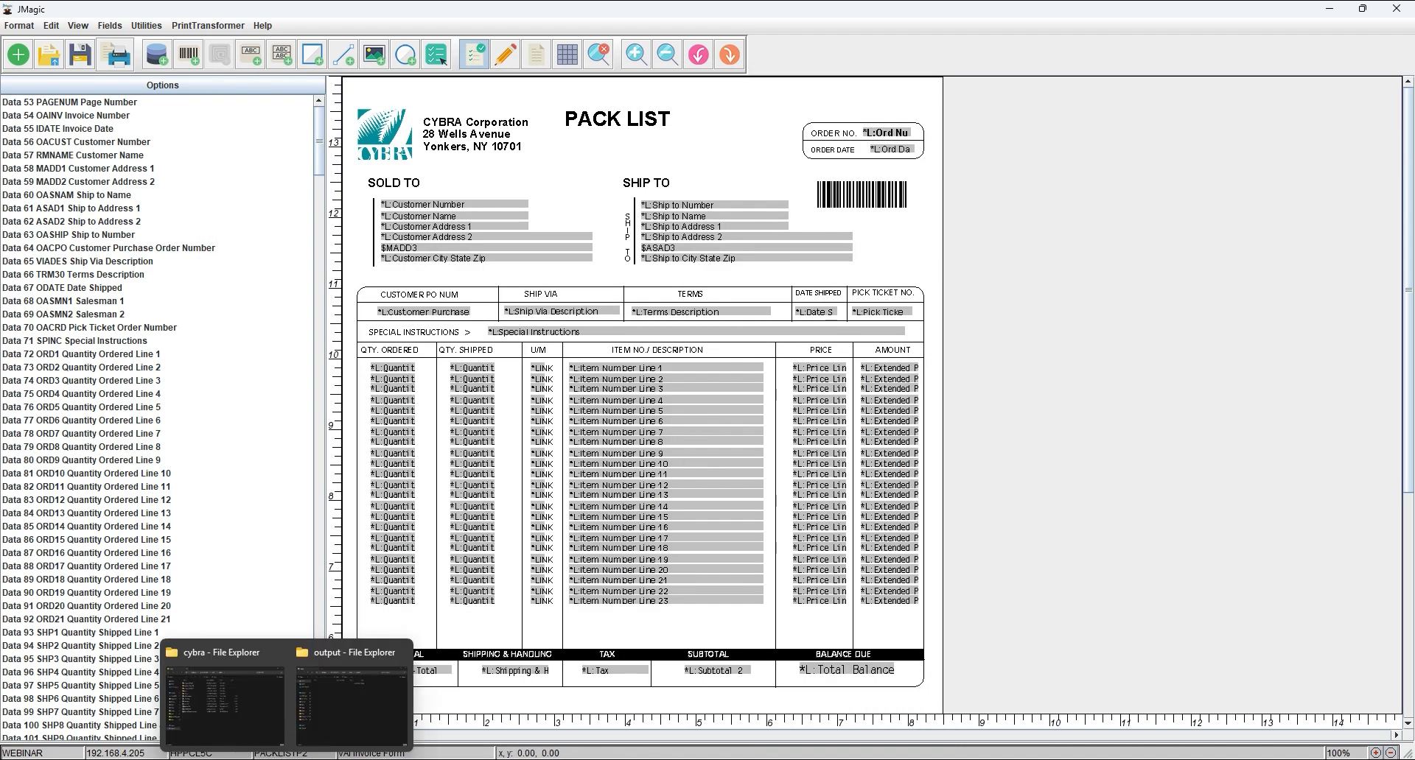
left_click(339, 710)
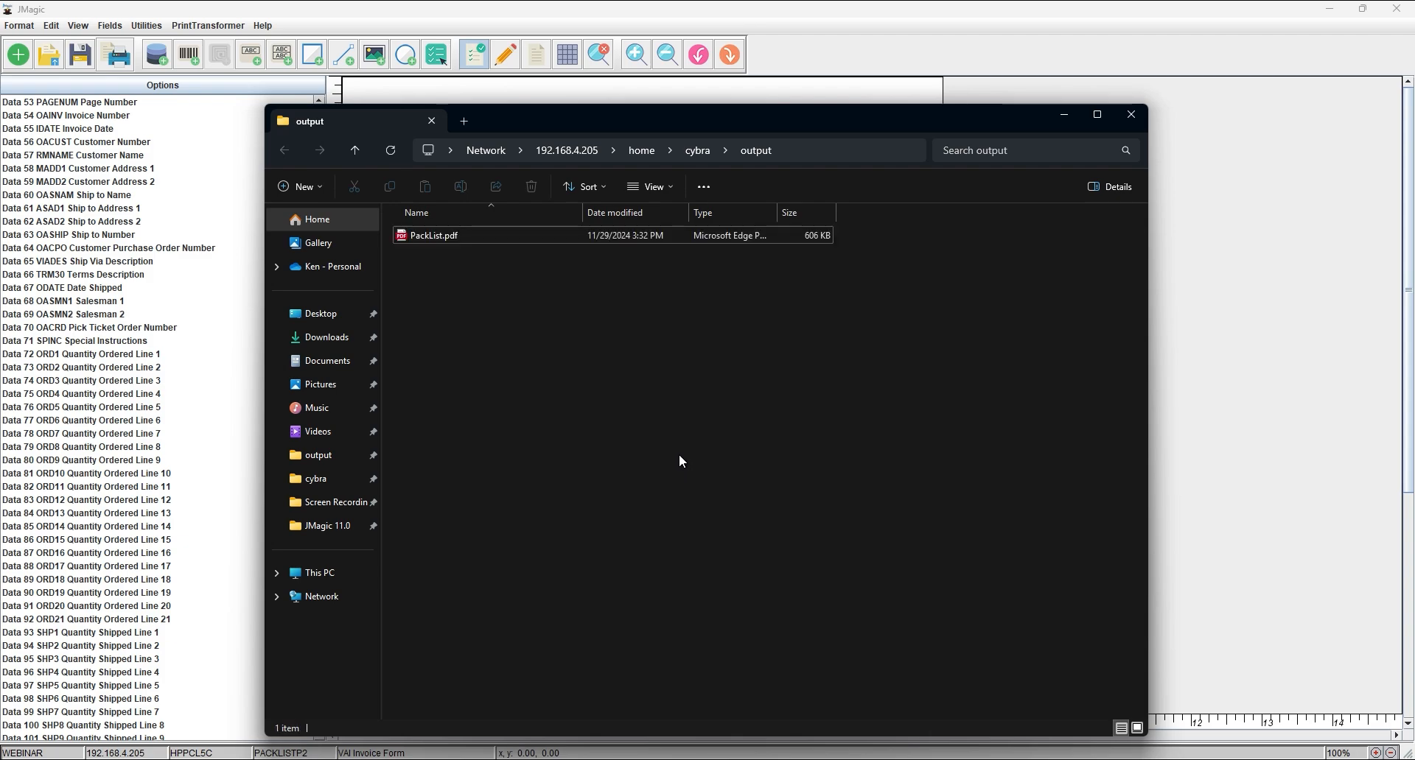
double_click(426, 233)
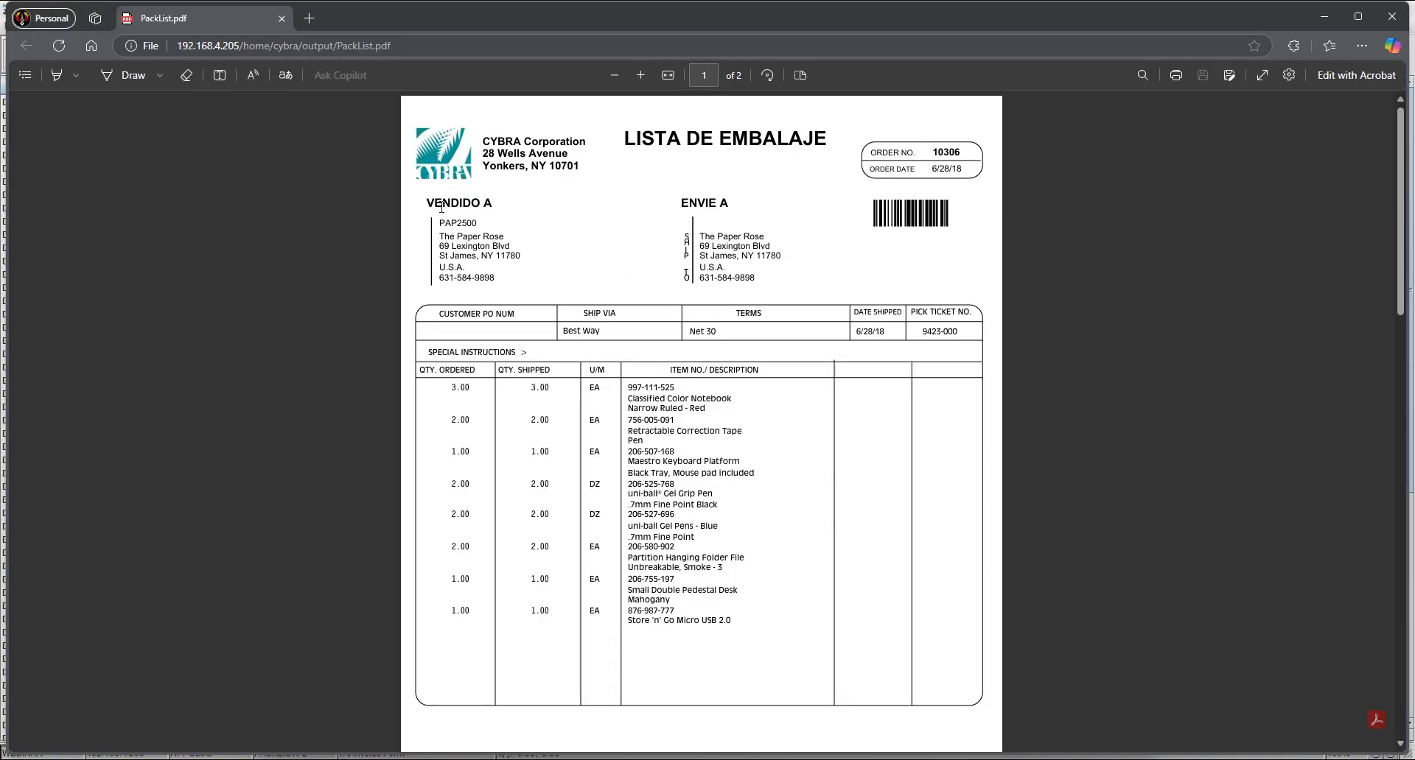
left_click_drag(425, 206, 492, 206)
left_click(576, 214)
scroll(584, 663, "down", 9)
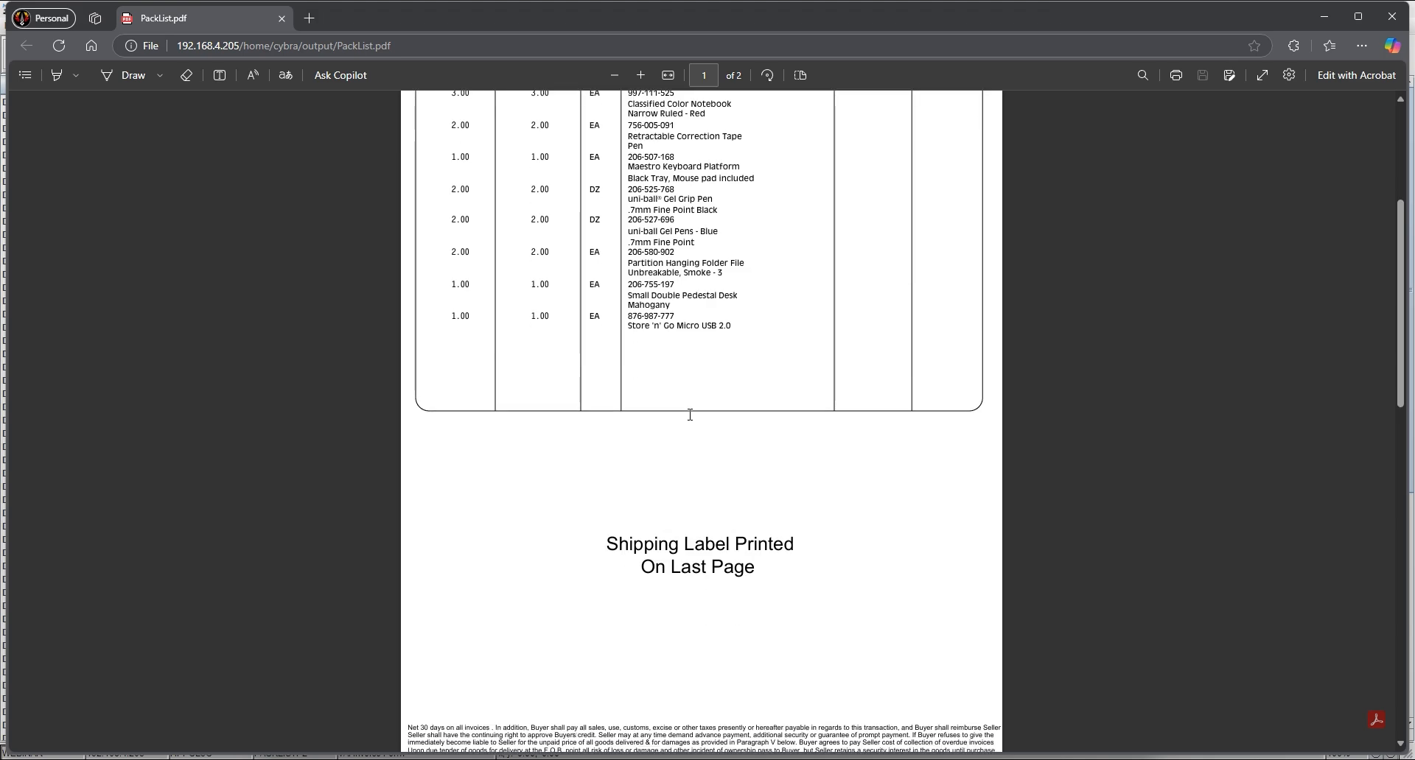
scroll(584, 663, "down", 2)
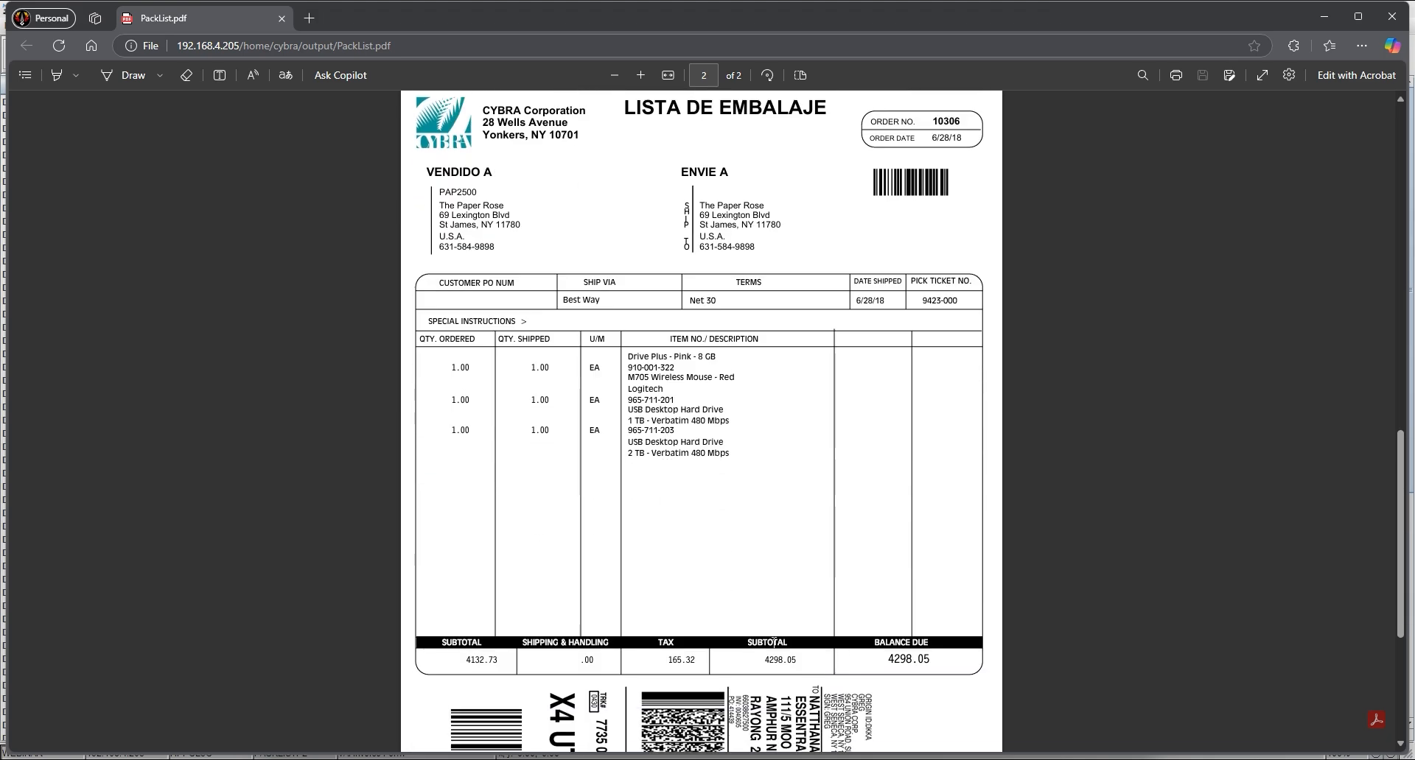
scroll(737, 659, "down", 3)
scroll(697, 589, "up", 14)
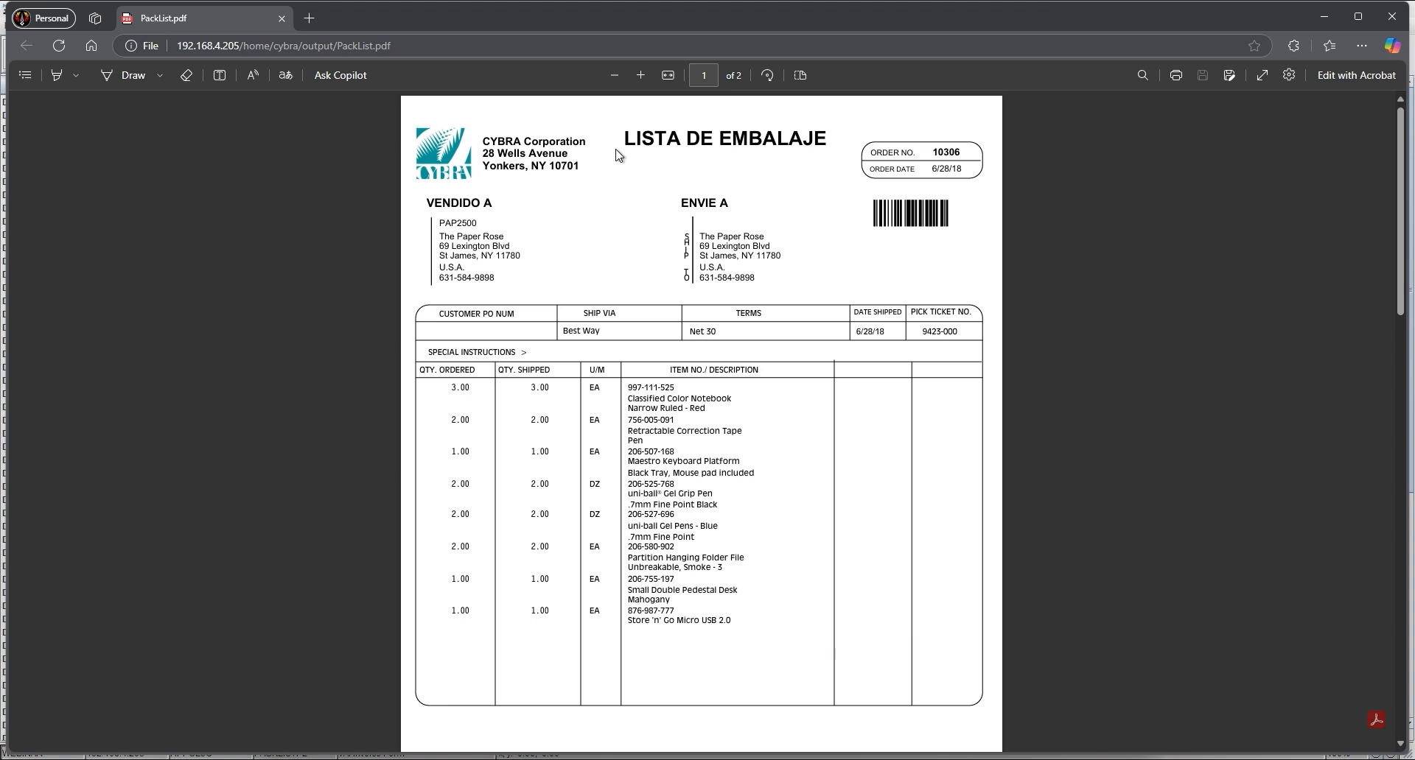
- Check the customer number on the pack list's first page, close the PDF, and minimize the output folder
left_click_drag(439, 223, 458, 223)
right_click(458, 223)
left_click(638, 236)
left_click(1386, 18)
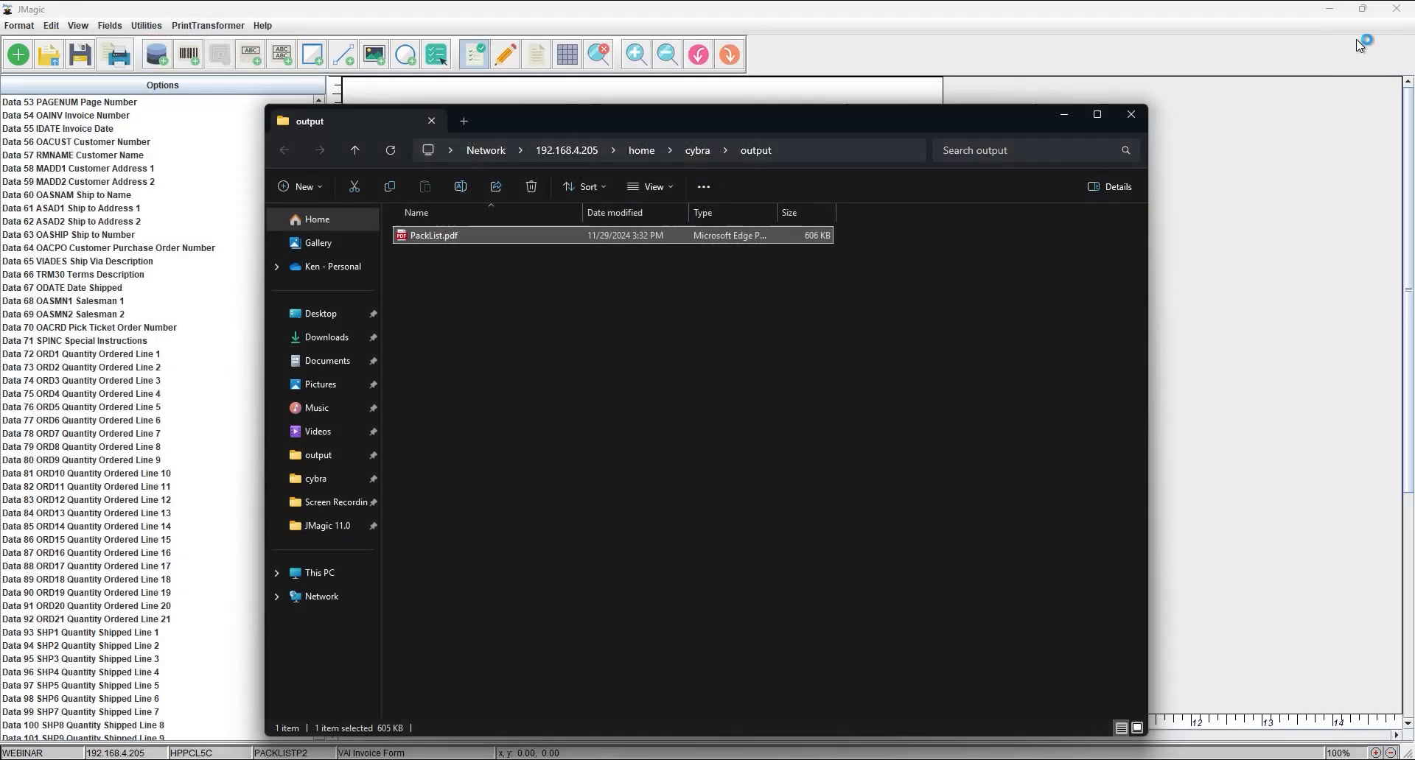
left_click(1066, 117)
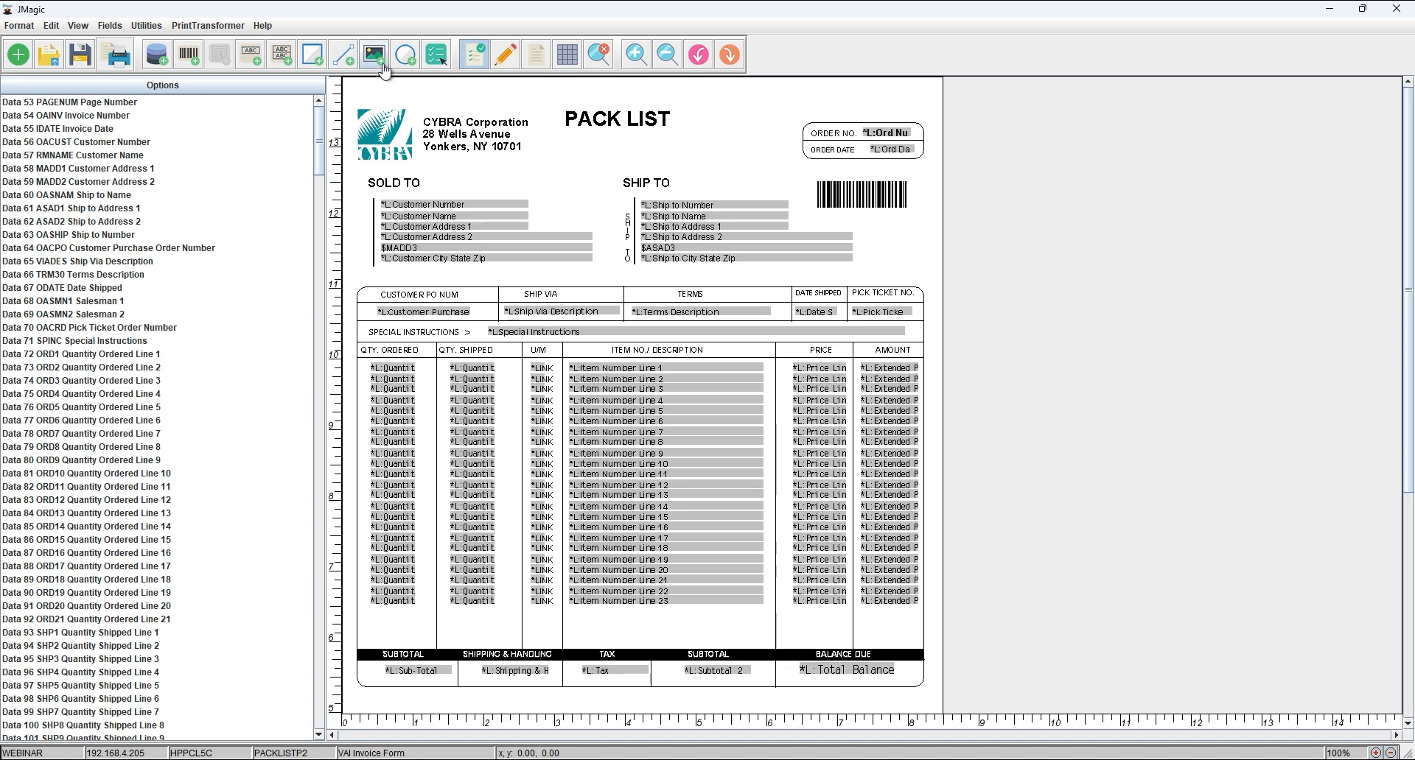
- Review the Spanish translation of PACK LIST in the PrintTransformer translations and close the window
left_click(208, 25)
left_click(225, 73)
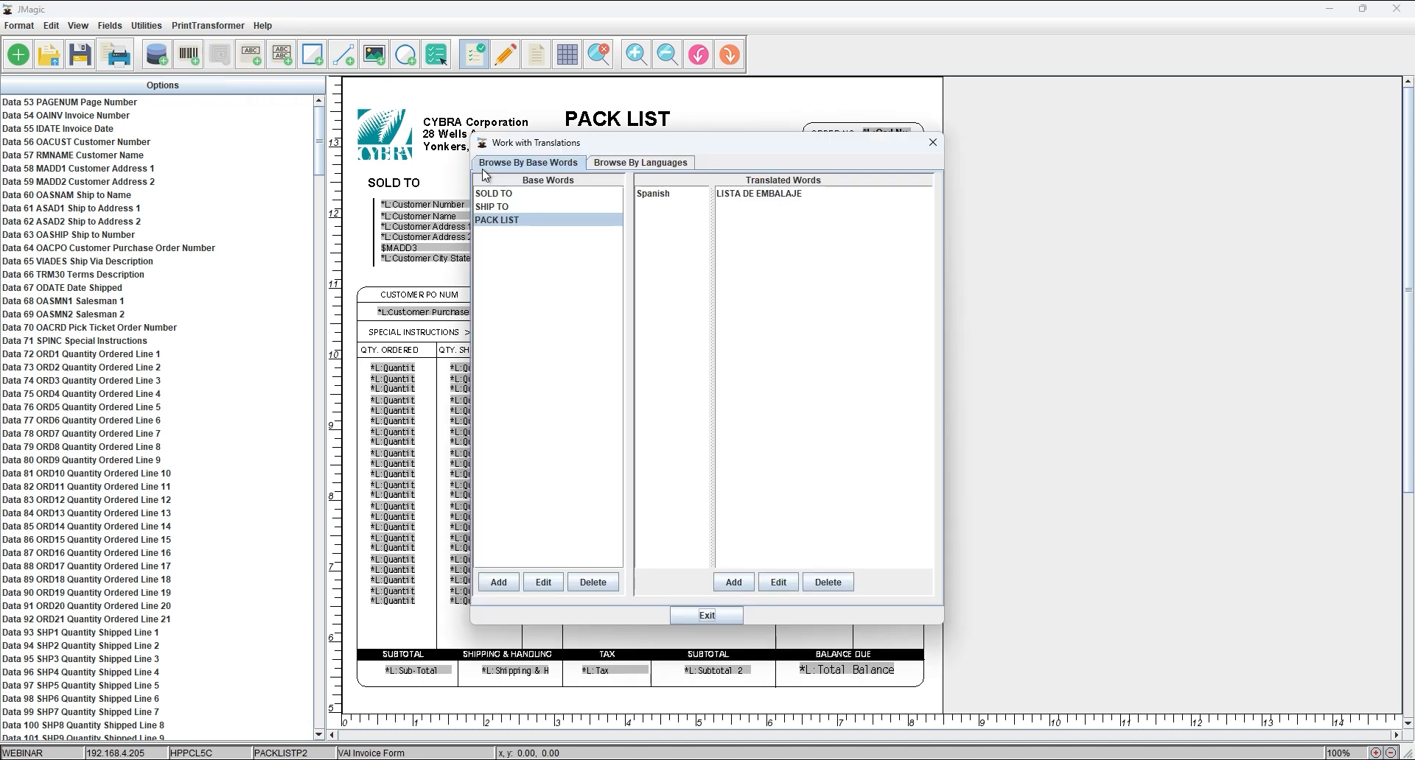
left_click(662, 198)
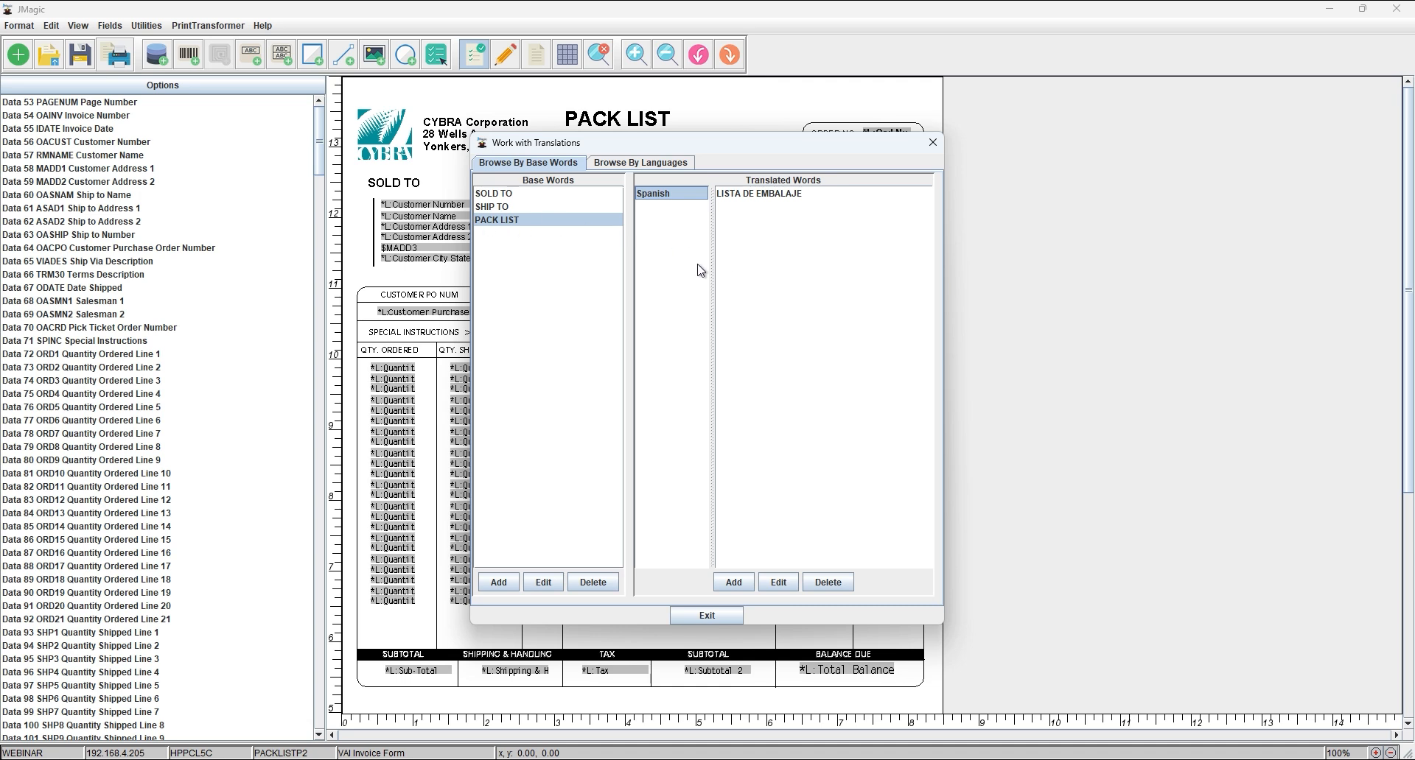
left_click(932, 142)
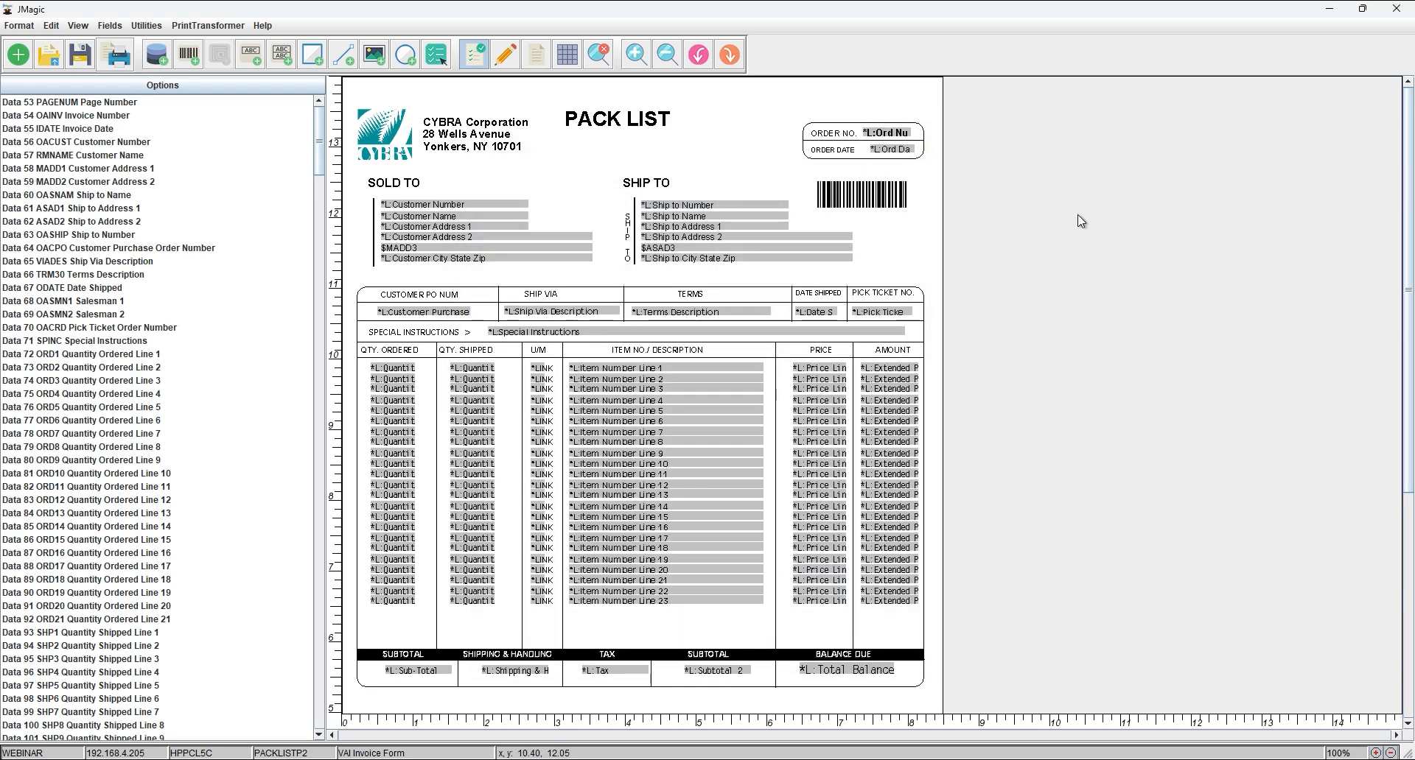